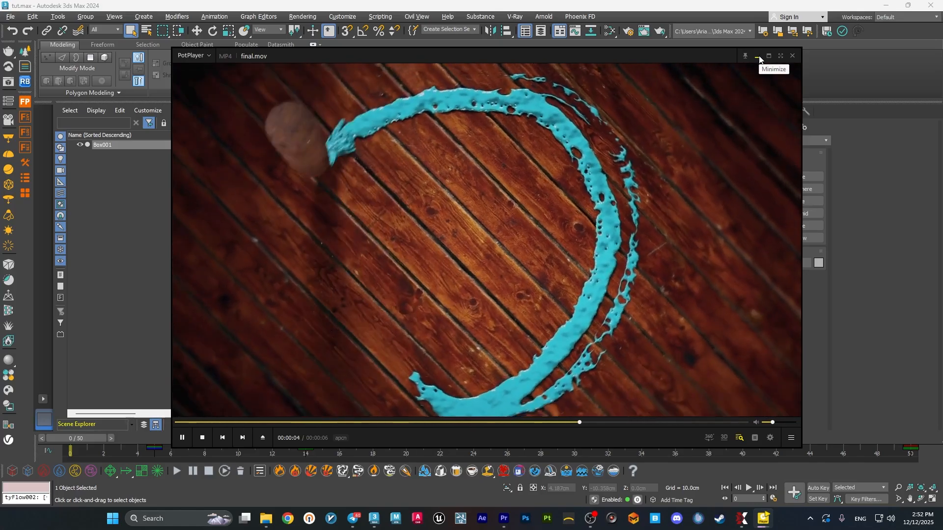
Minimise the reference video and create a tyFlow object on the grid beside the brush model.
left_click(759, 57)
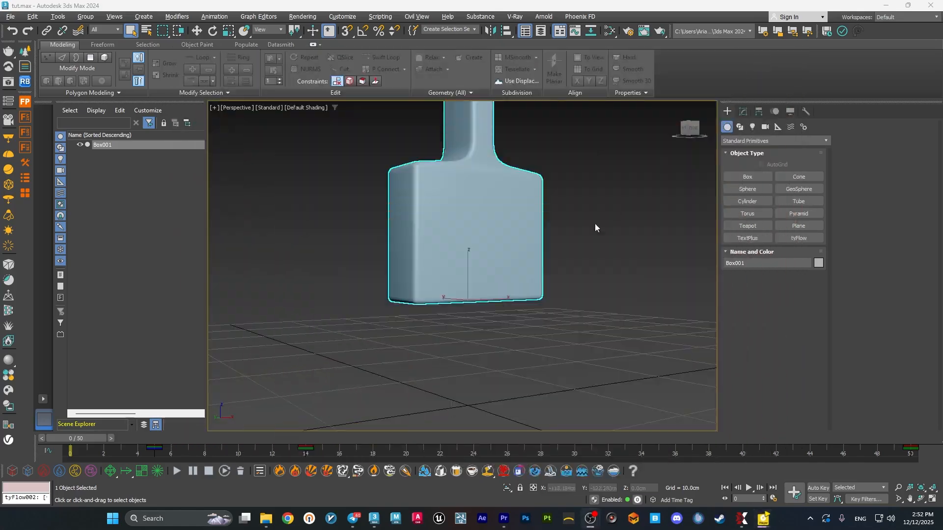
middle_click_drag(574, 261, 571, 287, "alt")
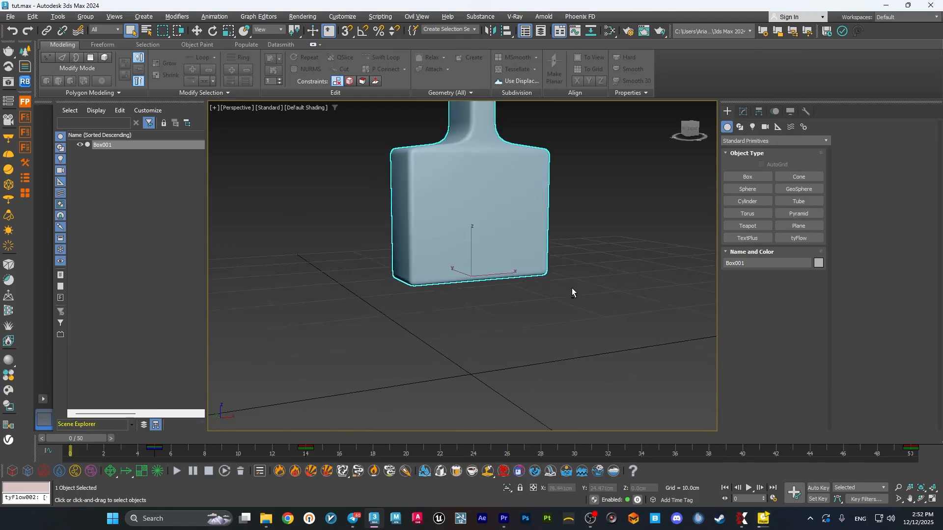
left_click(635, 221)
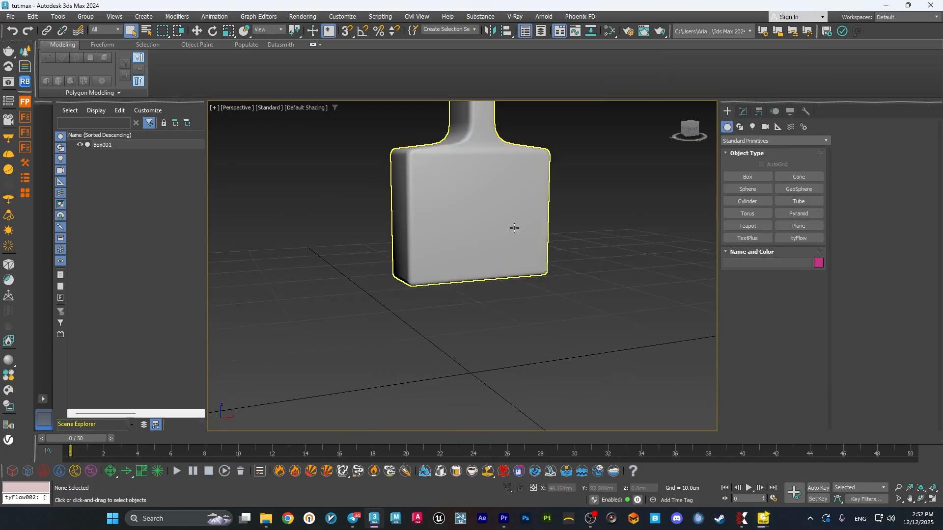
middle_click_drag(511, 225, 528, 278, "alt")
left_click(806, 242)
left_click(658, 358)
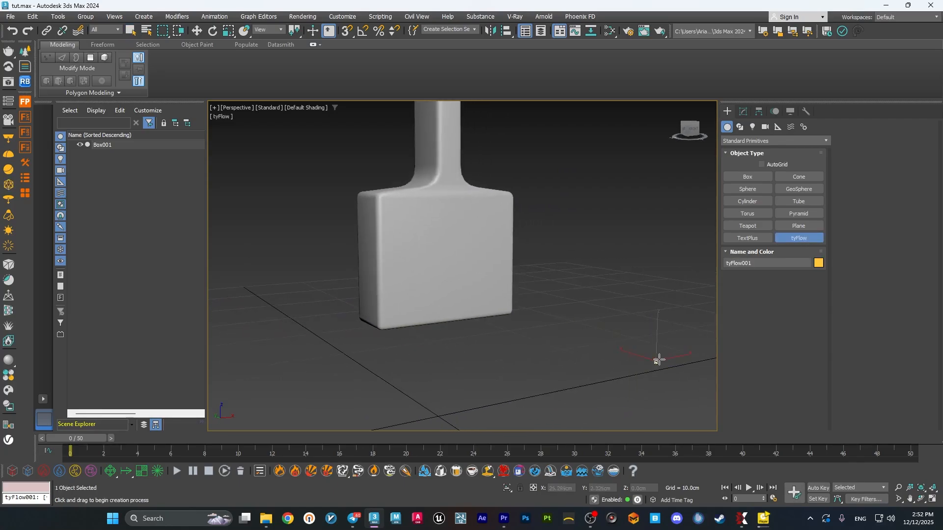
Open the tyFlow editor, narrow its window and move it clear of the brush model.
left_click(743, 110)
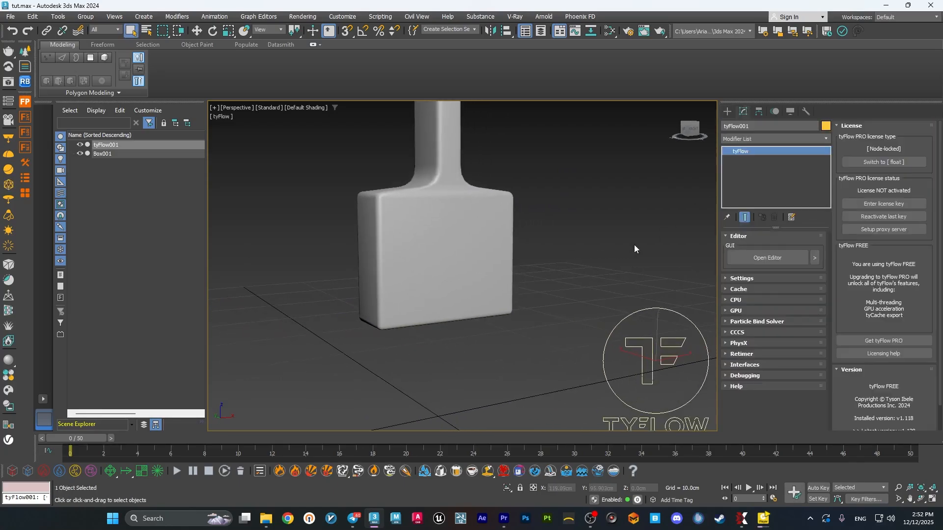
left_click(774, 257)
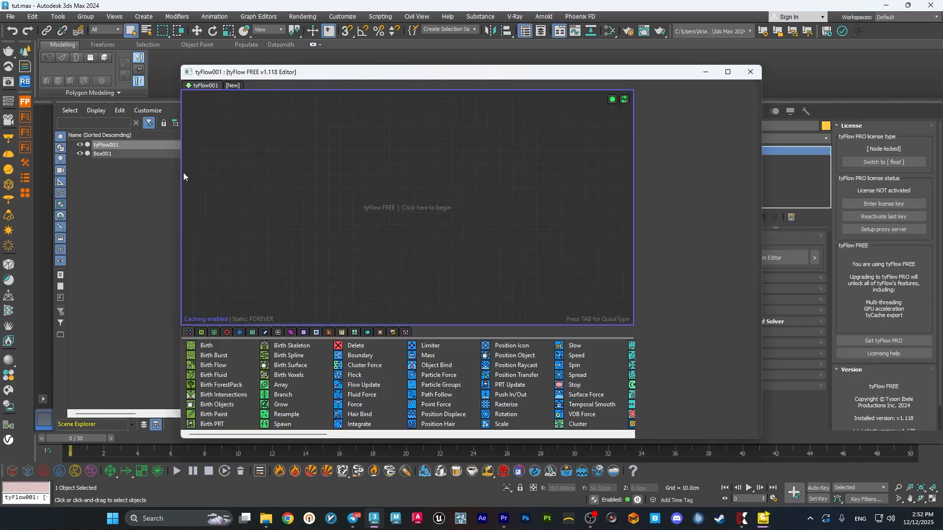
left_click_drag(181, 172, 403, 174)
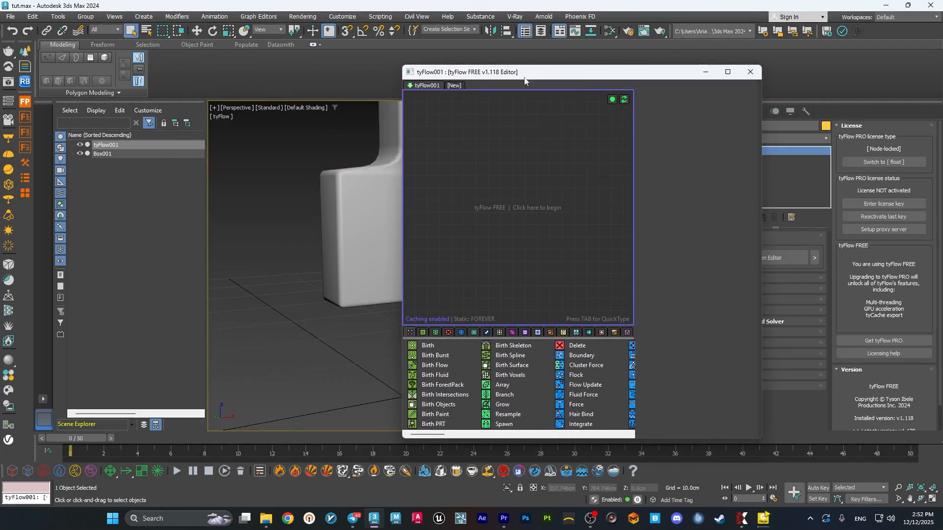
left_click_drag(539, 76, 194, 78)
Select the brush model Box001 in the viewport.
middle_click_drag(568, 217, 589, 254)
left_click(588, 253)
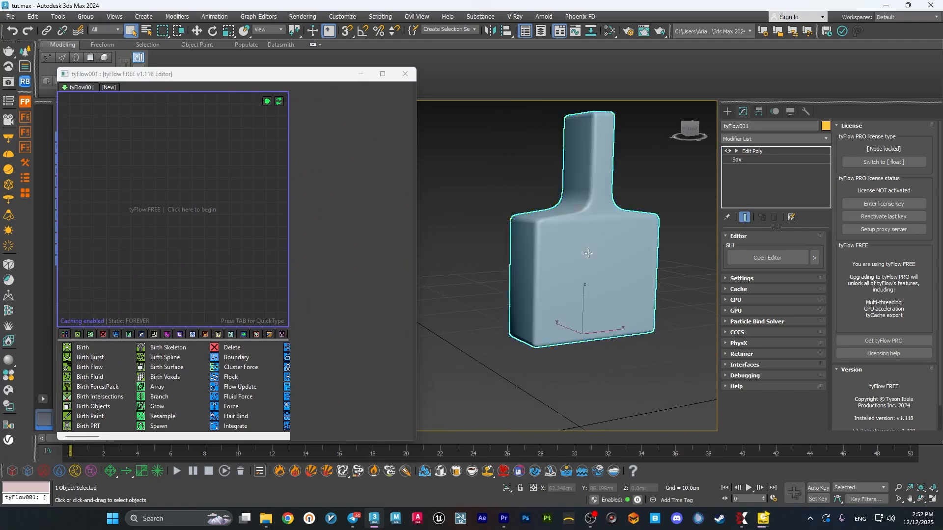
scroll(661, 251, "up", 2)
middle_click_drag(662, 252, 656, 288)
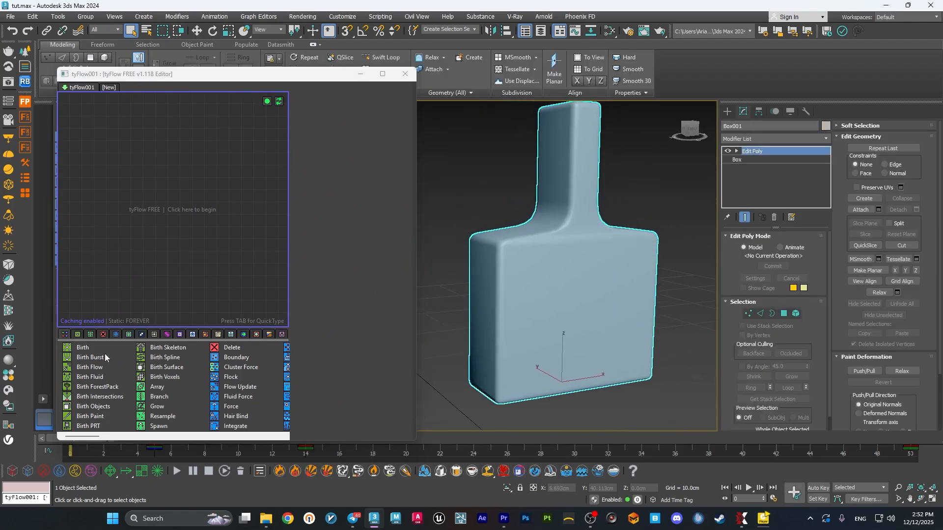
Create an event with a Birth operator and set its end frame to 0.
left_click_drag(86, 347, 128, 163)
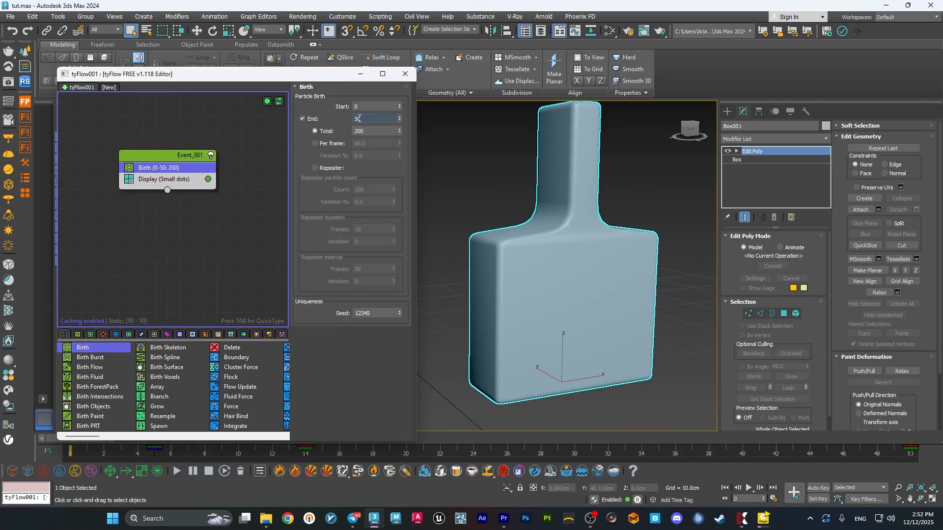
left_click_drag(371, 119, 308, 119)
key("Return")
Add a Position Object operator to the event below Birth.
key("Tab")
type("pos")
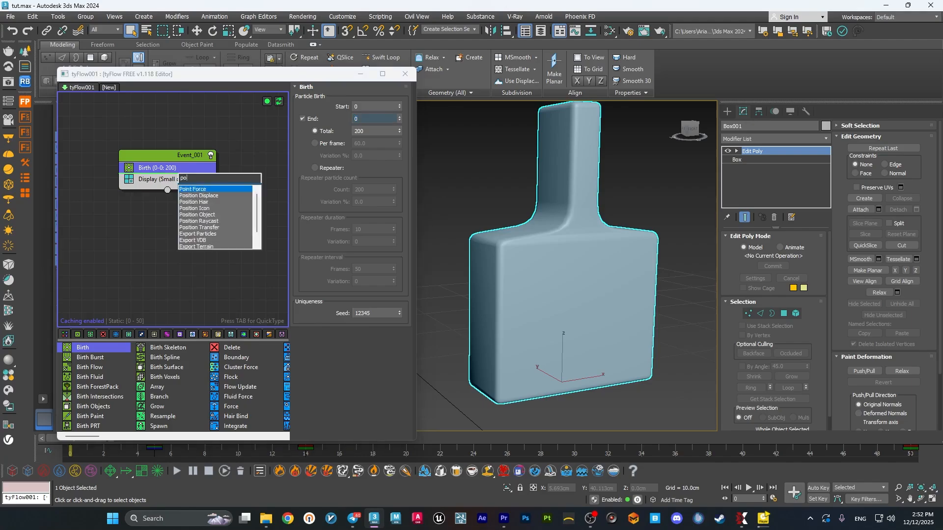
key("Down")
key("Down")
key("Down")
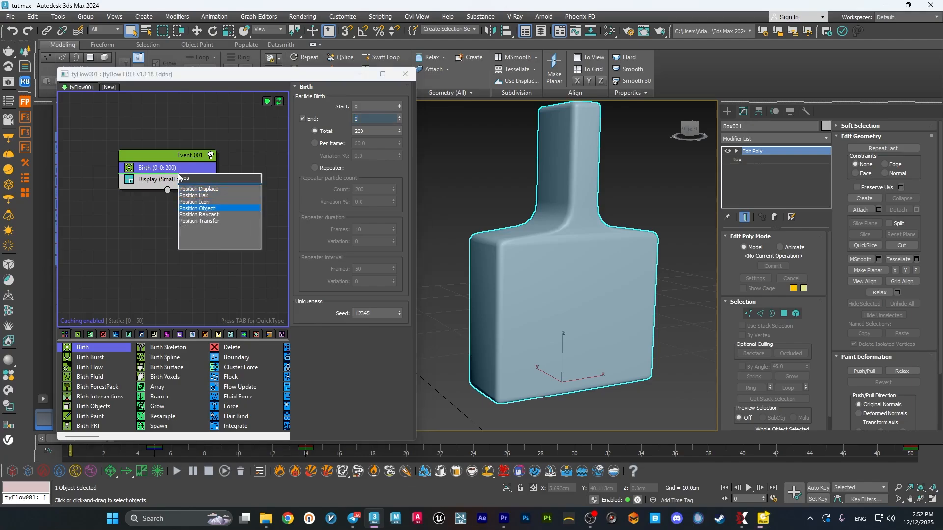
key("Return")
Add the selected brush model Box001 to the Position Object operator's object list.
left_click(782, 314)
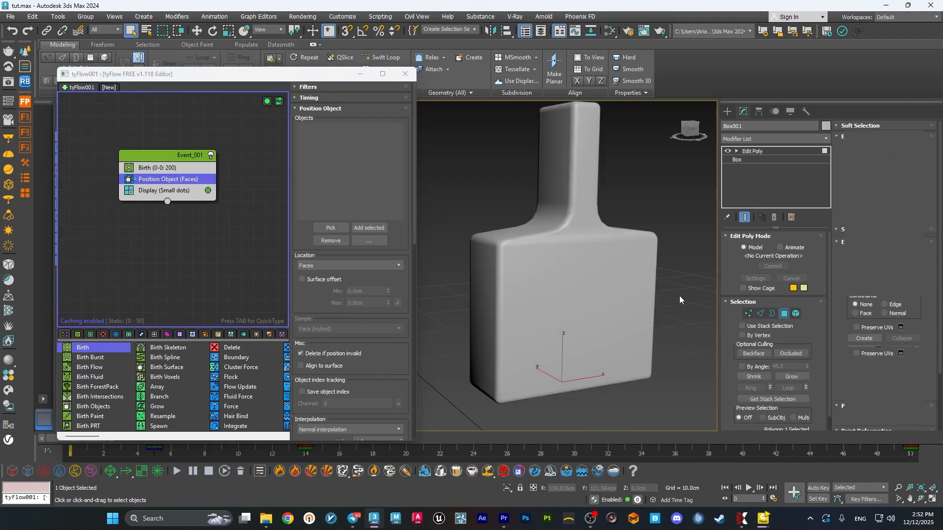
left_click(784, 316)
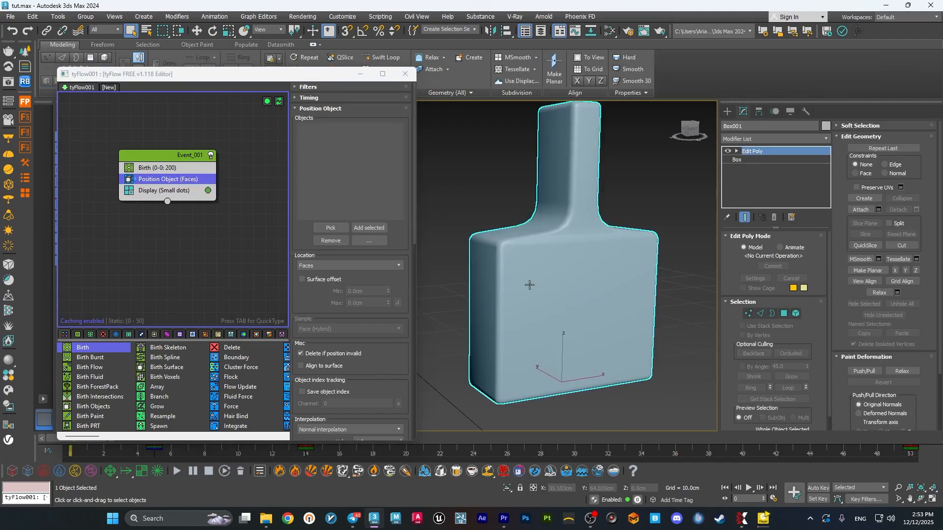
left_click(368, 228)
middle_click_drag(556, 286, 518, 282, "alt")
scroll(543, 246, "up", 5)
scroll(544, 247, "down", 6)
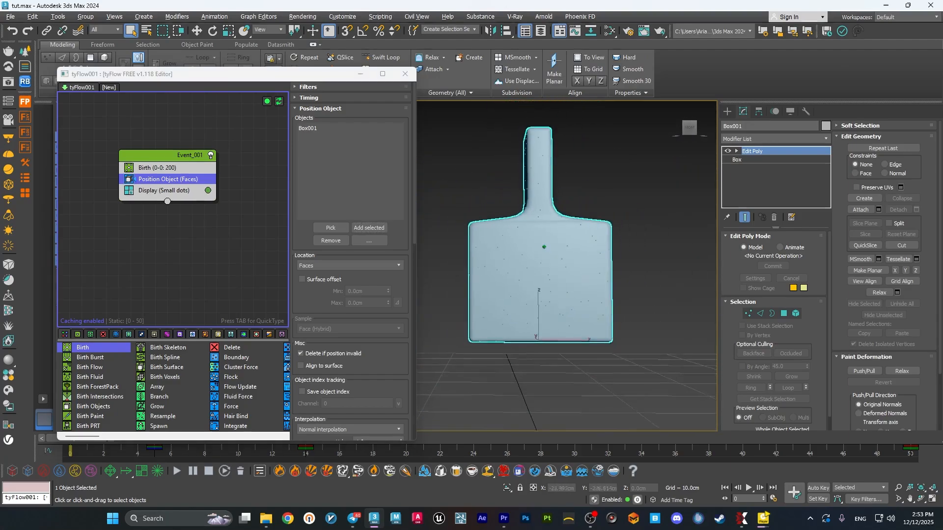
Select the polygon on the underside of the brush head in its Edit Poly modifier.
middle_click_drag(543, 247, 504, 273, "alt")
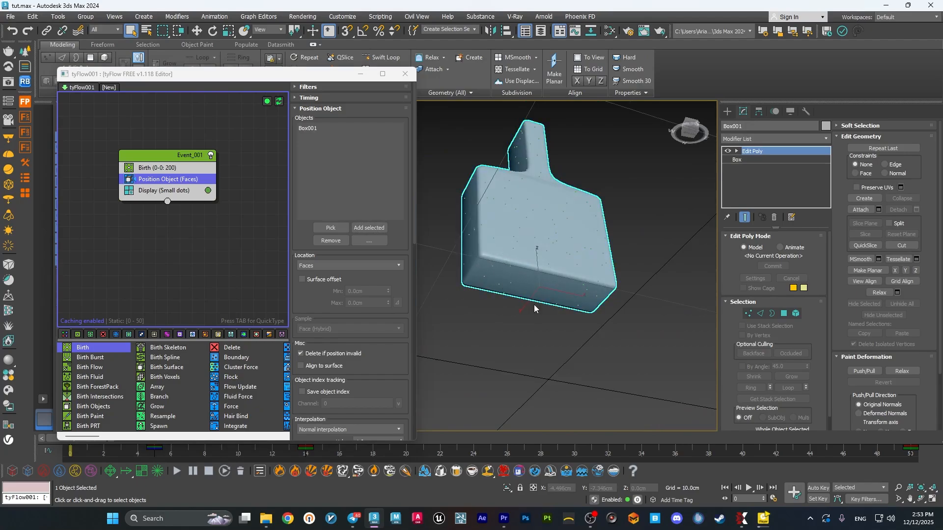
left_click(784, 313)
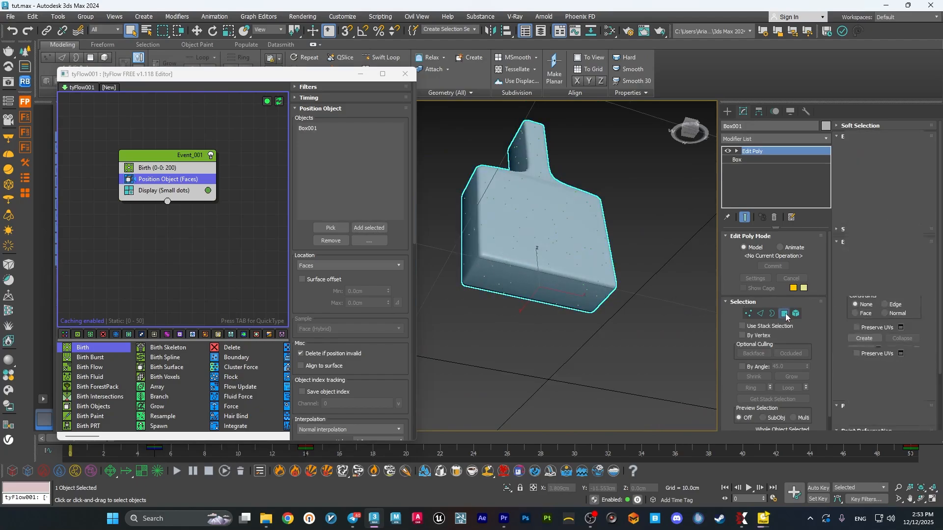
left_click(552, 297)
middle_click_drag(546, 311, 539, 317, "alt")
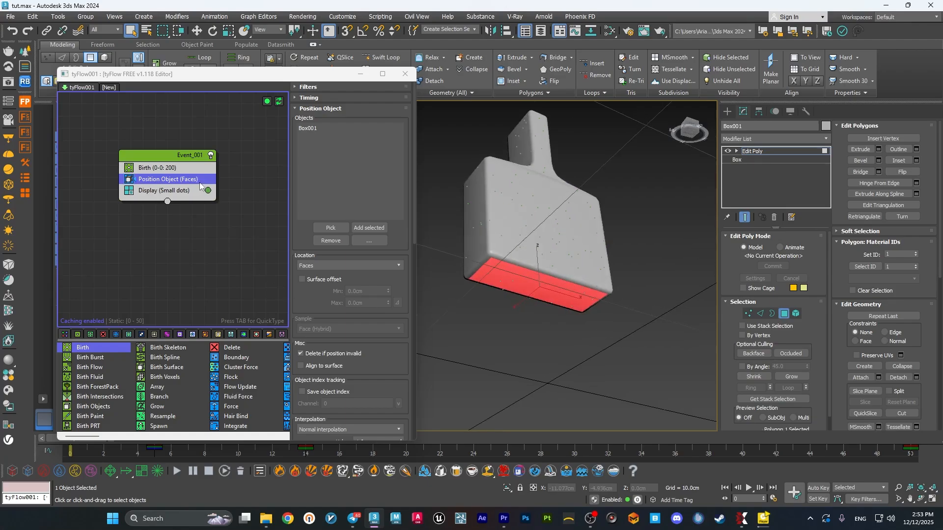
Set the Position Object location to Selected faces so particles sit only on the brush's underside.
left_click(320, 266)
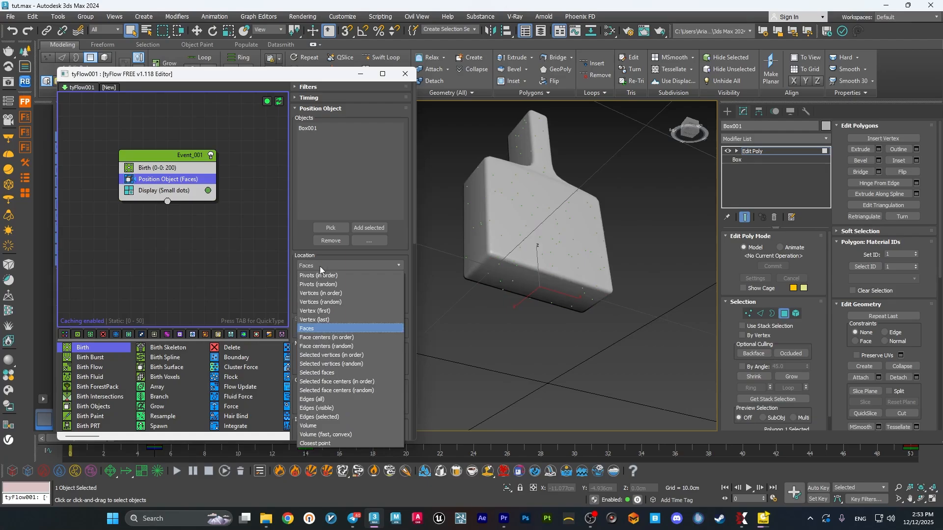
left_click(333, 374)
middle_click_drag(517, 334, 511, 316, "alt")
scroll(527, 296, "up", 5)
scroll(537, 286, "down", 4)
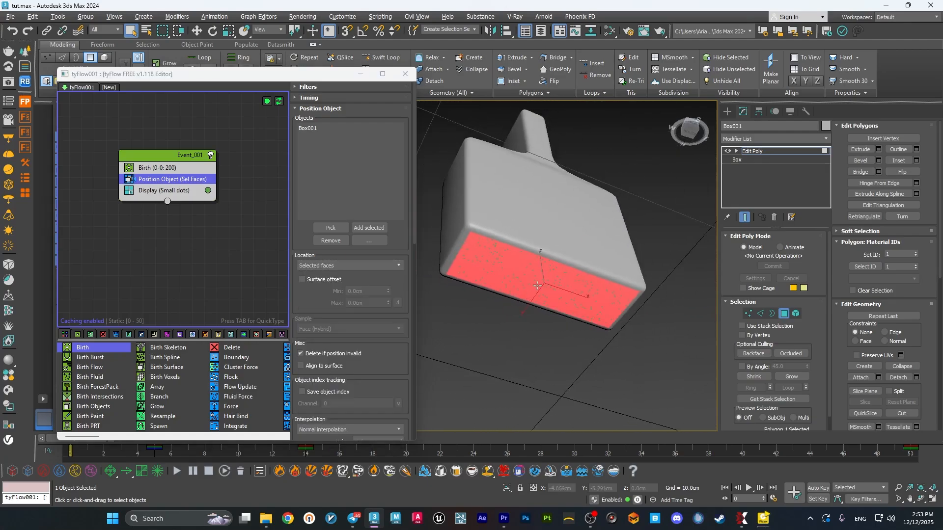
middle_click_drag(537, 286, 536, 293, "alt")
scroll(515, 283, "up", 4)
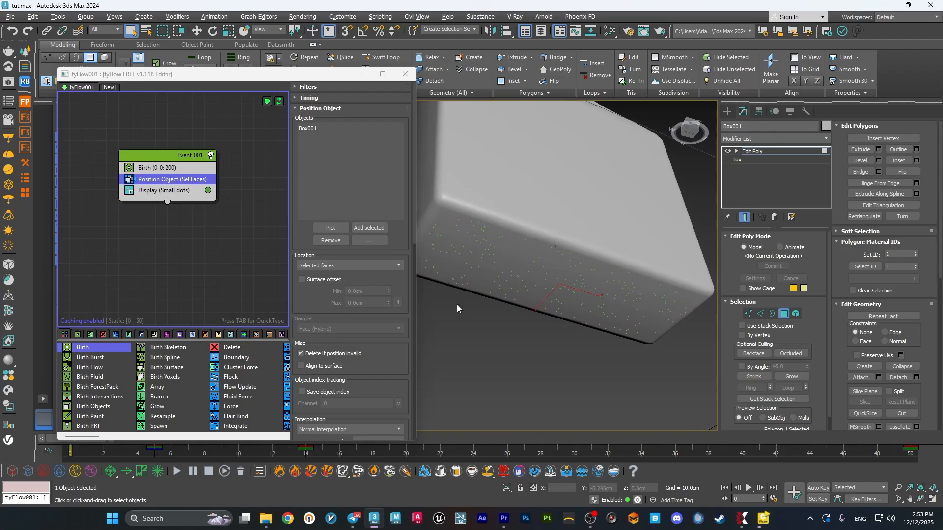
Enable particle separation with a distance of 0.5 cm, then leave polygon editing and deselect the brush.
scroll(300, 302, "down", 10)
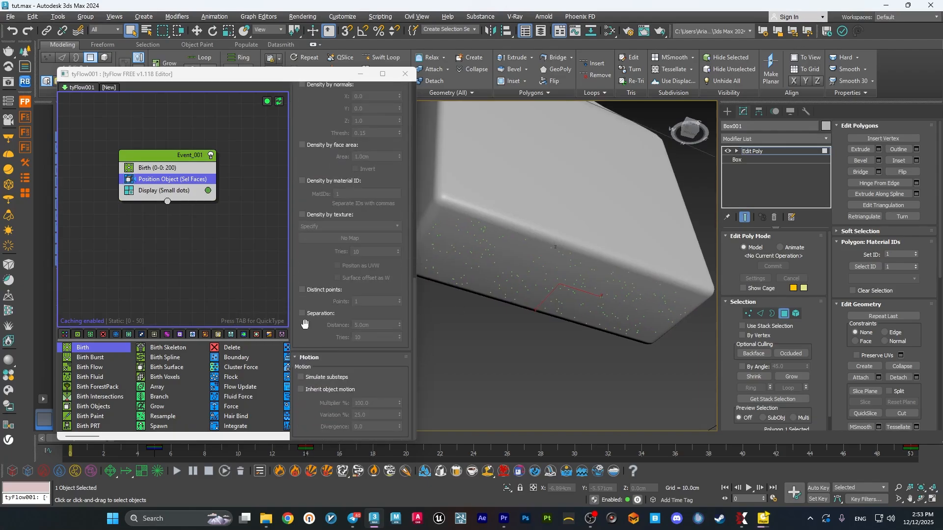
left_click(303, 313)
type("0")
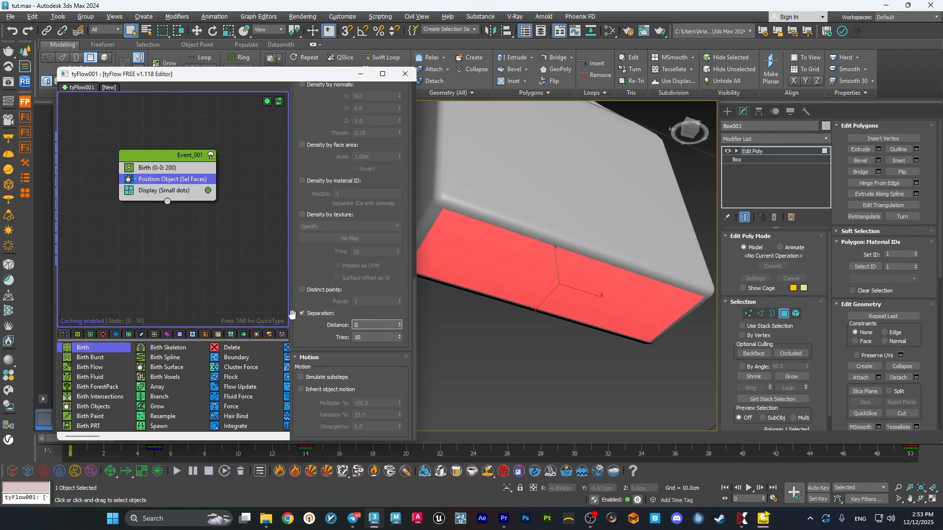
type(".5")
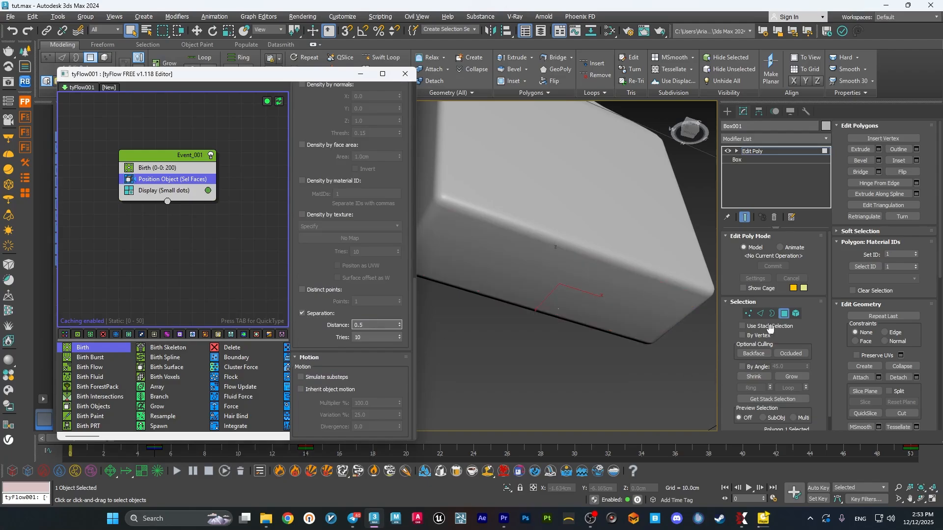
left_click(784, 315)
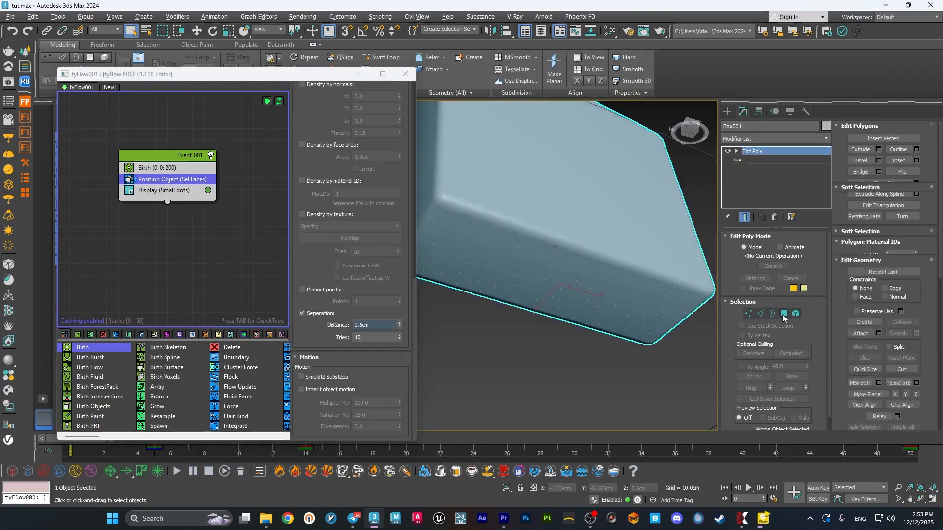
left_click(621, 350)
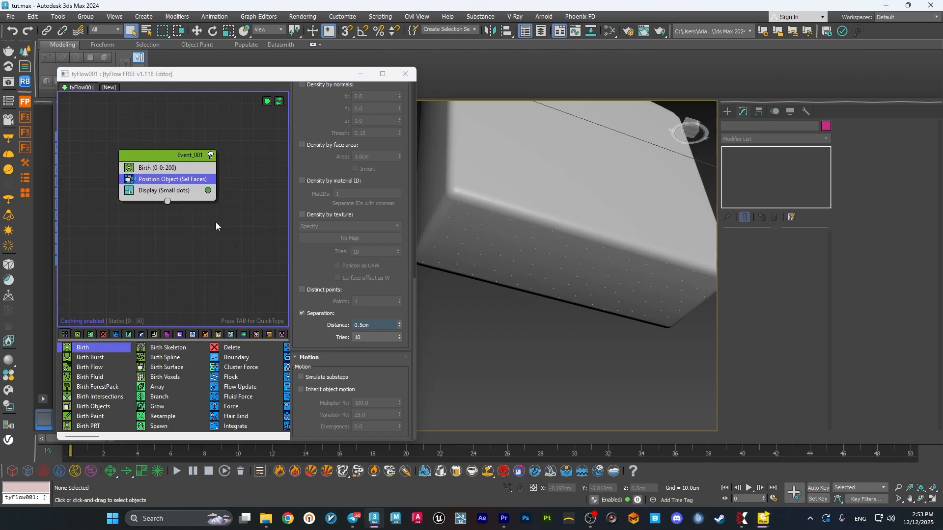
Change the Display operator's particle colour to white.
left_click(208, 191)
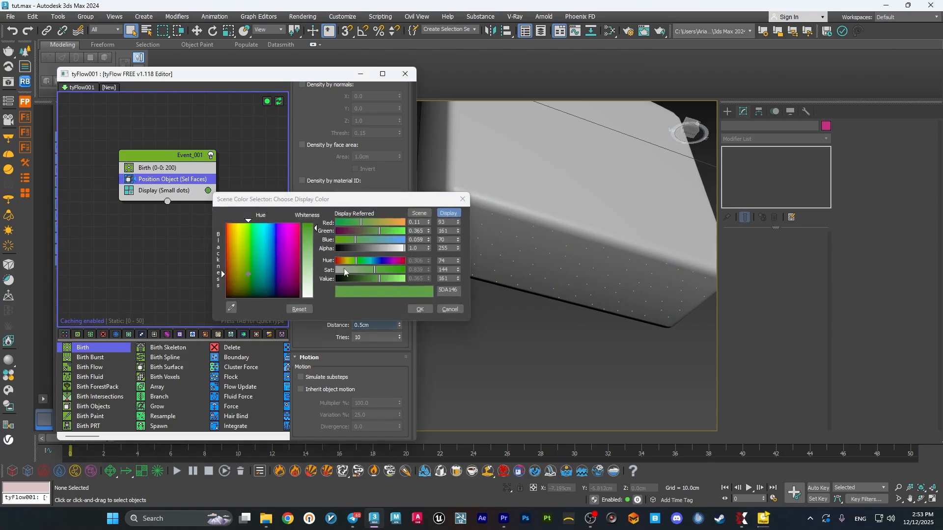
left_click_drag(344, 269, 330, 271)
left_click_drag(392, 281, 465, 299)
left_click(422, 309)
middle_click_drag(536, 328, 552, 309)
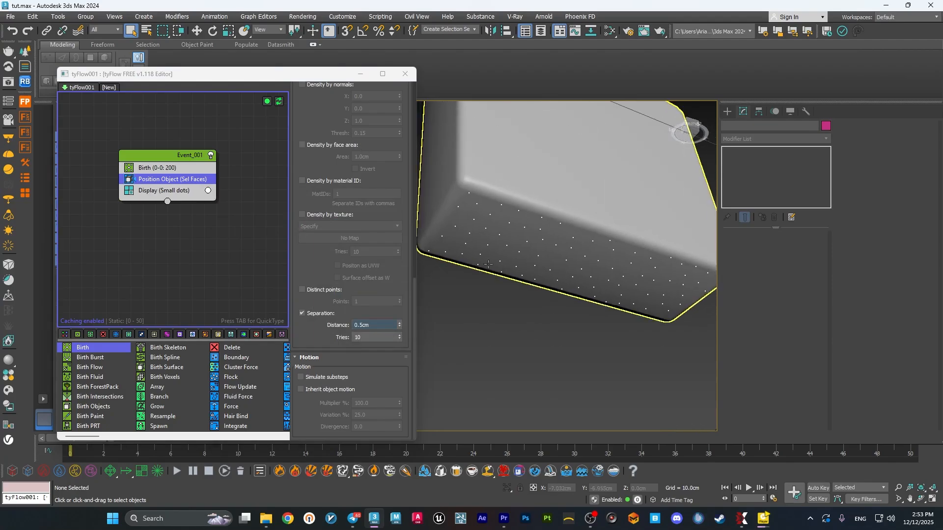
Add a Speed operator to the event and set its magnitude to -8 cm.
key("Tab")
type("sp")
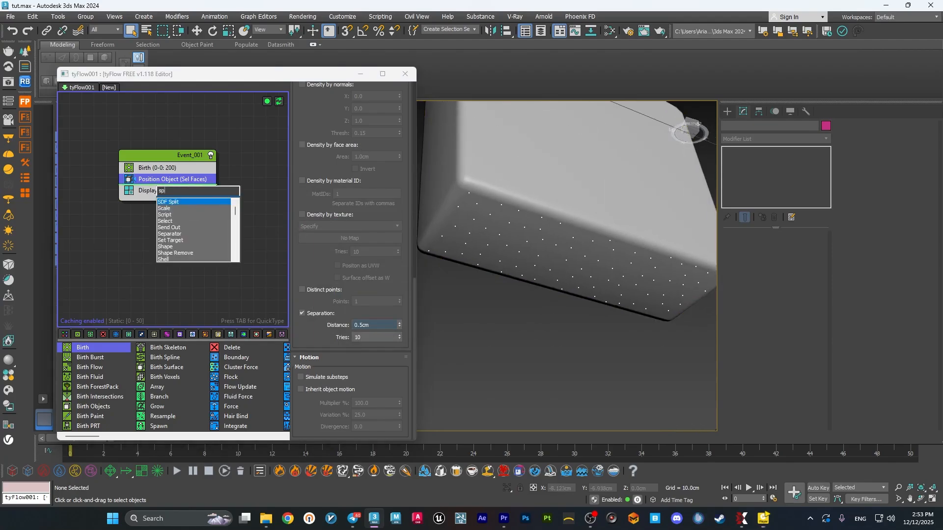
type("eed")
key("Return")
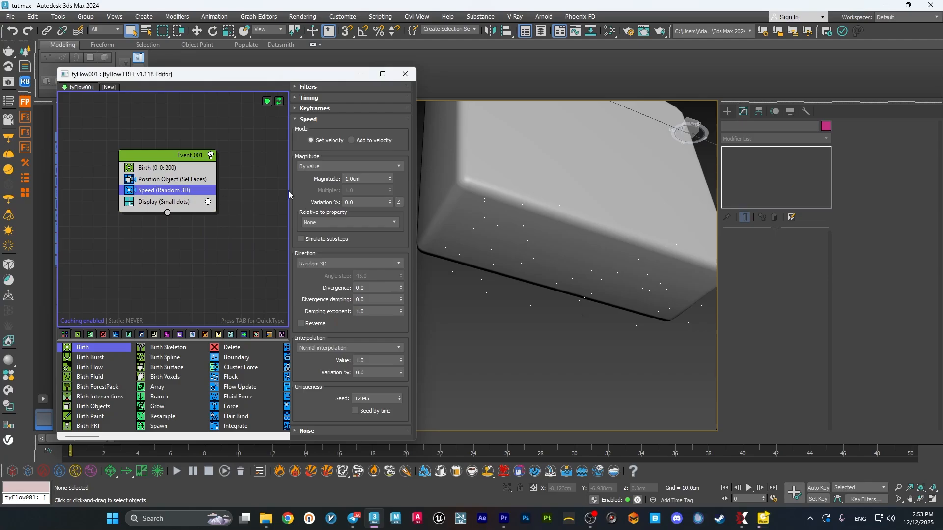
type("-8")
key("Return")
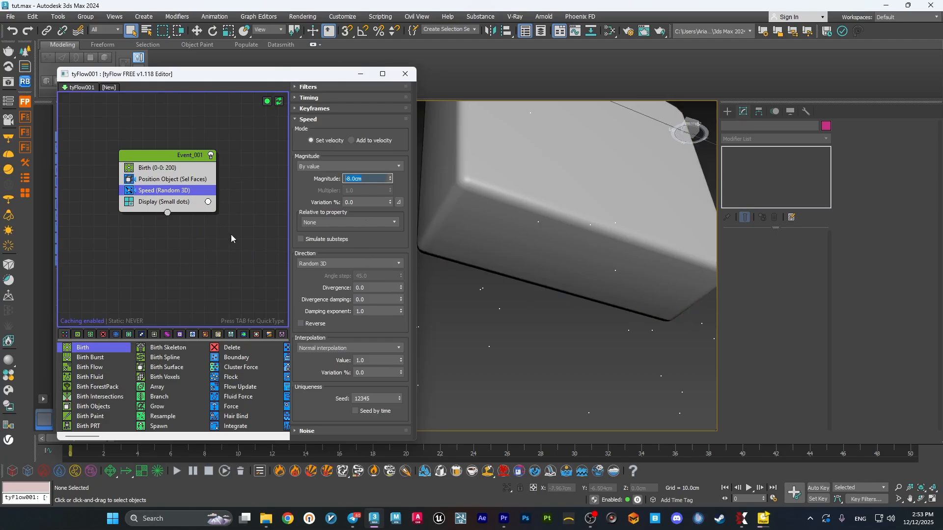
Set the Speed direction to Particle Z and move the editor window up off the timeline.
left_click(340, 264)
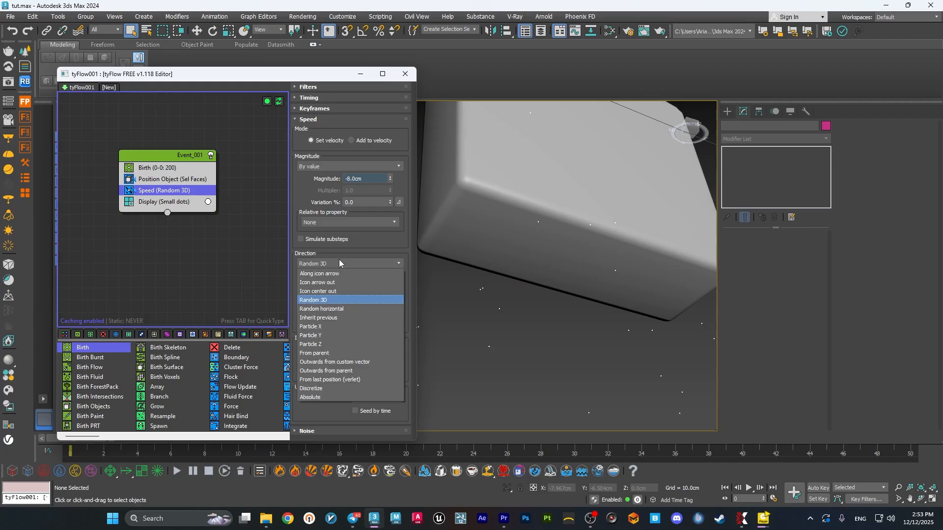
left_click(334, 347)
scroll(557, 289, "down", 5)
middle_click_drag(556, 289, 546, 326, "alt")
left_click_drag(196, 74, 189, 48)
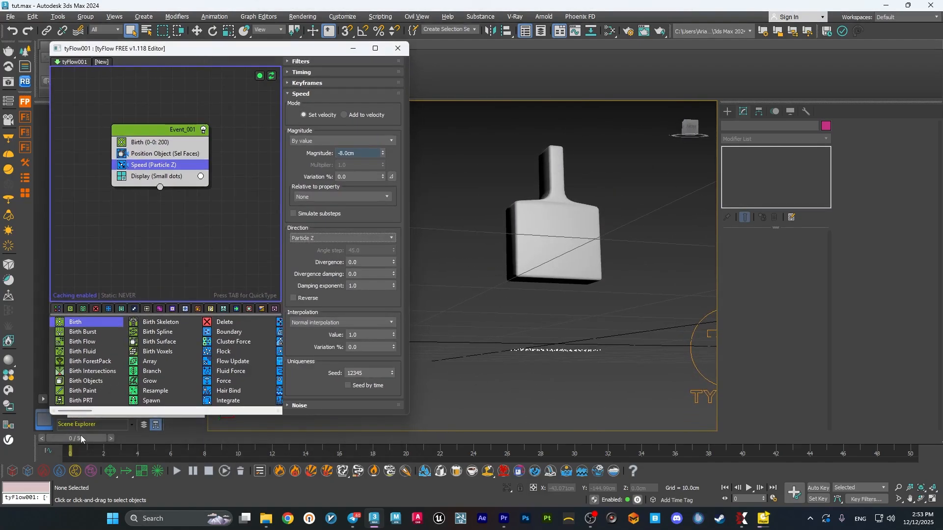
Add a Spawn operator below the Speed operator in the first event.
left_click_drag(165, 172, 166, 179)
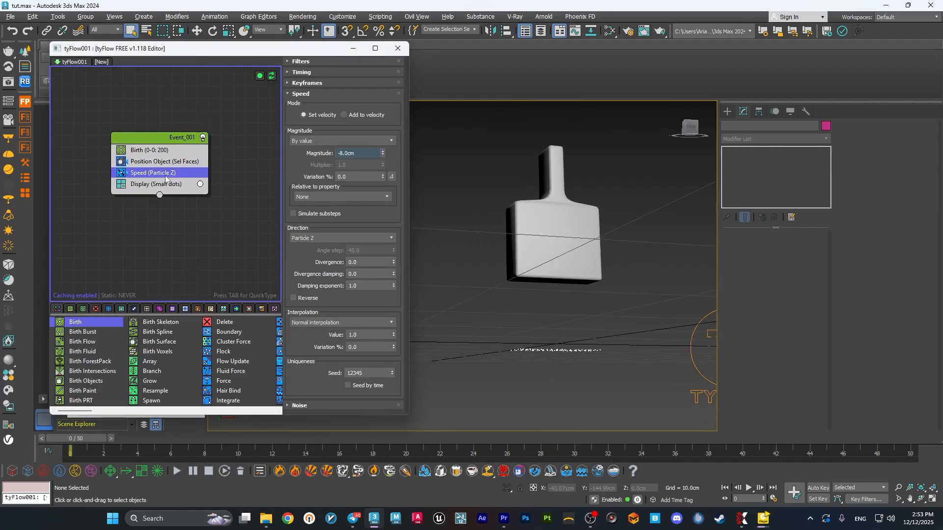
key("Tab")
type("spawn")
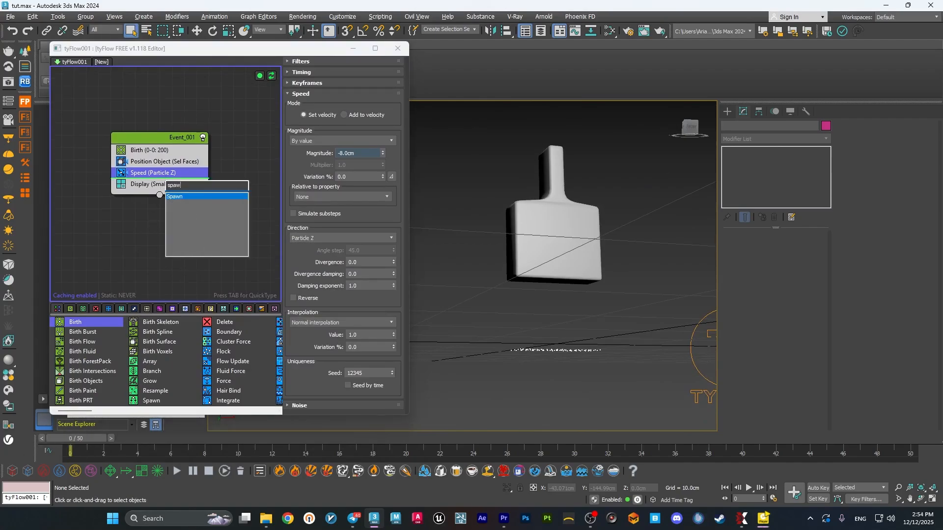
key("Return")
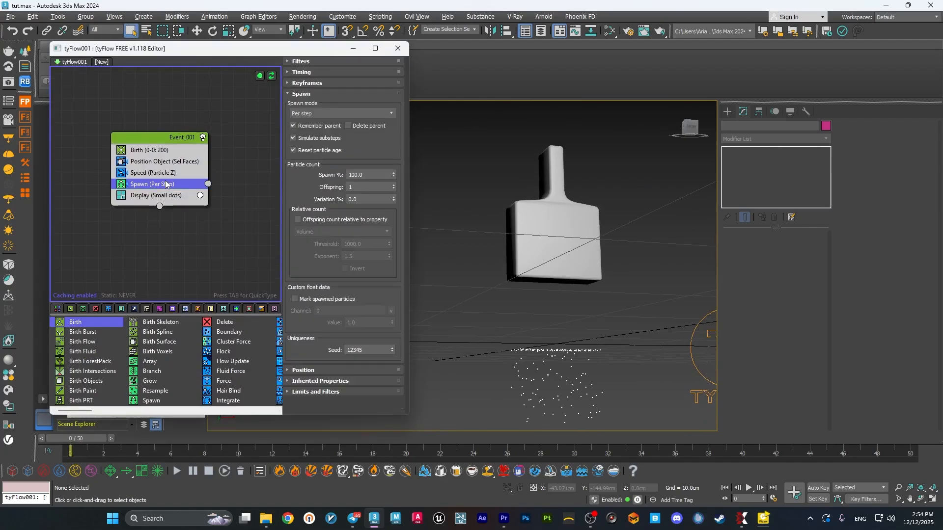
Set the Spawn mode to By travel distance with a step size of 0.5 cm.
left_click(334, 115)
left_click(337, 147)
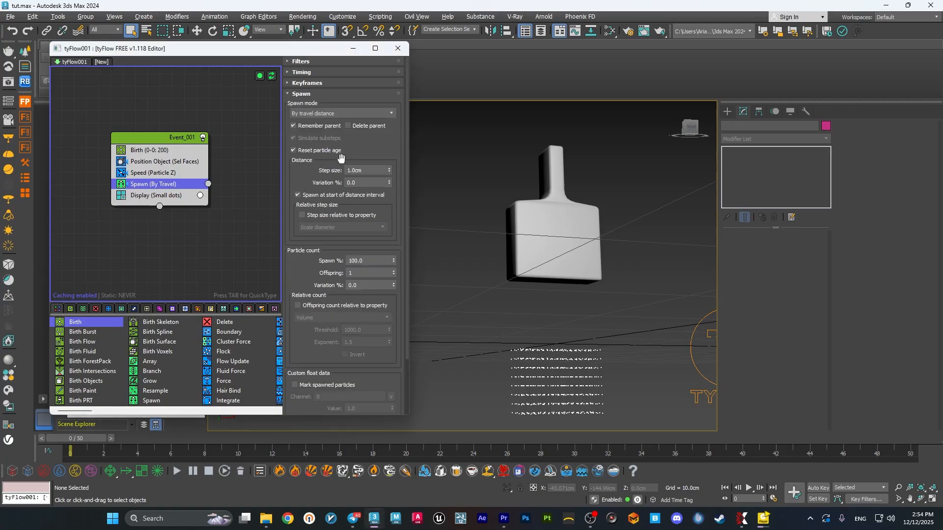
left_click_drag(373, 171, 302, 168)
type("0.5")
key("Return")
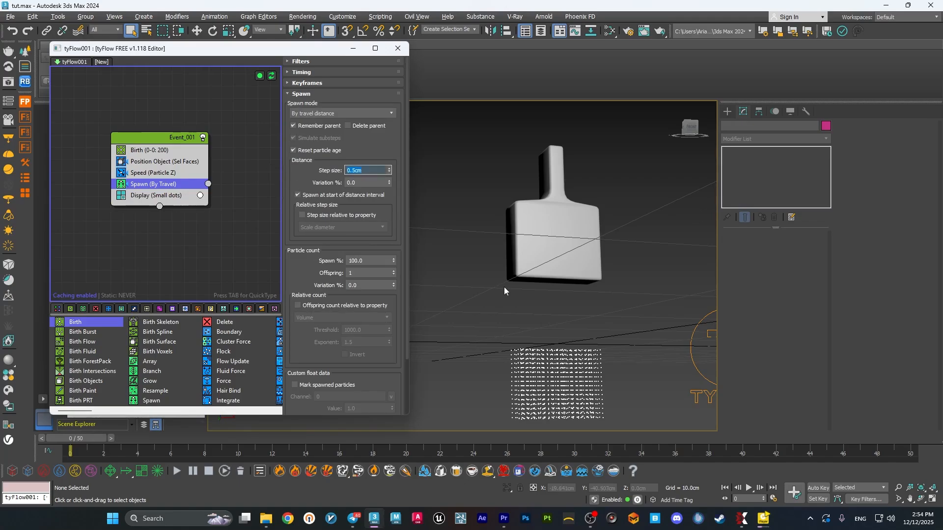
middle_click_drag(504, 287, 467, 274)
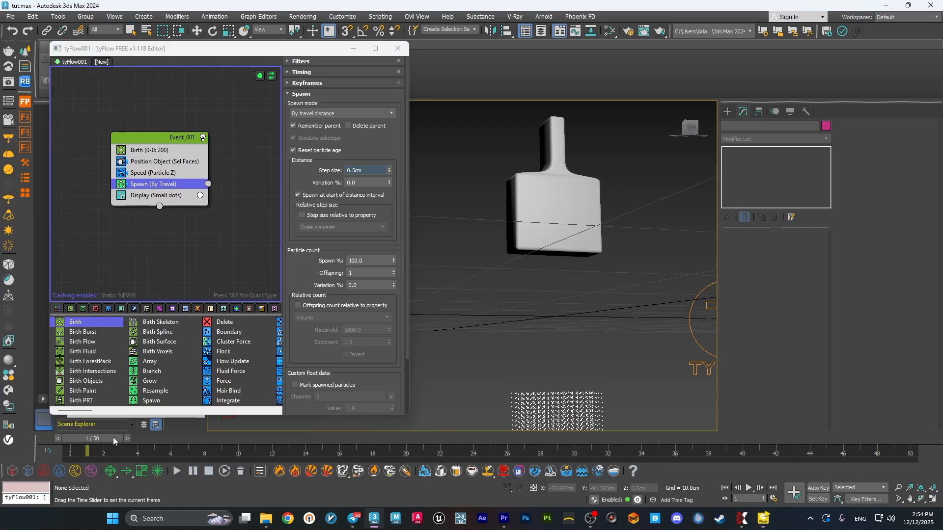
Send the Spawn output to a new connected event and add a Stop operator to that event.
middle_click_drag(218, 193, 184, 193)
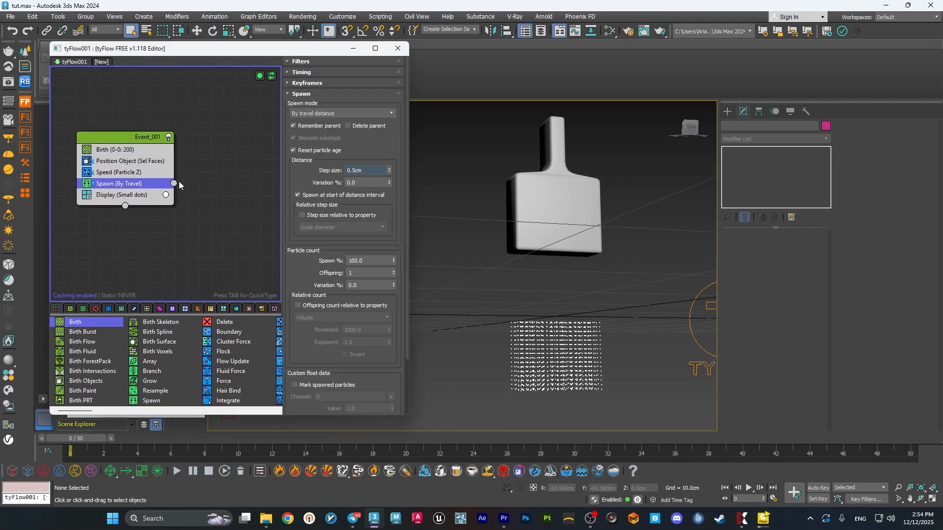
left_click_drag(174, 183, 245, 234)
left_click(233, 216)
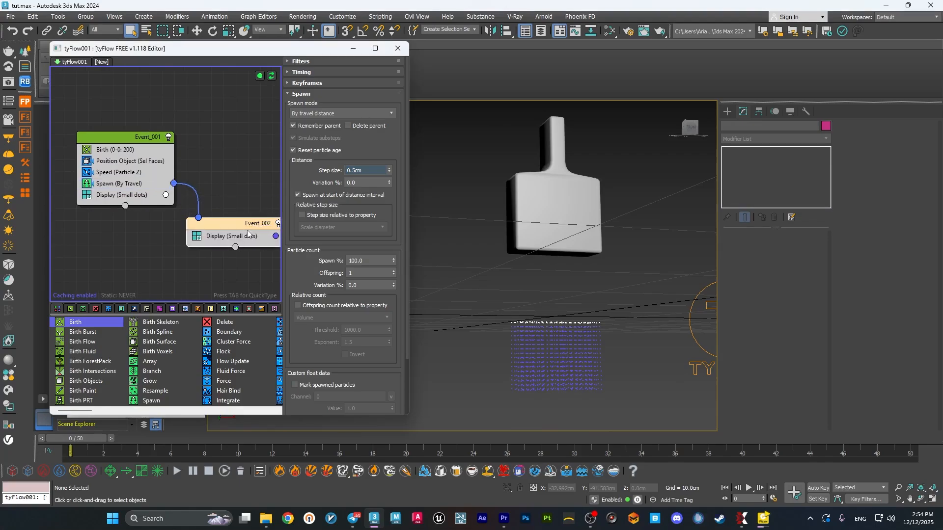
key("Tab")
type("stop")
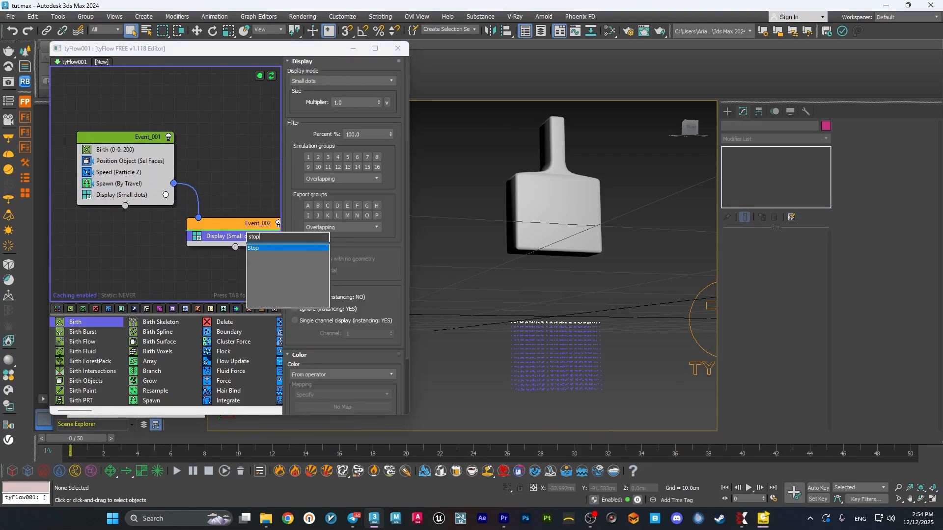
key("Return")
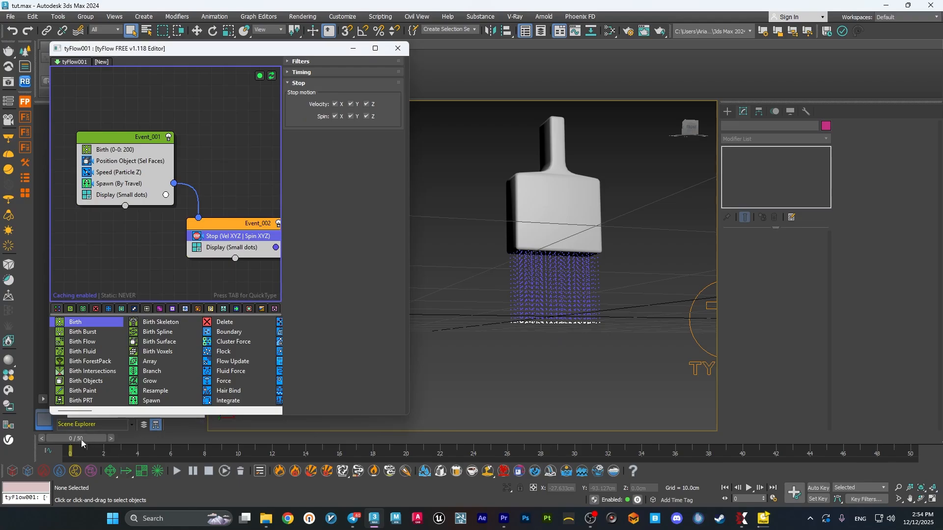
Check the Spawn operator's timing settings and turn off the first event's Display operator.
left_click(122, 187)
left_click(310, 71)
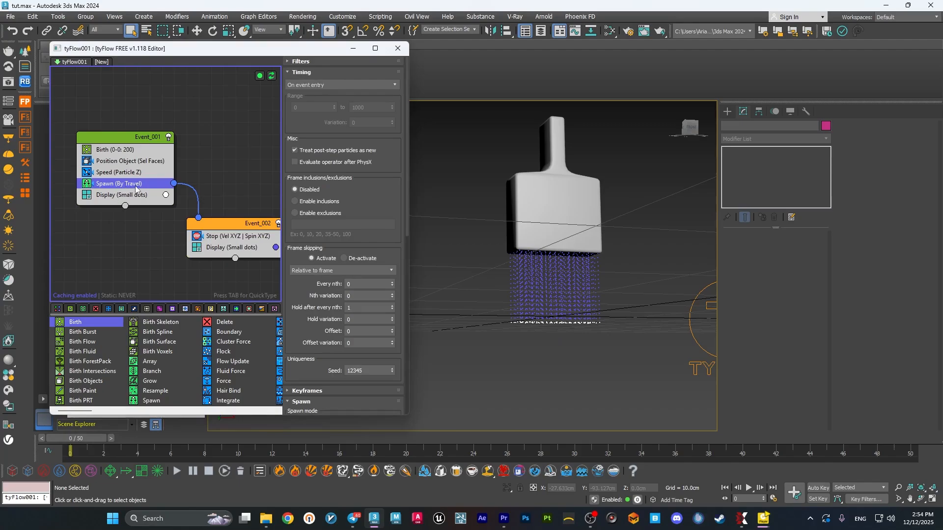
left_click(310, 71)
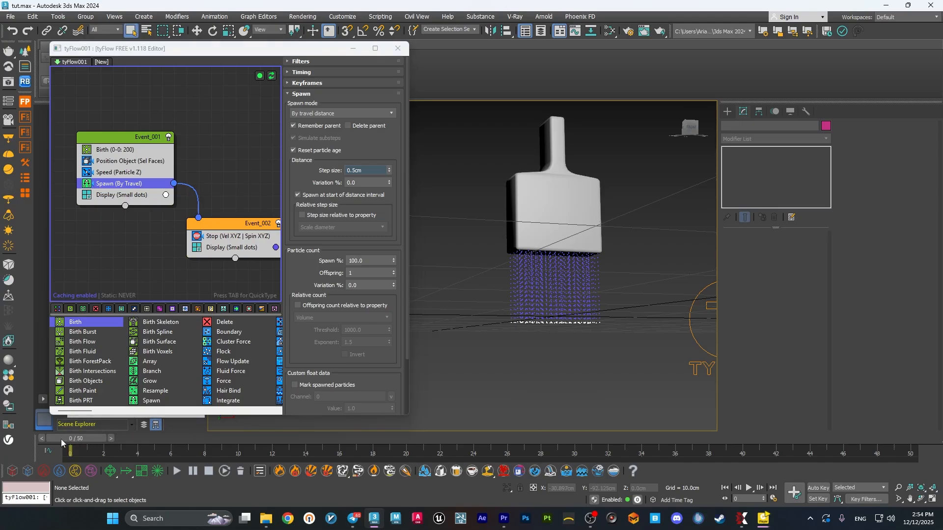
left_click(86, 195)
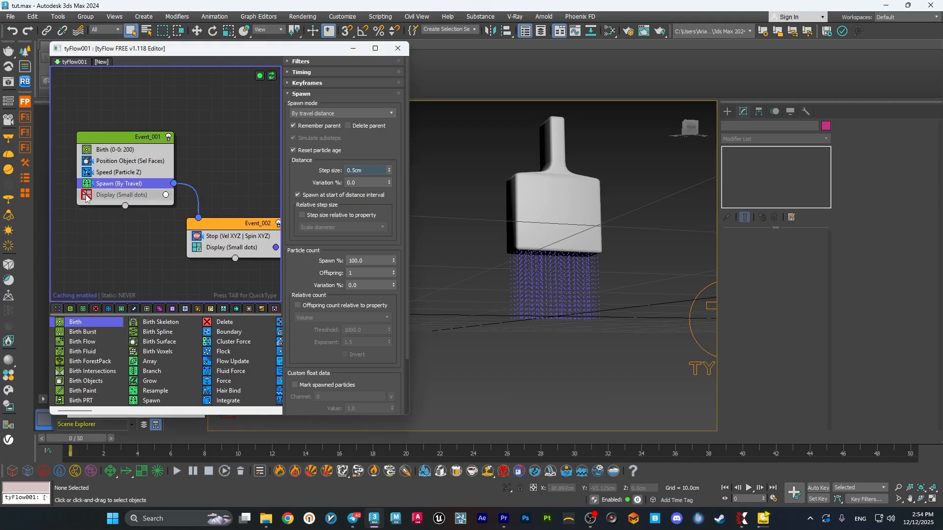
Add a Shape operator below the Stop operator in the second event.
left_click(228, 240)
key("Tab")
type("shja")
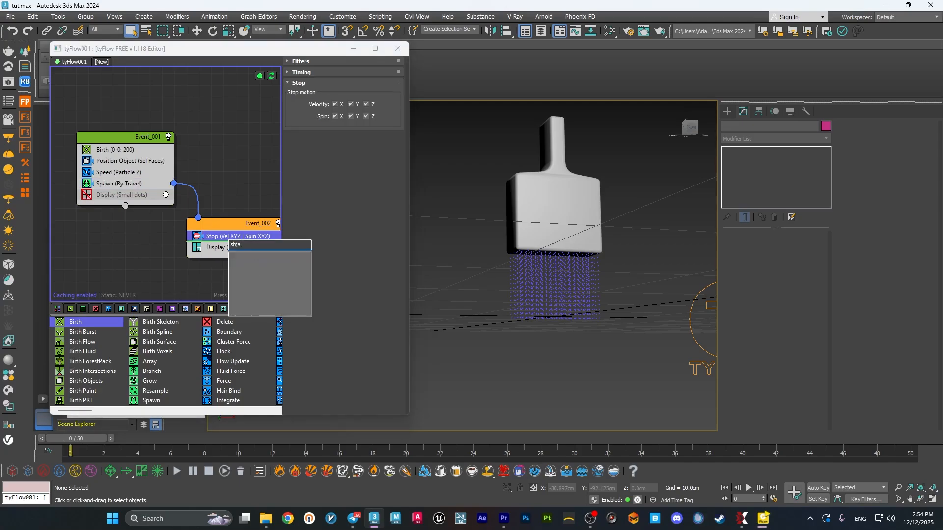
key("BackSpace")
key("BackSpace")
key("BackSpace")
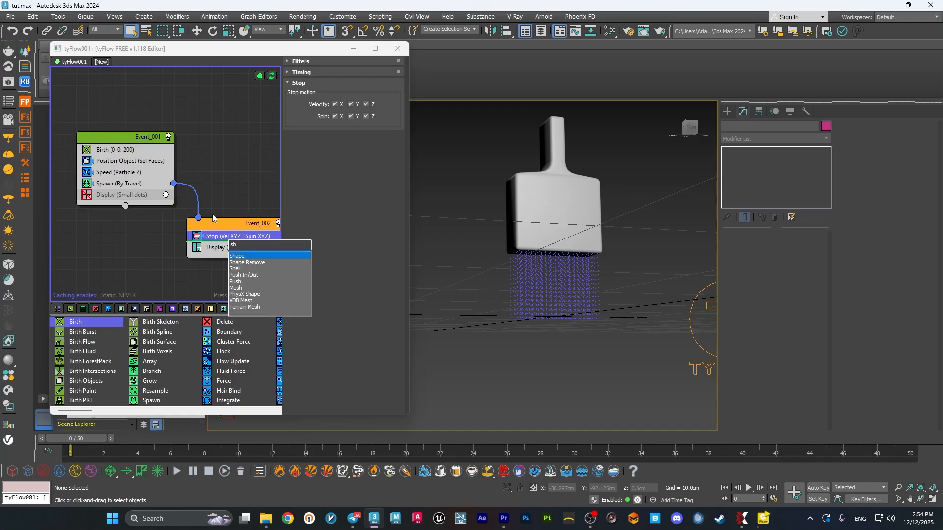
key("Return")
Set the Shape operator's mesh to the 3D Geosphere (LowRes).
scroll(314, 366, "down", 2)
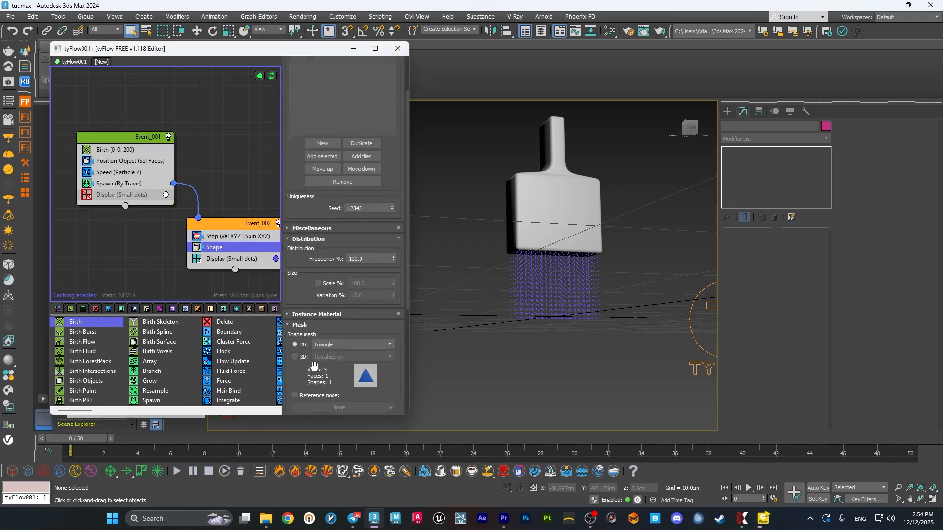
left_click(294, 342)
left_click(339, 342)
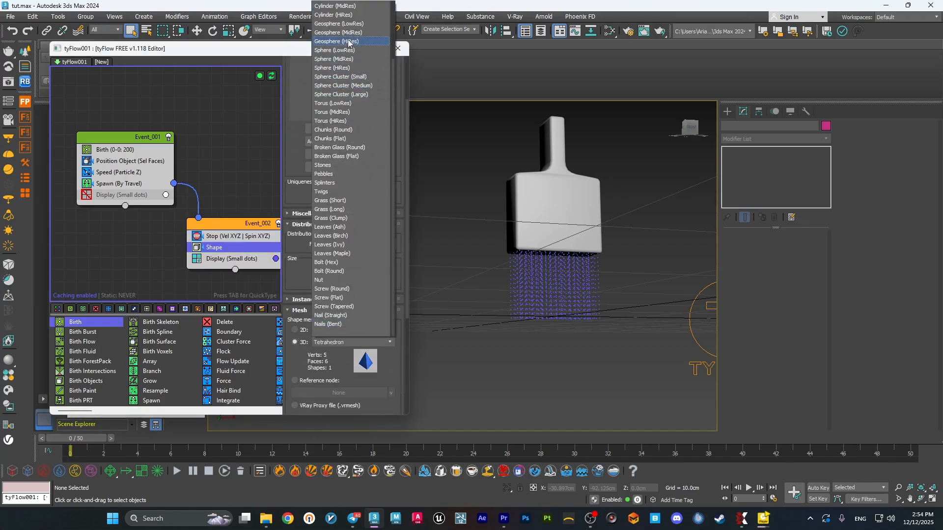
left_click(357, 28)
scroll(320, 137, "up", 3)
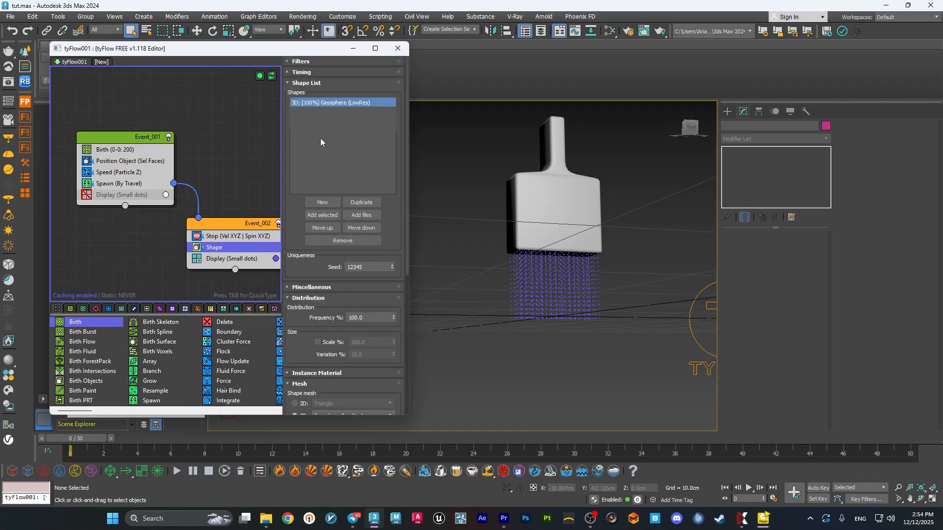
scroll(308, 263, "down", 2)
scroll(308, 264, "up", 3)
Set the second event's Display operator to show particles as Geometry.
left_click(234, 258)
left_click(342, 80)
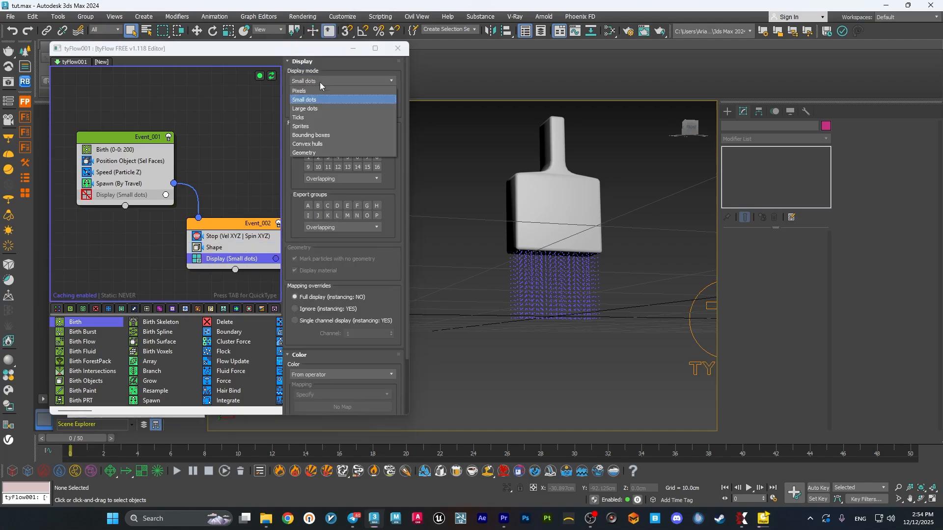
left_click(340, 153)
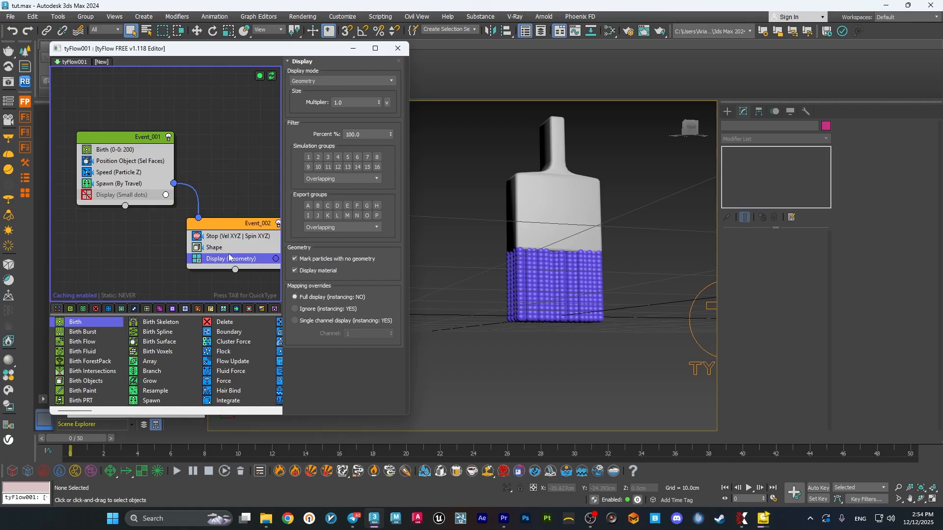
Enable scaling in the Shape operator and set the scale to 10% with 0% variation.
left_click(227, 247)
scroll(286, 289, "down", 3)
left_click(317, 239)
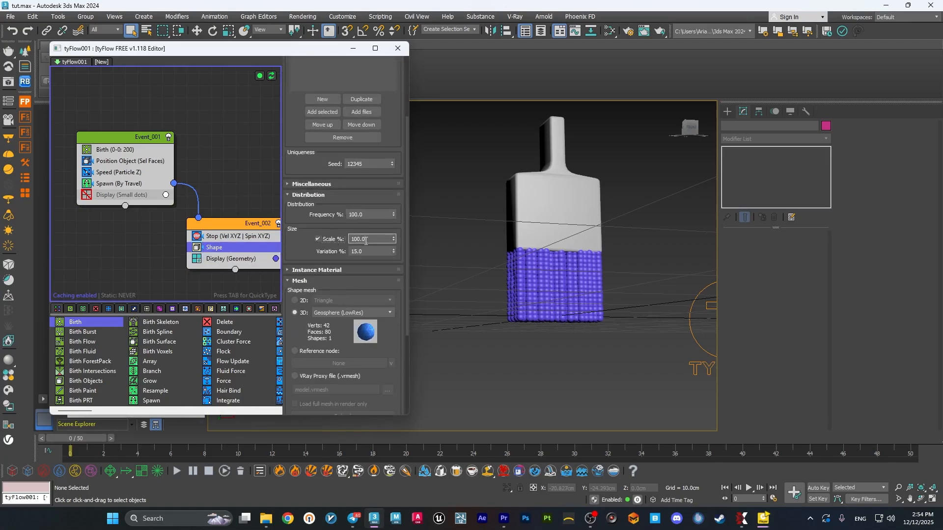
type("10")
key("Return")
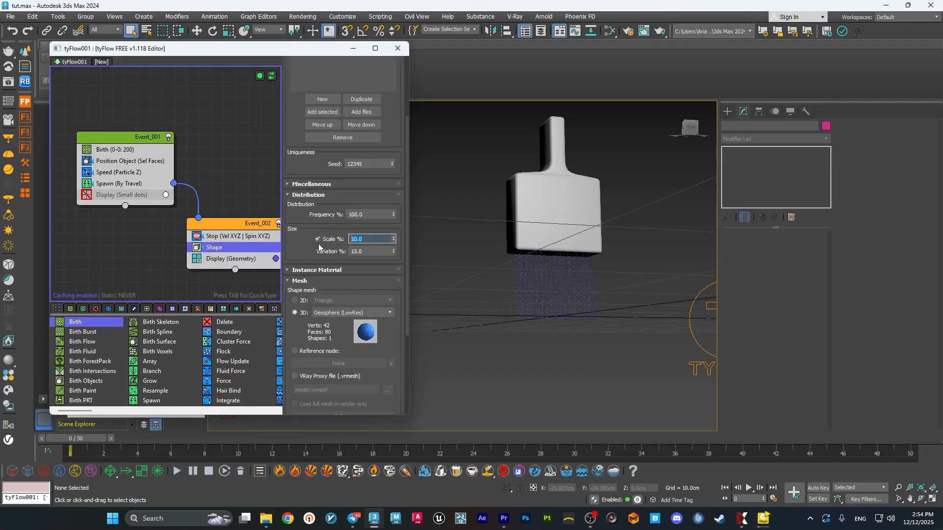
key("Tab")
type("0")
key("Return")
Set the Shape operator's scale to 15% and inspect the particles beneath the brush.
scroll(569, 297, "up", 6)
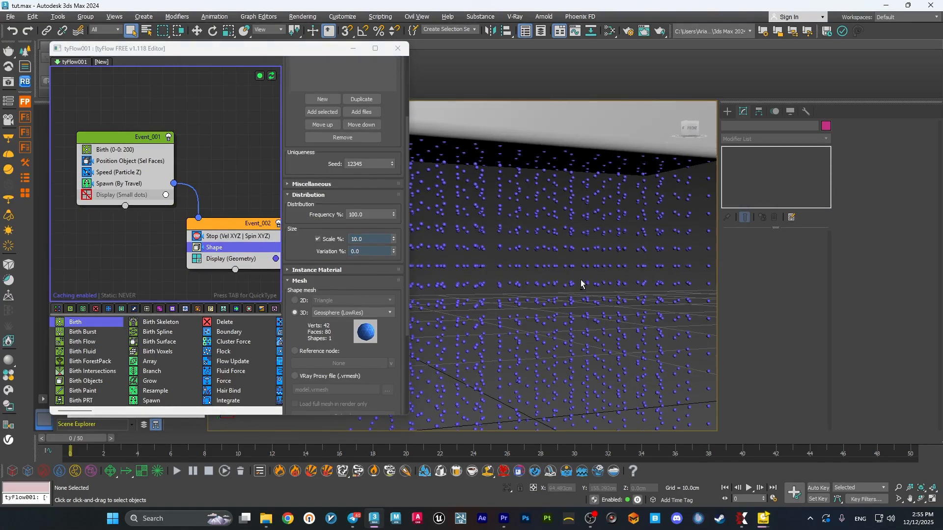
left_click_drag(367, 239, 310, 234)
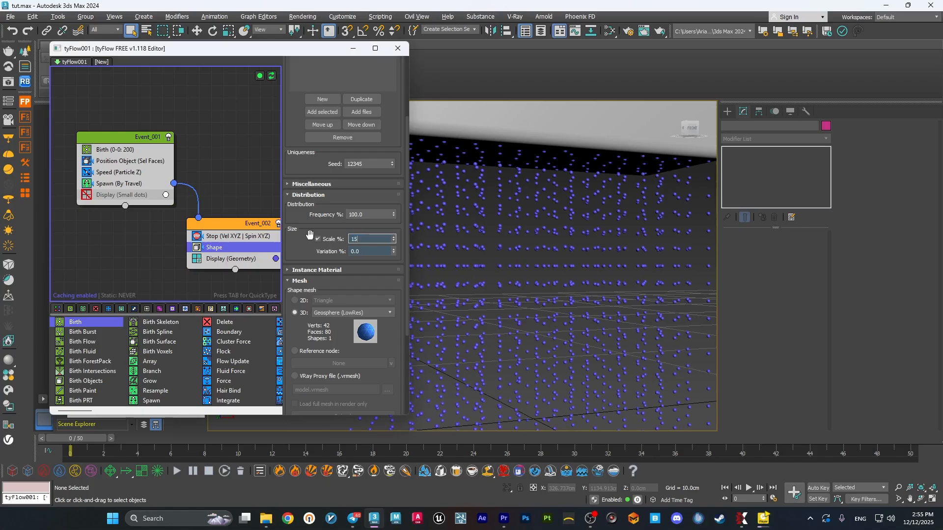
type("15")
key("Return")
scroll(571, 327, "down", 8)
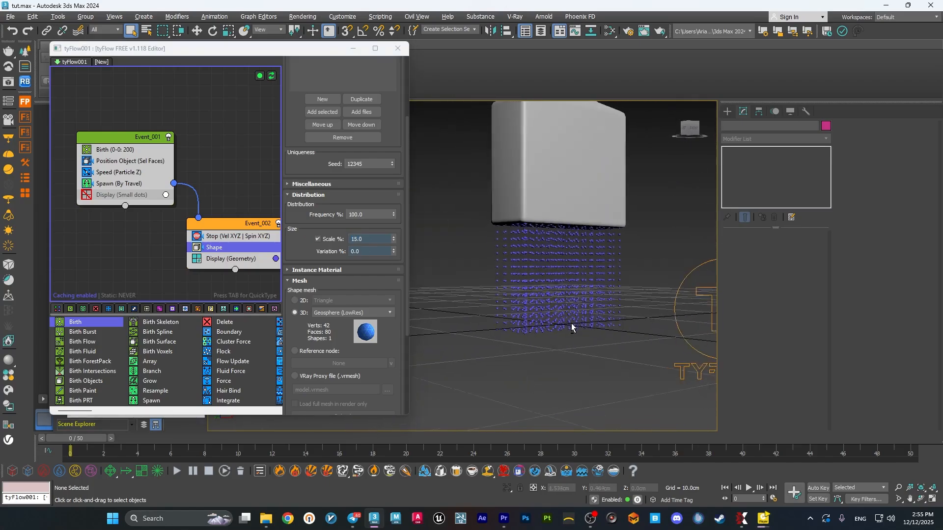
middle_click_drag(571, 324, 556, 324, "alt")
Add a PhysX Shape operator below the Shape operator in the second event.
middle_click_drag(234, 188, 184, 173)
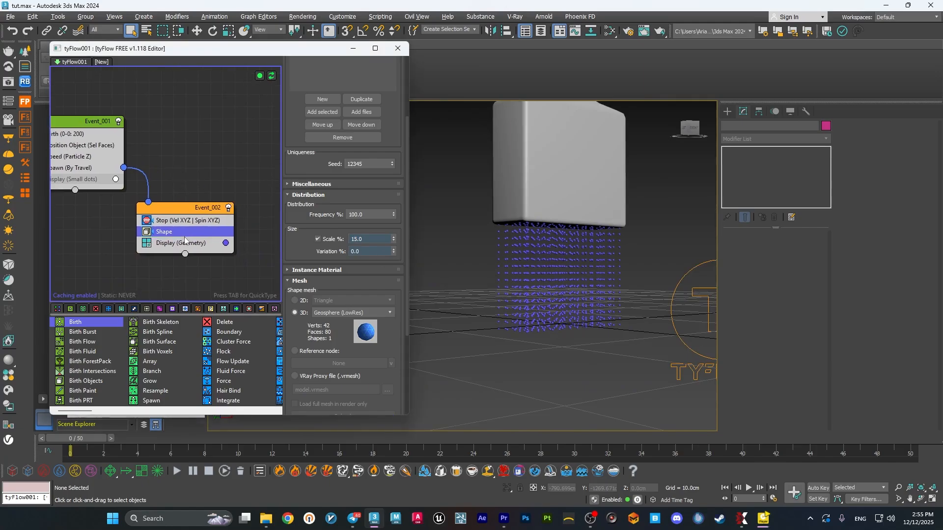
key("Tab")
type("phy")
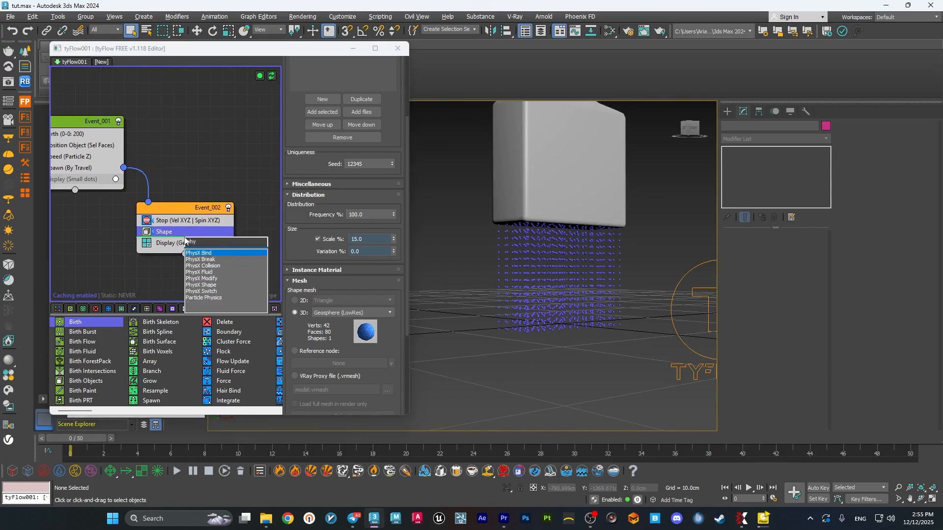
left_click(214, 284)
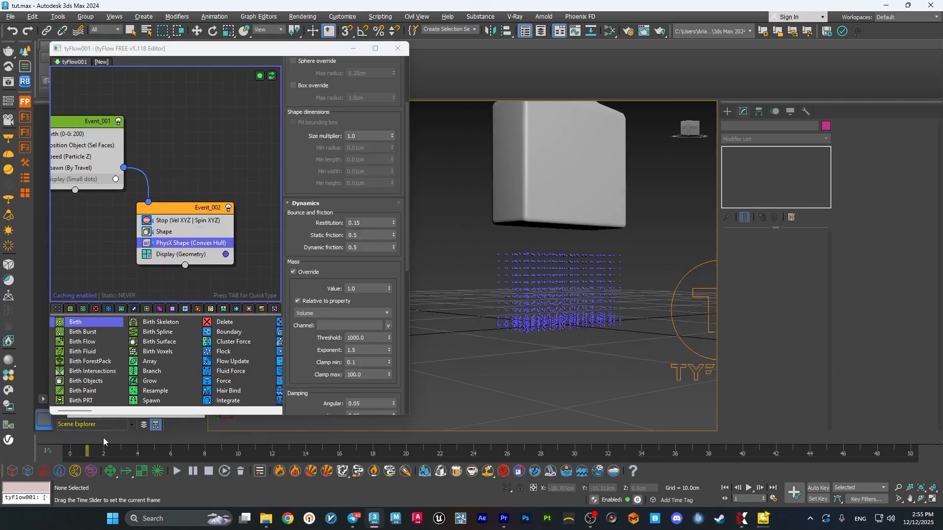
Add a PhysX Bind operator below the PhysX Shape operator.
key("Tab")
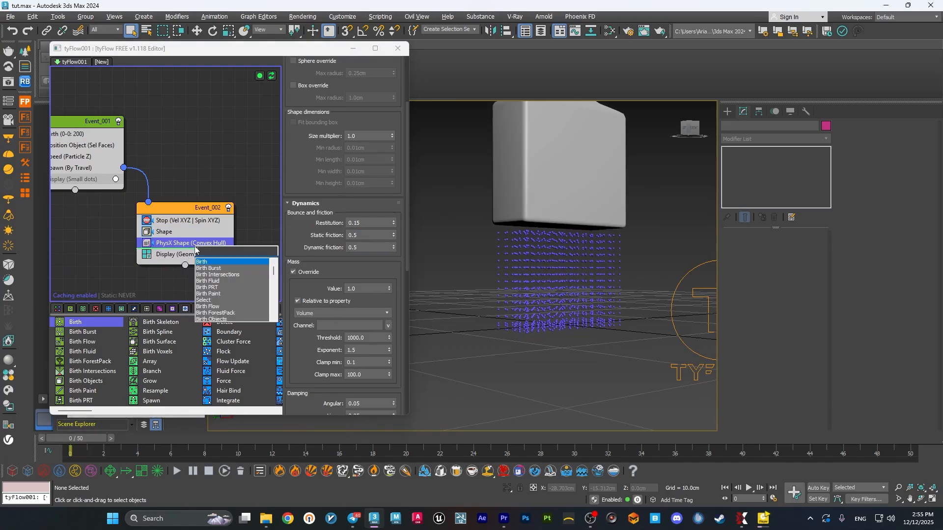
type("phy")
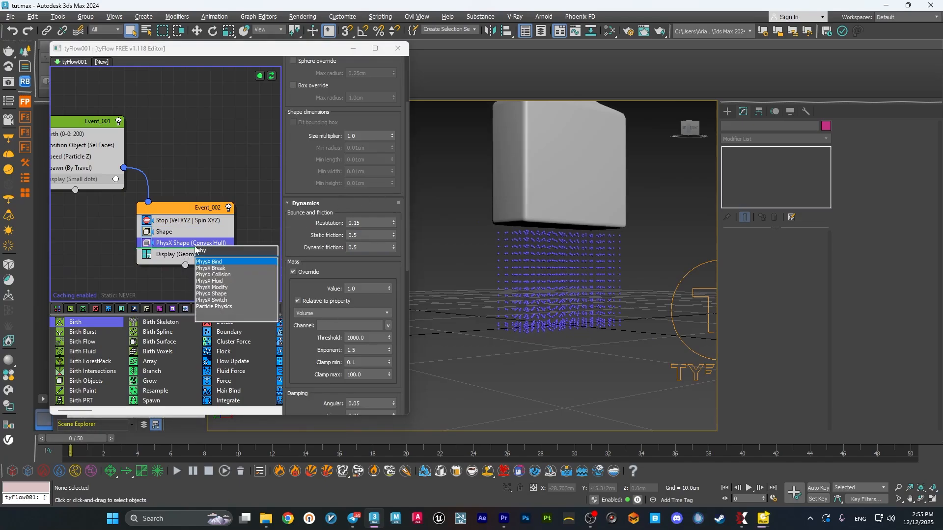
key("Escape")
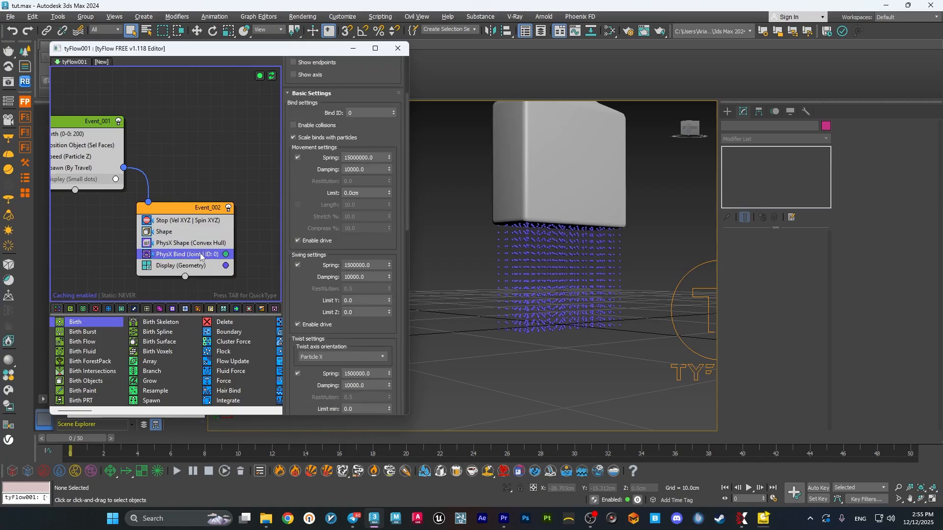
Enable Bind to siblings in the PhysX Bind operator's Family Bind settings and turn on Show bindings.
scroll(304, 267, "down", 10)
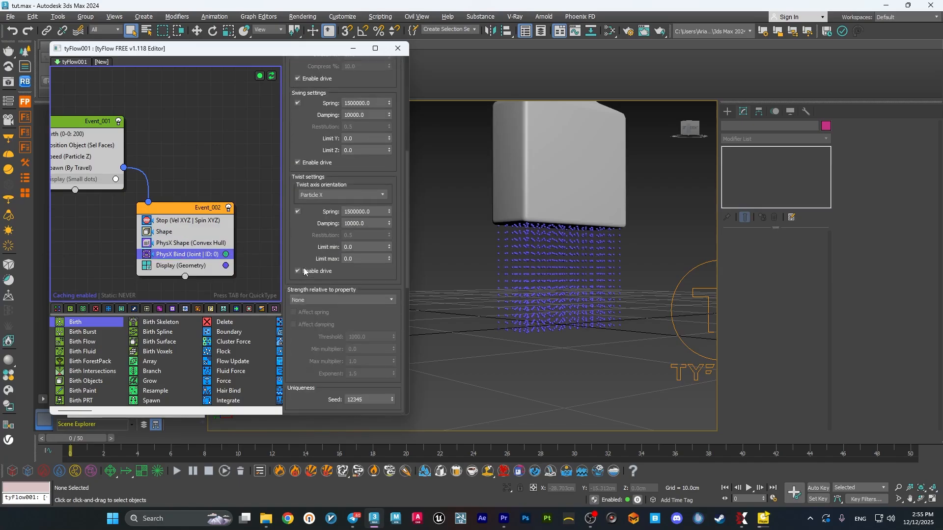
left_click(316, 244)
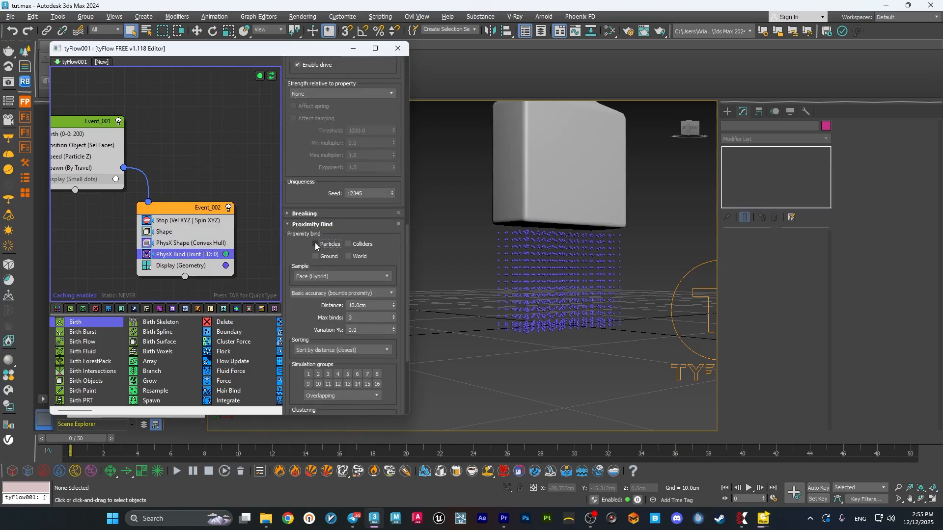
scroll(302, 248, "down", 5)
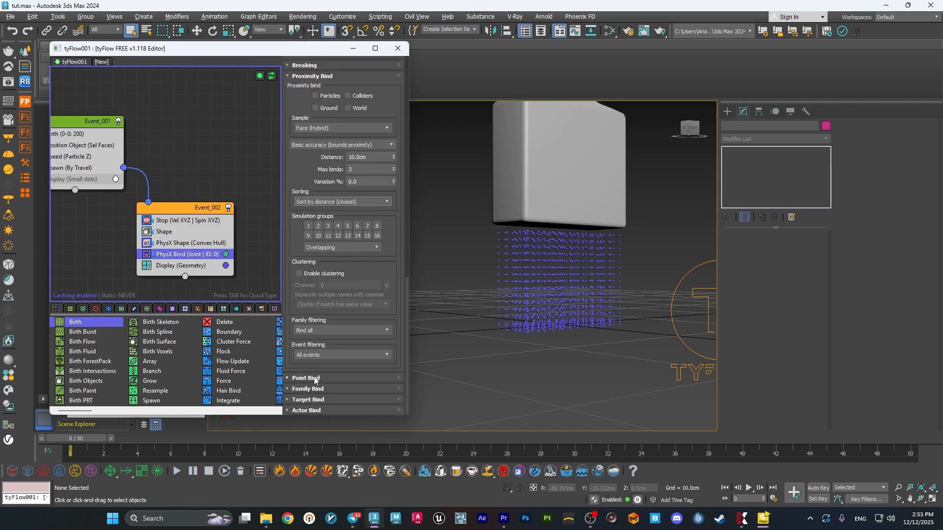
left_click(308, 388)
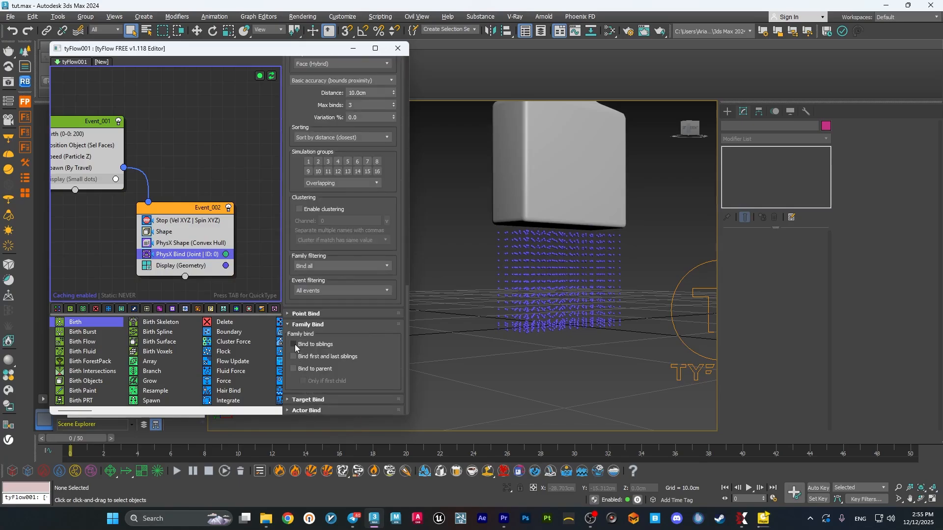
scroll(303, 254, "up", 12)
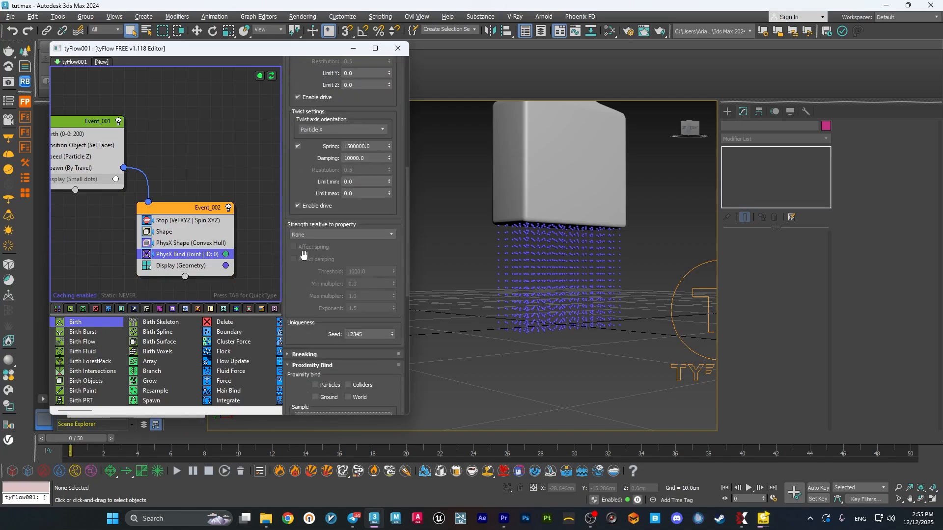
scroll(303, 255, "up", 9)
left_click(294, 134)
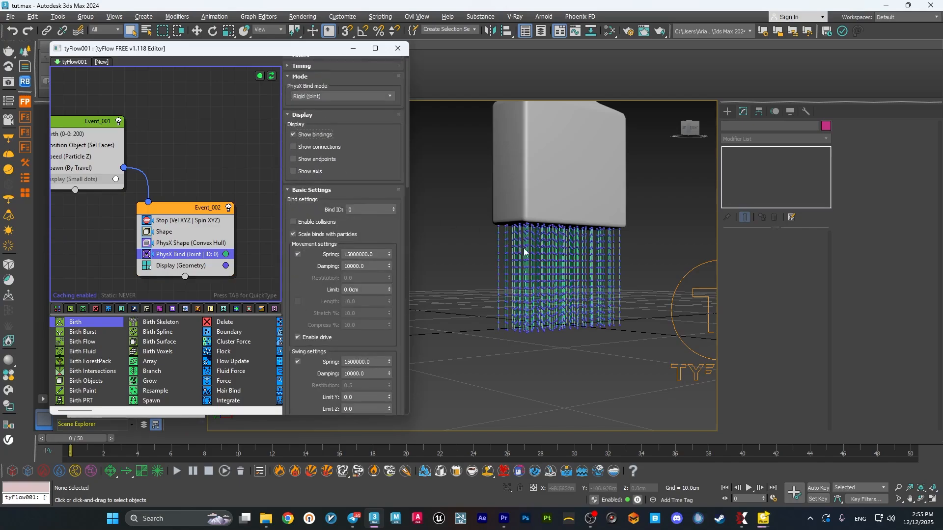
scroll(624, 255, "up", 5)
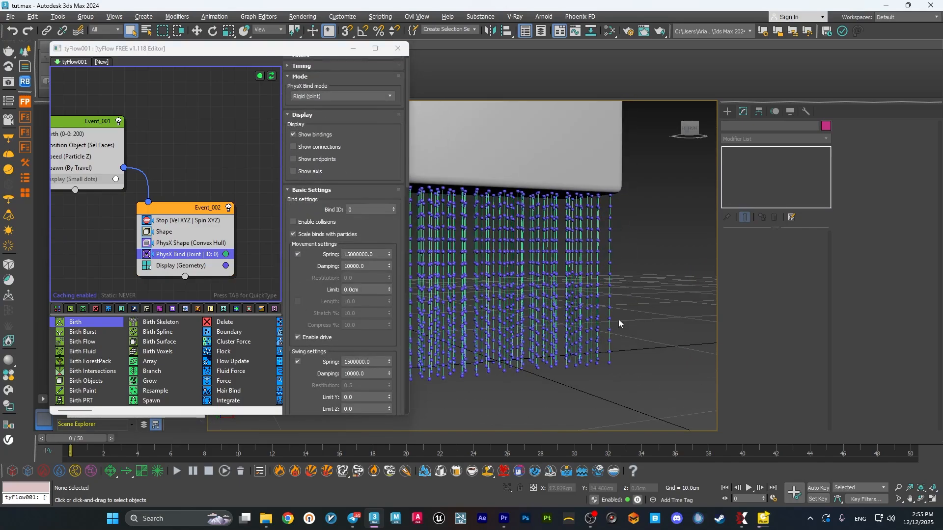
key("Tab")
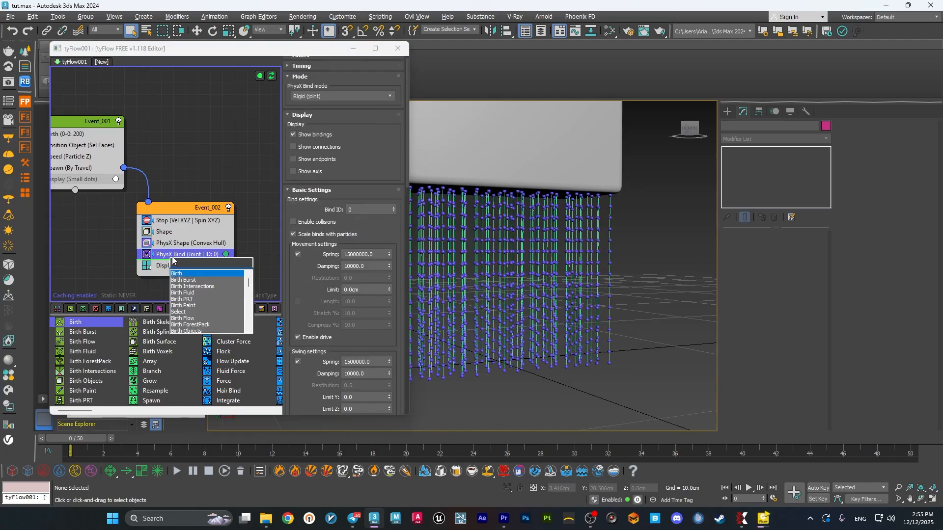
left_click(625, 367)
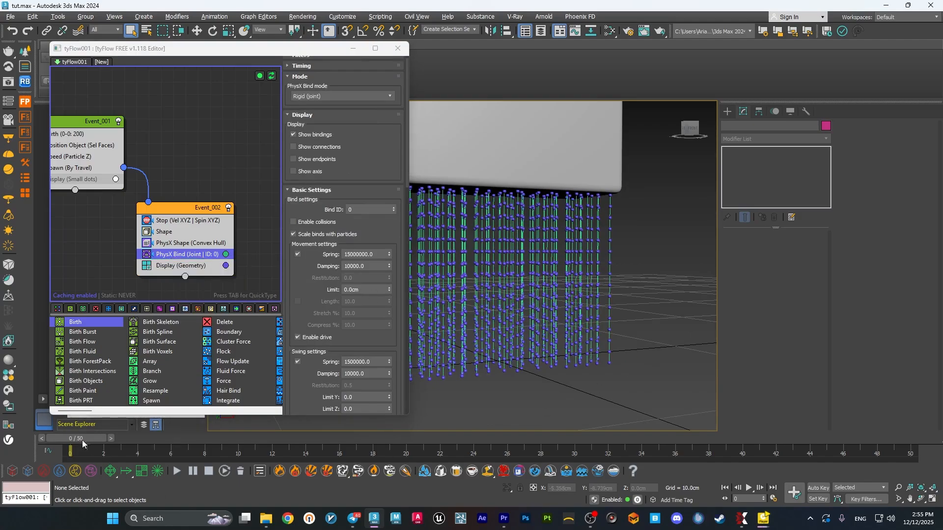
Scrub the first frames of the timeline and select the brush model to examine its animation keys.
left_click_drag(86, 439, 109, 441)
left_click_drag(203, 440, 98, 439)
key("q")
left_click(535, 175)
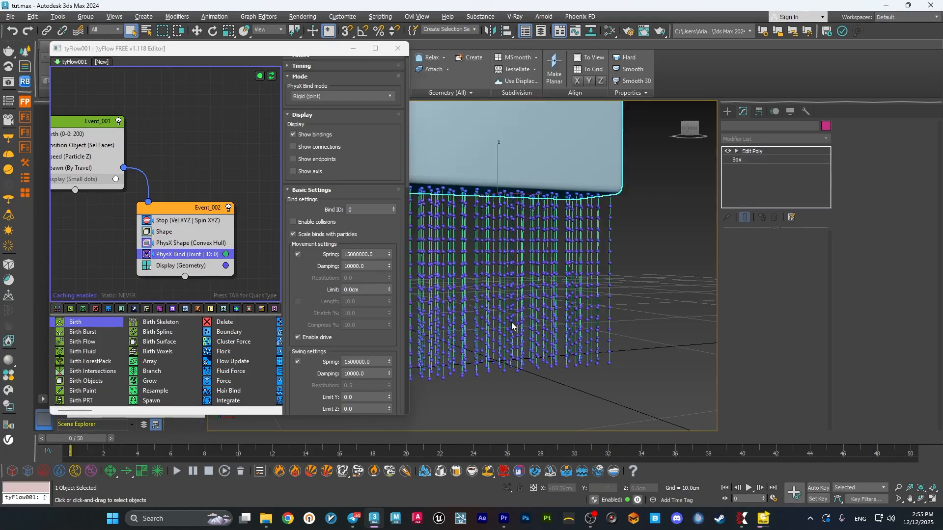
left_click_drag(906, 460, 503, 442)
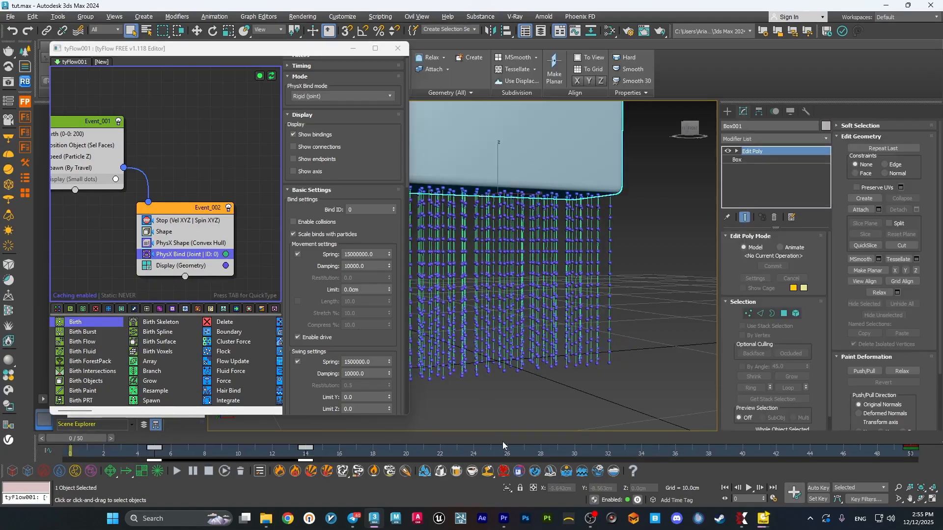
left_click(603, 408)
Turn off the tyFlow simulation and minimize its editor to leave only the brush model in view.
scroll(583, 273, "down", 5)
mouse_move(573, 307)
middle_mouse_down("alt")
mouse_move(597, 299)
mouse_move(606, 338)
middle_mouse_up("alt")
left_click(572, 272)
left_click(353, 49)
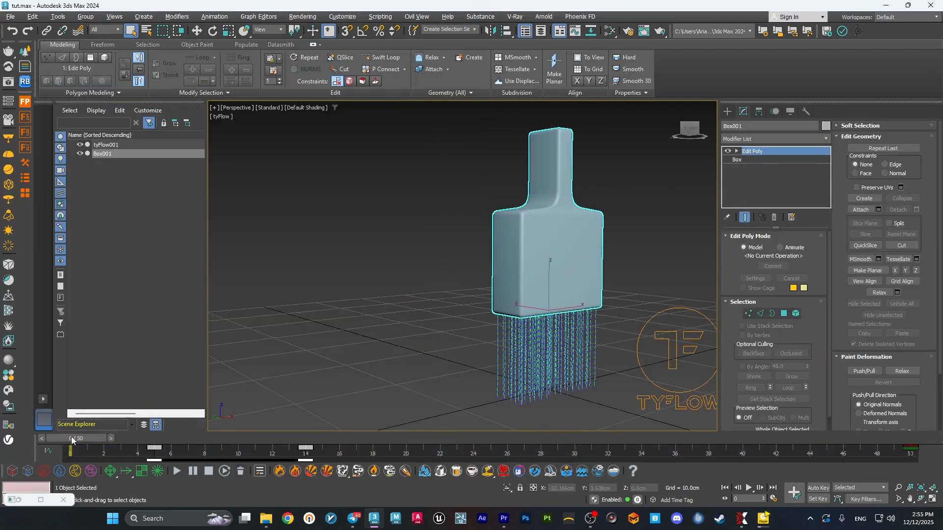
right_click(20, 503)
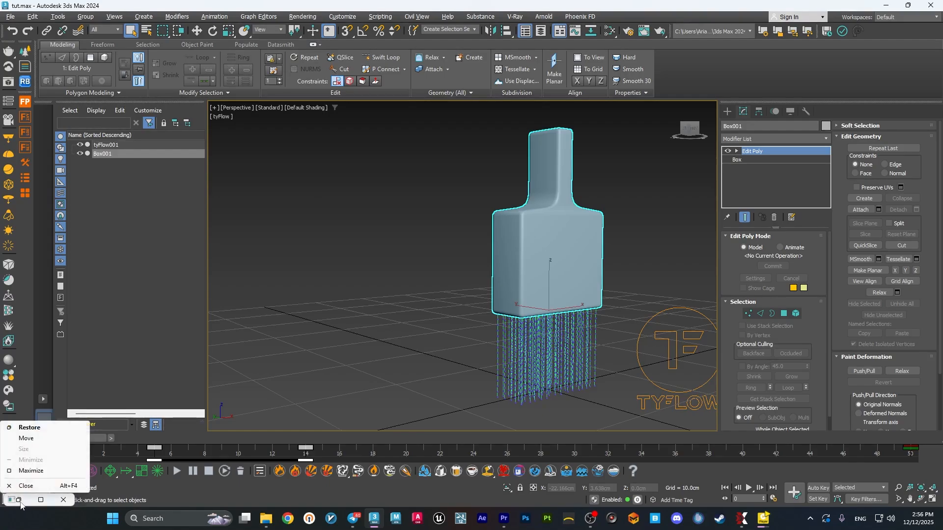
left_click(20, 501)
left_click(352, 48)
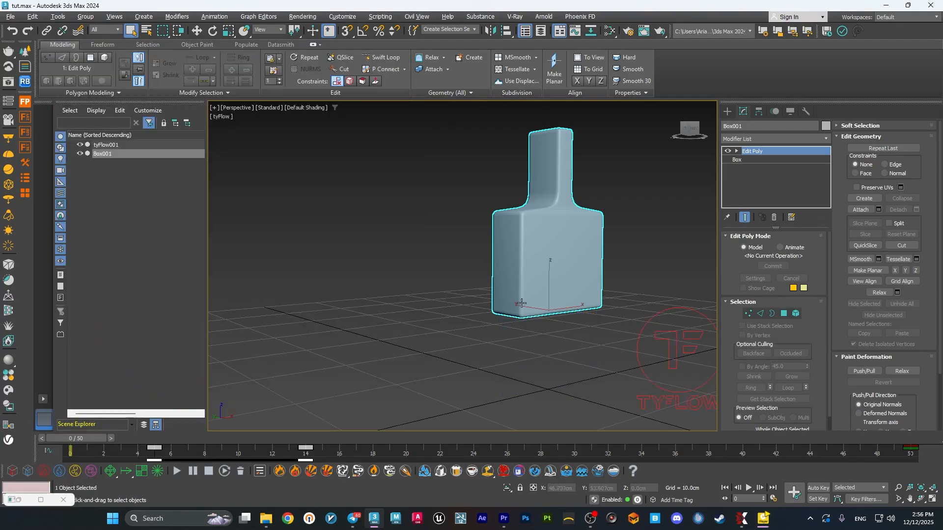
Play the brush animation, view it from another angle, stop playback and return to frame 0.
left_click(749, 488)
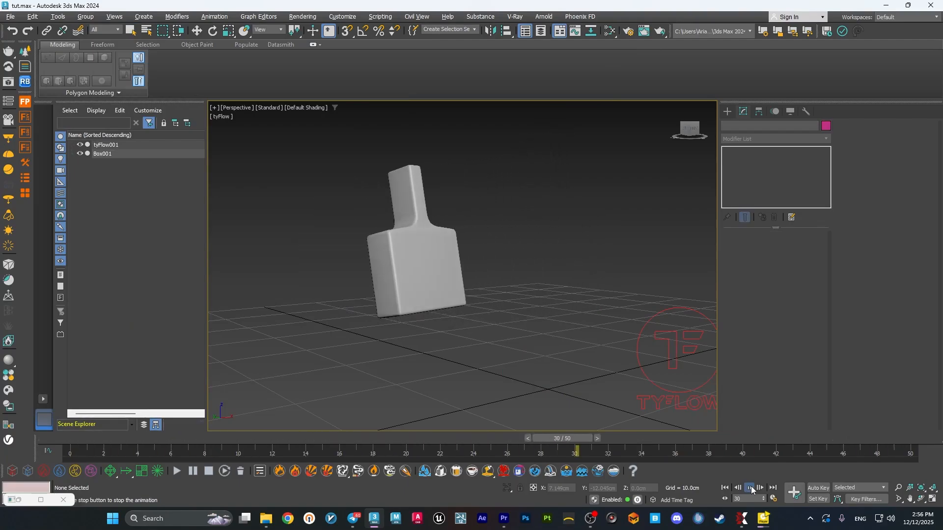
mouse_move(517, 349)
middle_mouse_down("alt")
mouse_move(495, 372)
mouse_move(520, 348)
middle_mouse_up("alt")
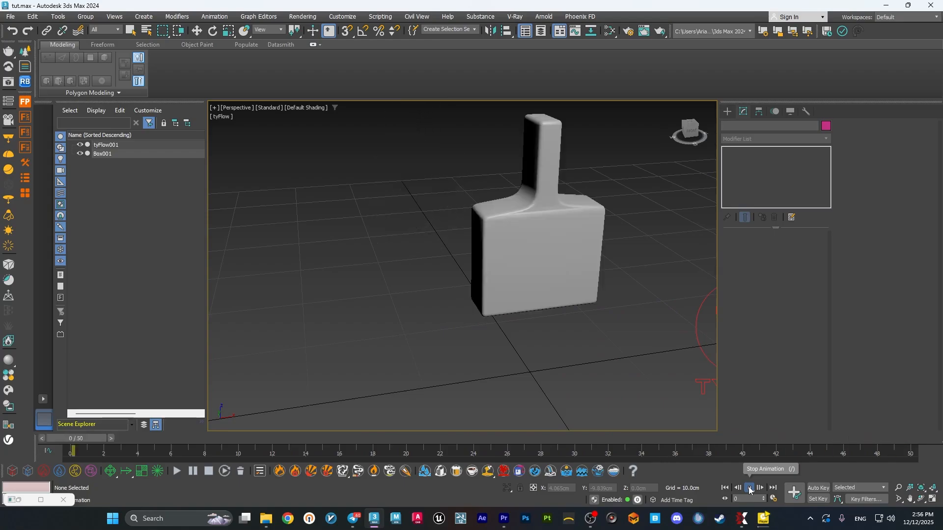
left_click(750, 487)
left_click(725, 488)
middle_click_drag(588, 390, 555, 365)
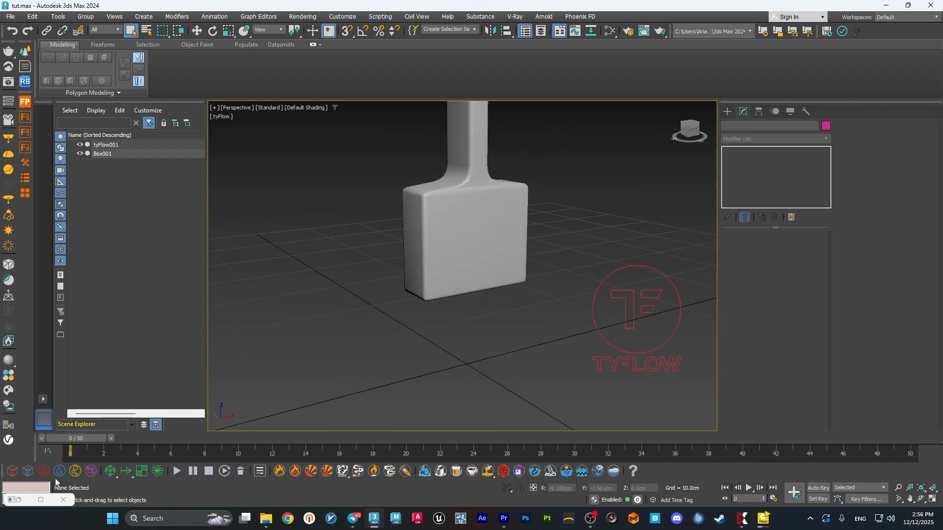
Restore the tyFlow editor and turn the simulation back on.
left_click(18, 500)
middle_click_drag(504, 346, 582, 311, "alt")
left_click(260, 76)
scroll(566, 314, "up", 3)
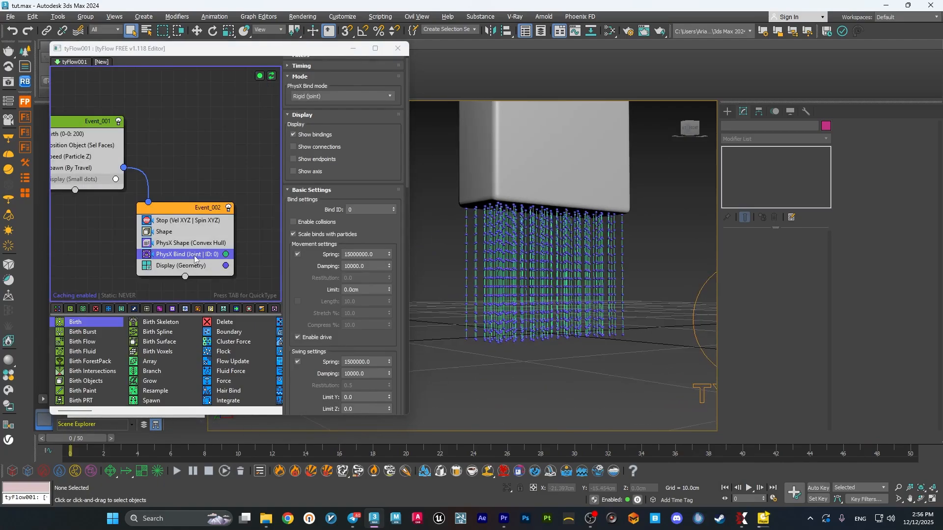
Add a Surface Test operator below PhysX Bind in the second event and add the brush Box001 to its objects.
scroll(543, 206, "up", 4)
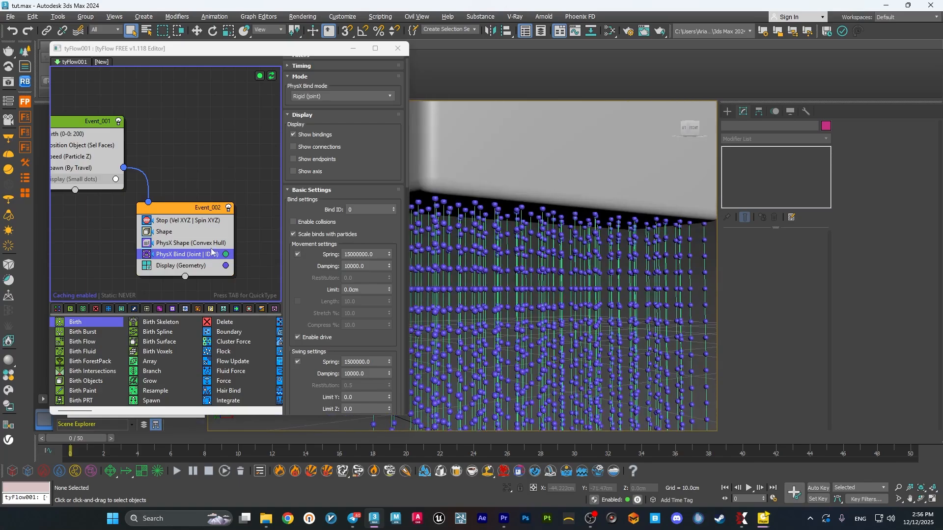
key("Tab")
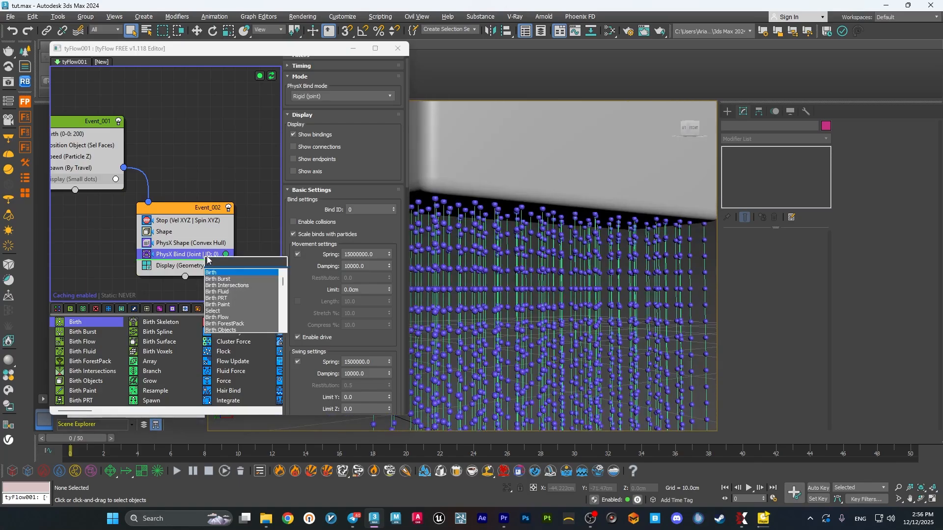
type("surfa")
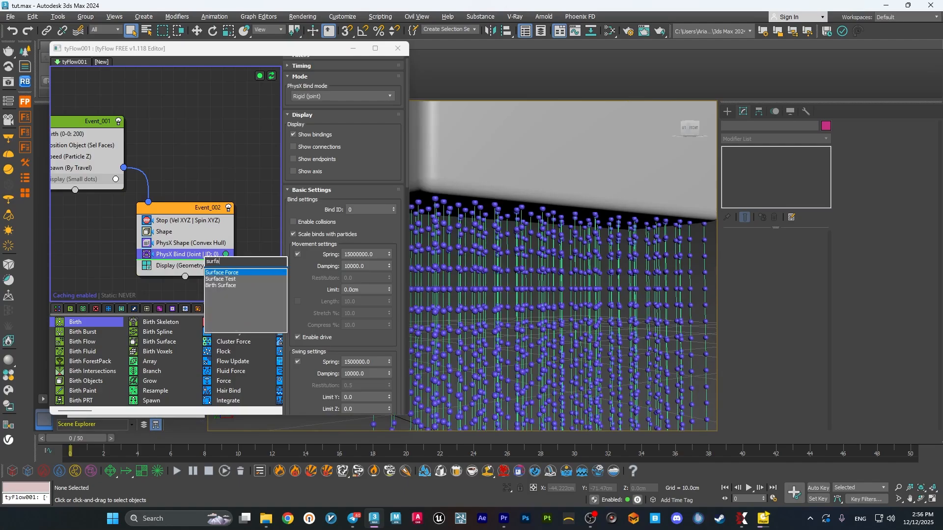
key("Up")
key("Return")
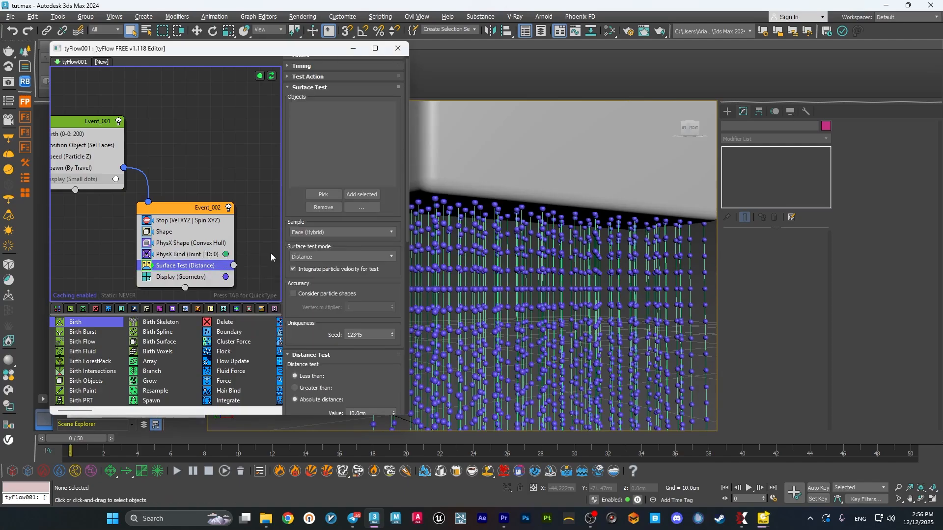
left_click(434, 153)
left_click(361, 195)
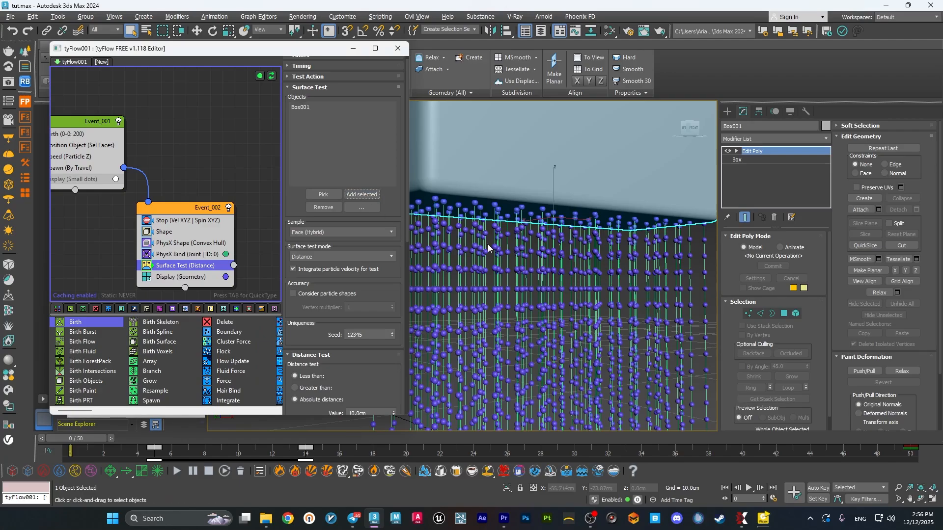
Connect the Surface Test output to a new Display event and set that event's display color to red.
middle_click_drag(230, 259, 197, 198)
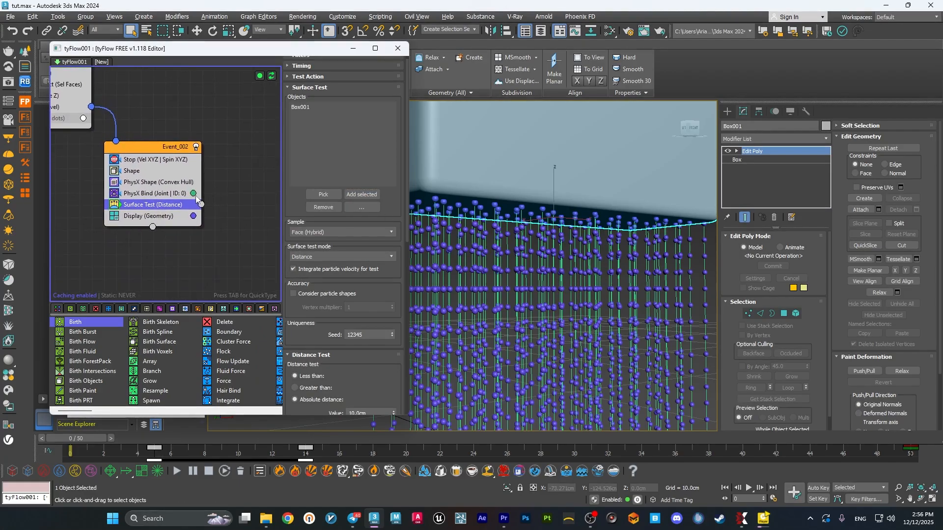
left_click_drag(202, 208, 222, 253)
middle_click_drag(248, 198, 217, 189)
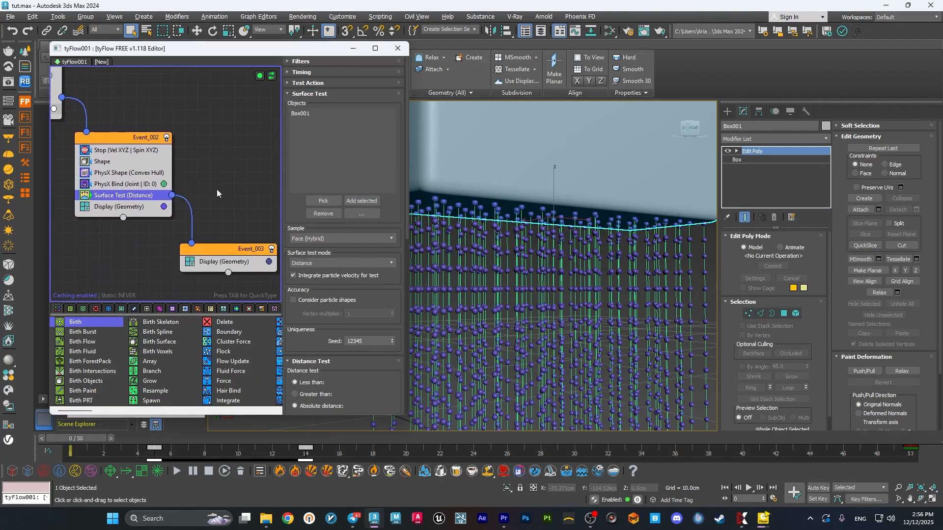
left_click(268, 261)
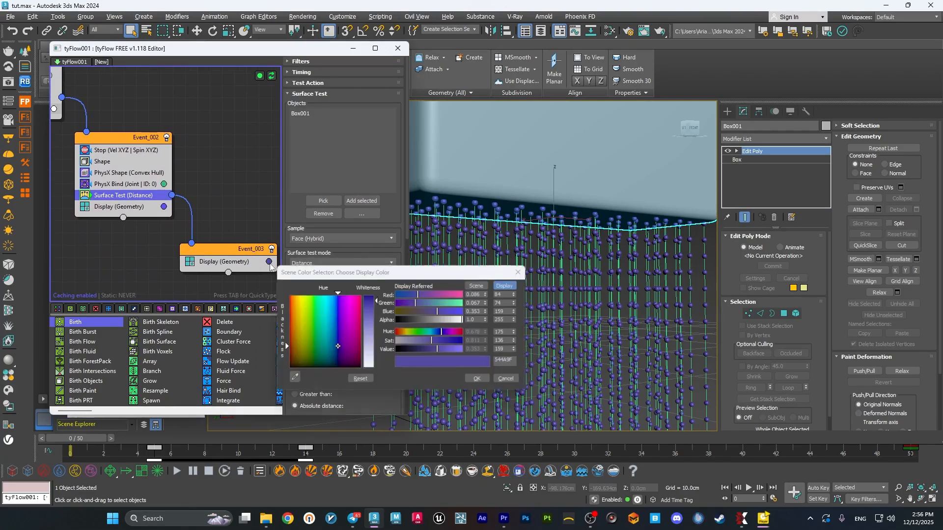
left_click(480, 381)
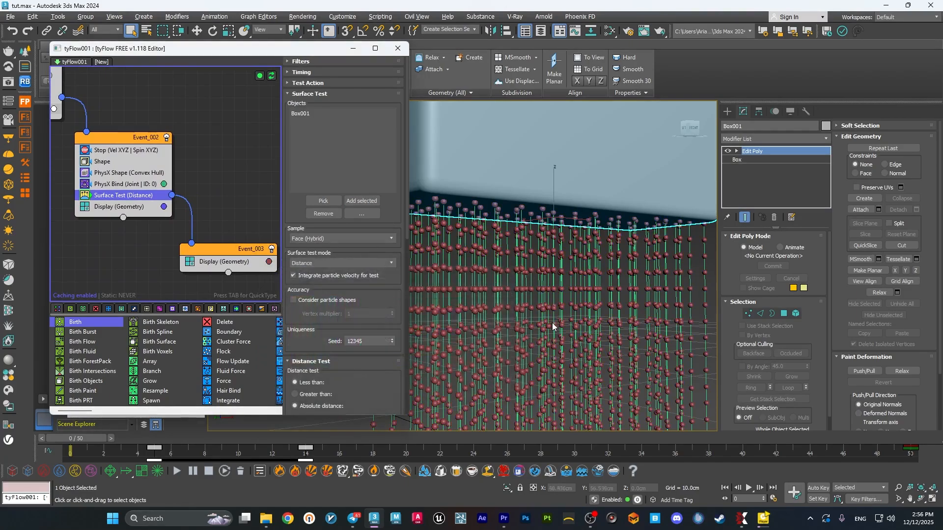
scroll(557, 217, "down", 5)
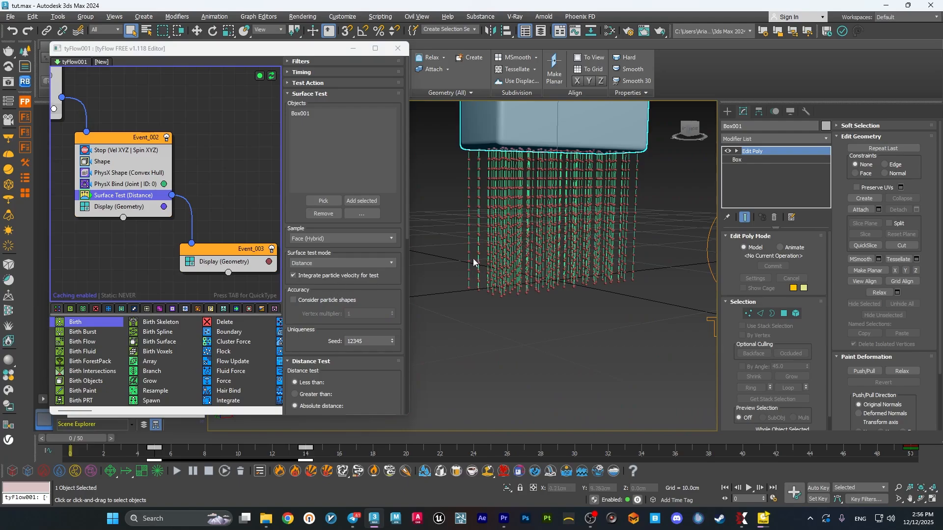
Set the Surface Test operator's timing to On event entry.
left_click(302, 72)
left_click(317, 85)
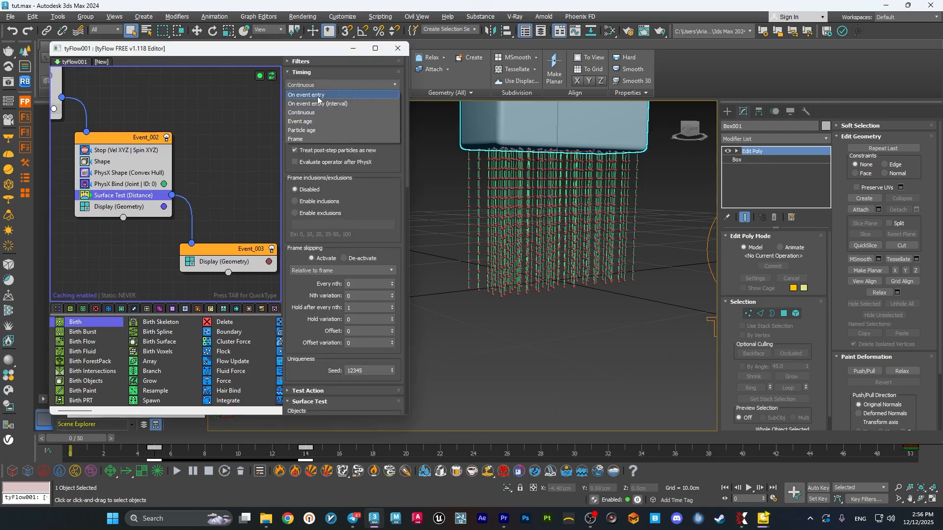
left_click(318, 95)
left_click(301, 73)
Set the Surface Test's absolute distance value to 0.2 cm and inspect the top row of bristle particles.
scroll(550, 147, "up", 5)
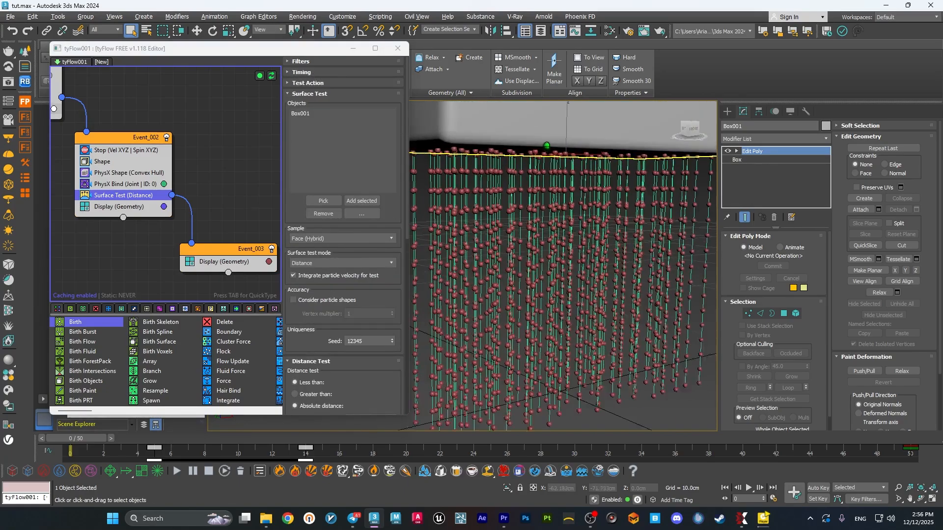
middle_click_drag(547, 146, 549, 165, "alt")
left_click(637, 421)
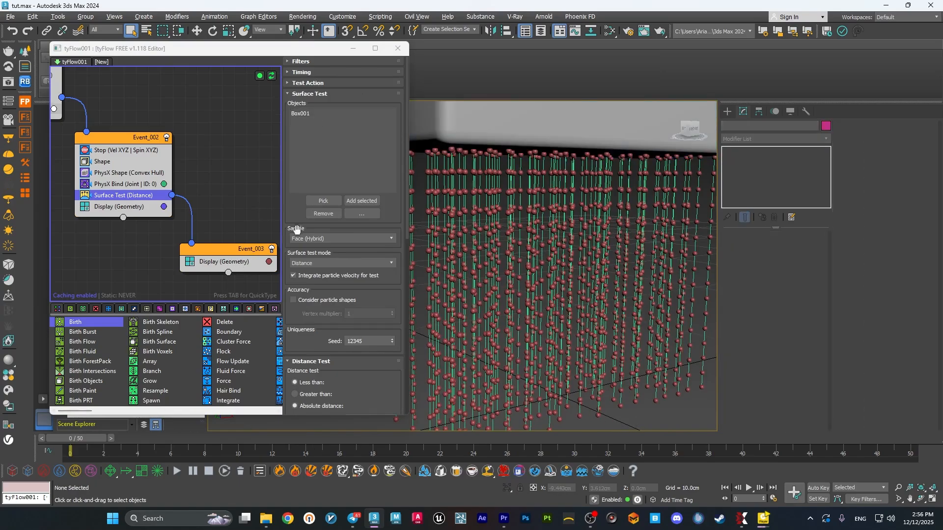
scroll(305, 226, "down", 5)
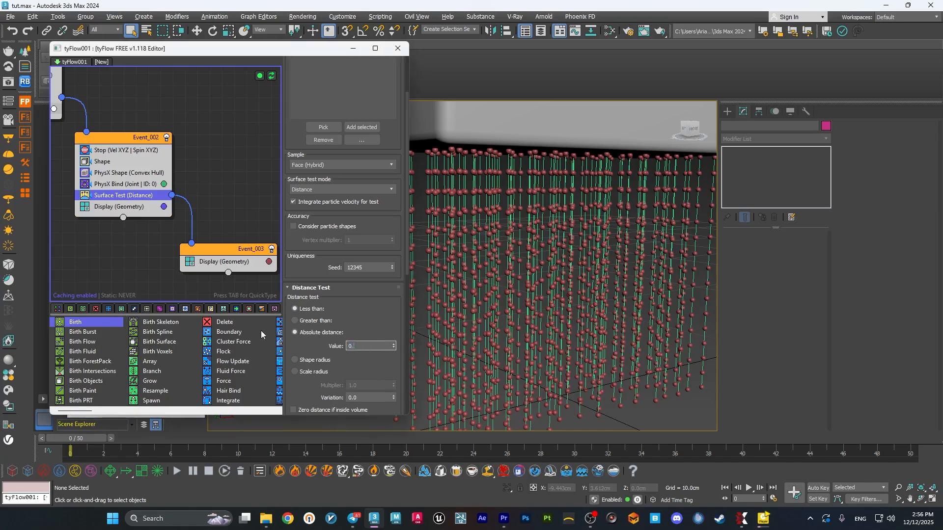
key("Return")
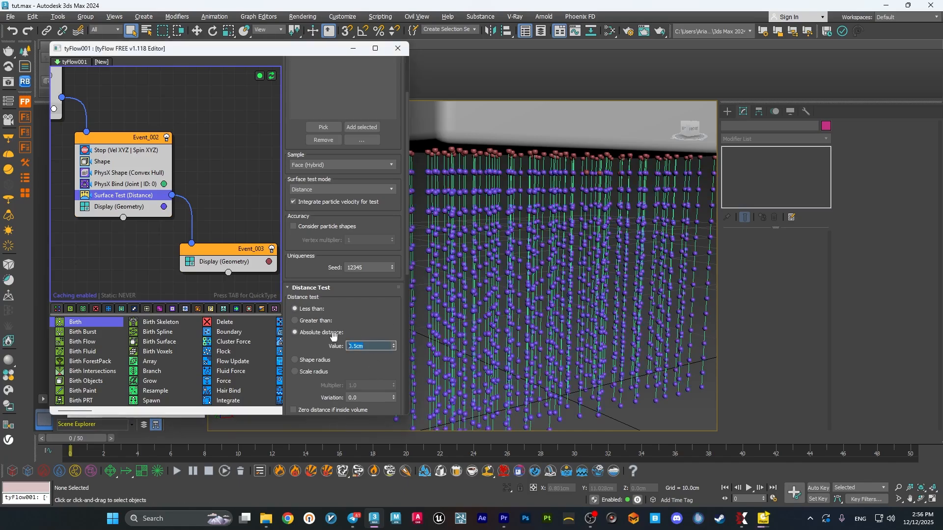
type("0")
scroll(621, 219, "down", 3)
middle_click_drag(621, 219, 560, 253, "alt")
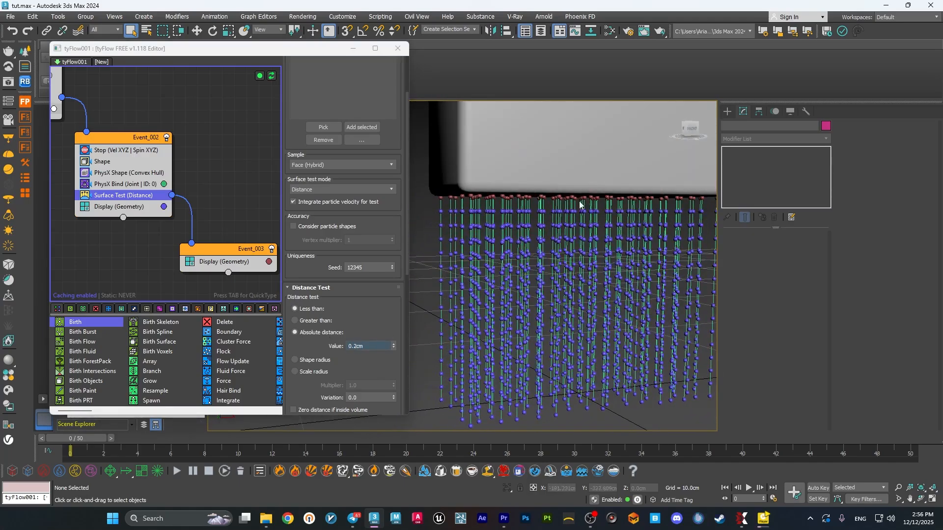
Add a PhysX Switch operator above Display in the third event and set it to Kinematic.
left_click(250, 261)
key("Tab")
type("phyx")
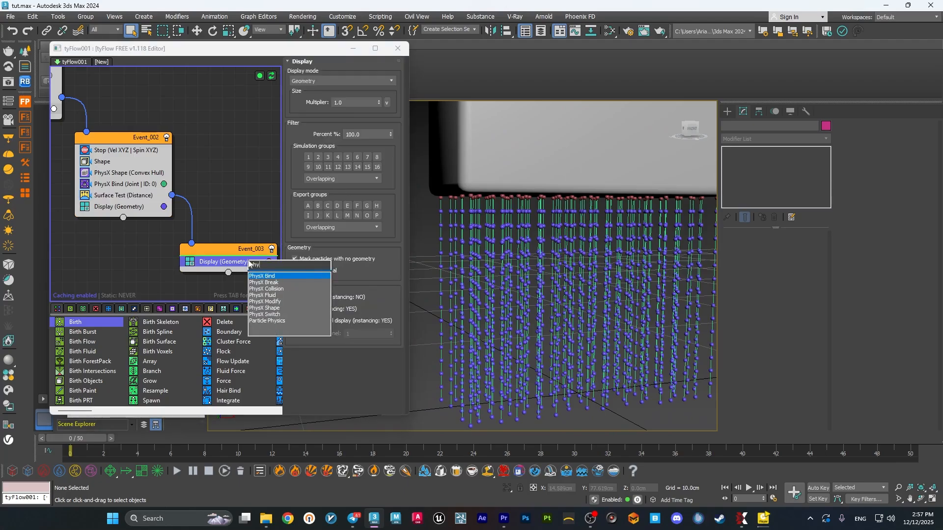
key("BackSpace")
left_click(265, 314)
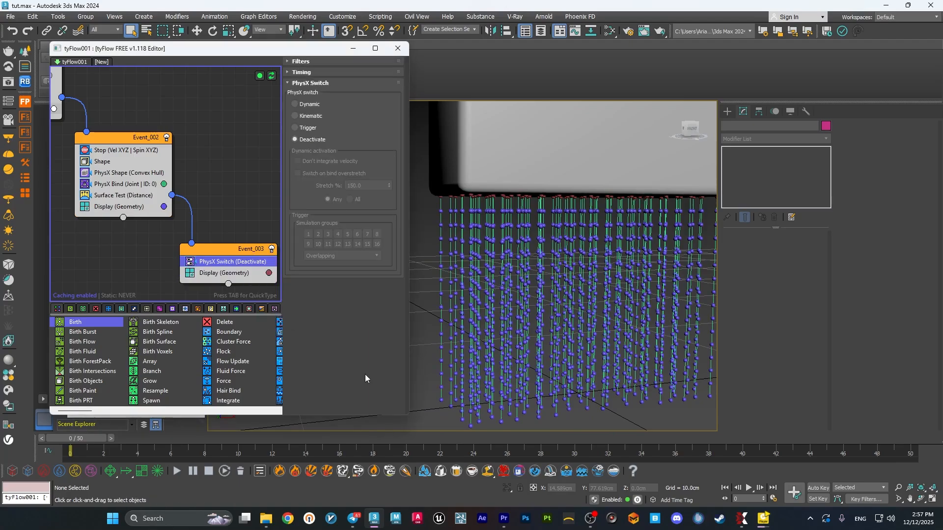
mouse_move(83, 441)
left_mouse_down()
mouse_move(200, 438)
mouse_move(81, 438)
left_mouse_up()
left_click(193, 262)
left_click(303, 117)
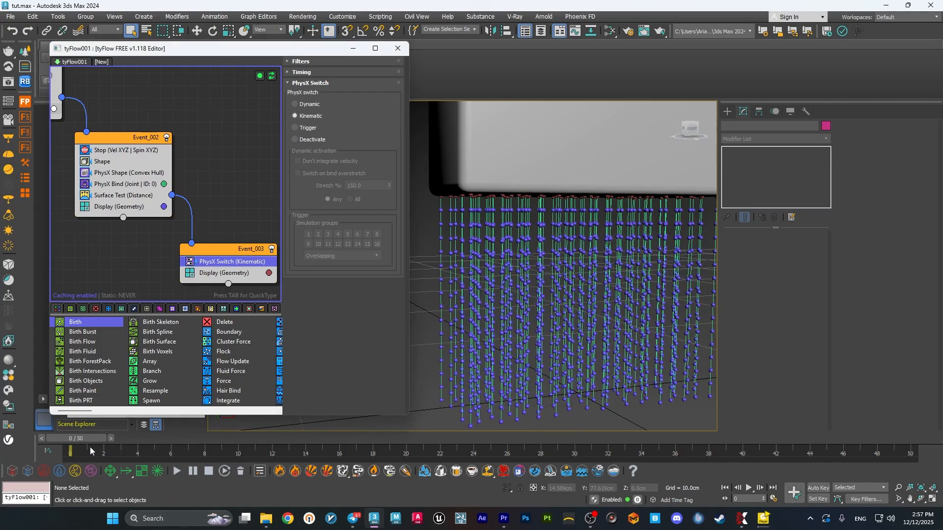
Hide the brush Box001, scrub the first frames to check the top row of bristle particles, and show the brush again.
left_click_drag(106, 438, 126, 435)
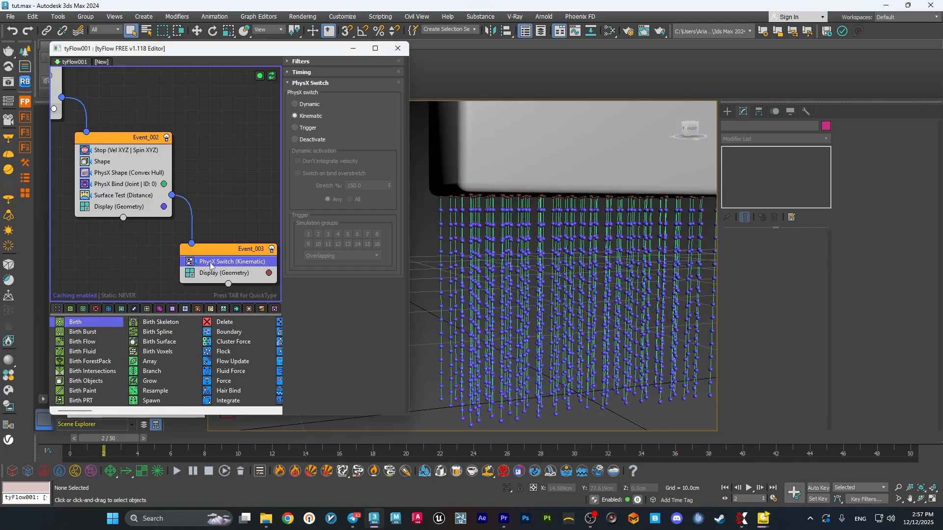
left_click(530, 152)
mouse_move(305, 54)
left_mouse_down()
mouse_move(408, 61)
mouse_move(308, 59)
left_mouse_up()
left_click(80, 152)
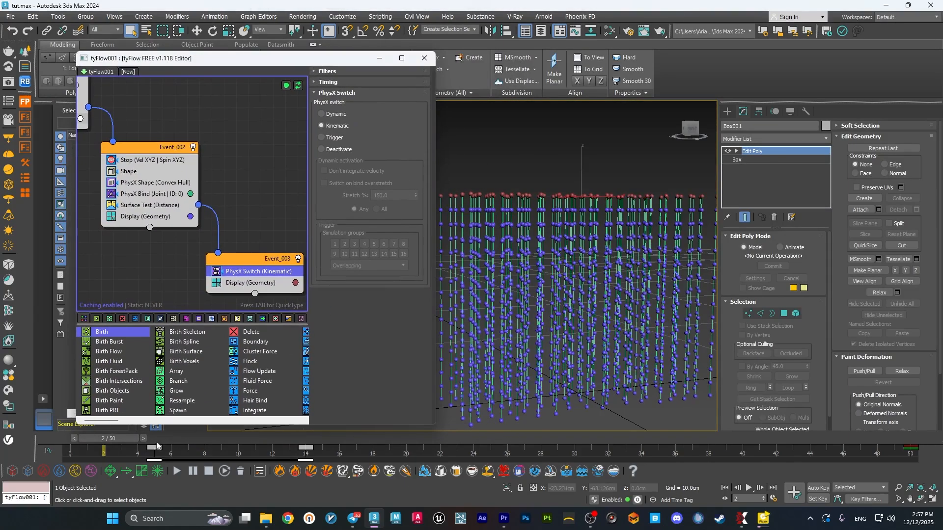
left_click_drag(126, 441, 73, 436)
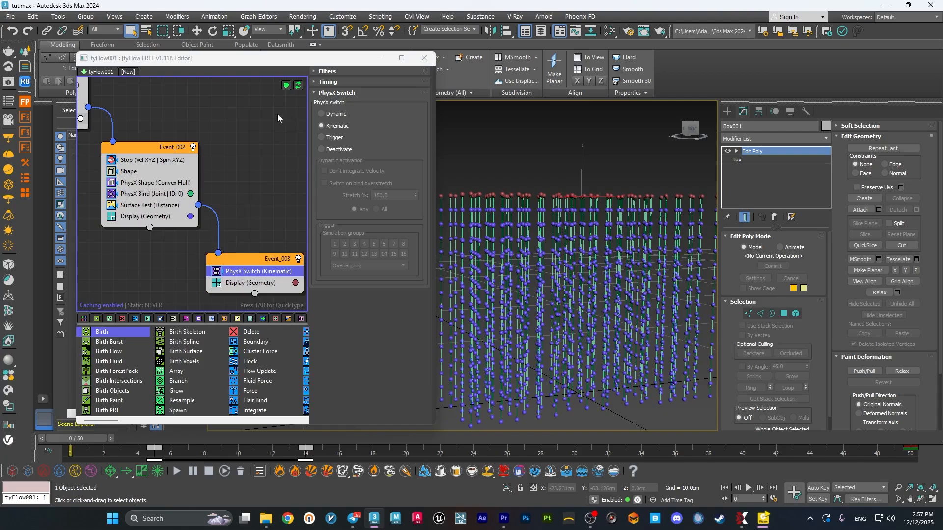
left_click_drag(140, 58, 163, 67)
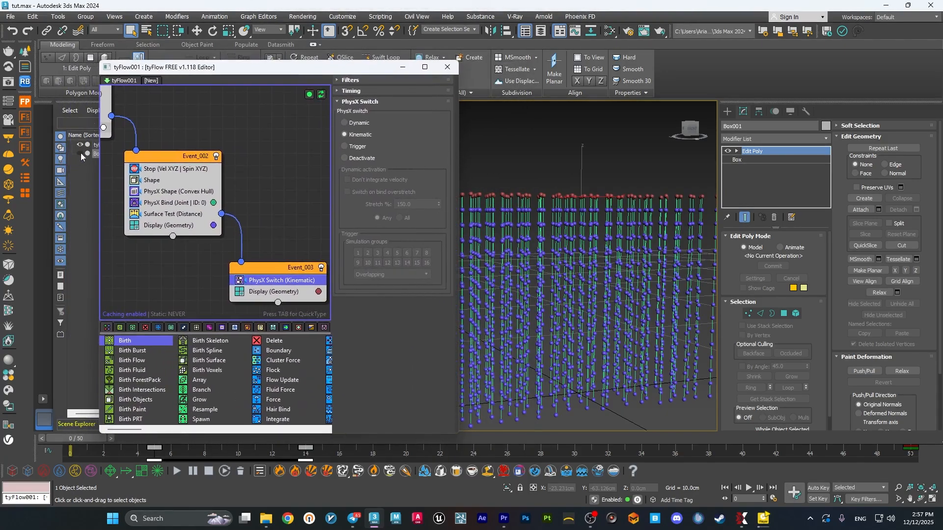
left_click(81, 153)
Add an Object Bind operator below PhysX Switch in the third event, add Box001 to its objects, and use Lock to surface.
left_click_drag(247, 70, 202, 70)
key("Tab")
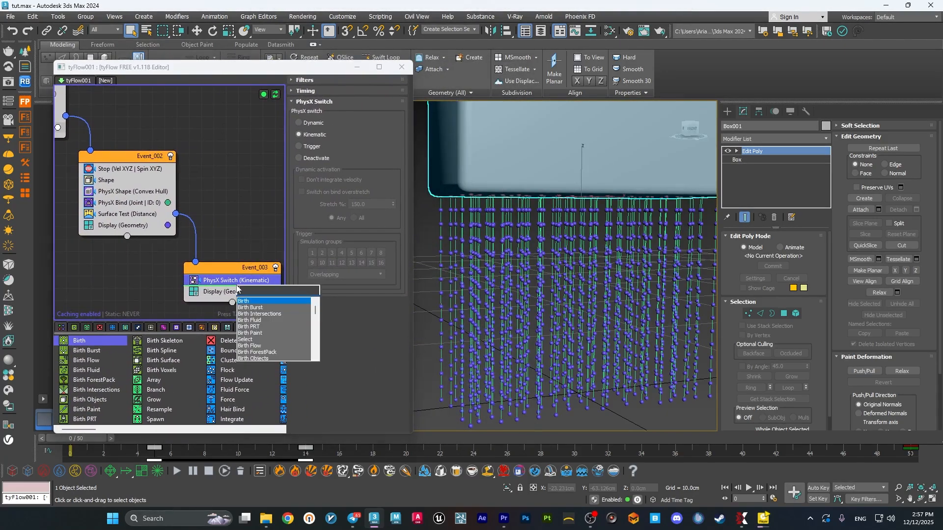
type("obj")
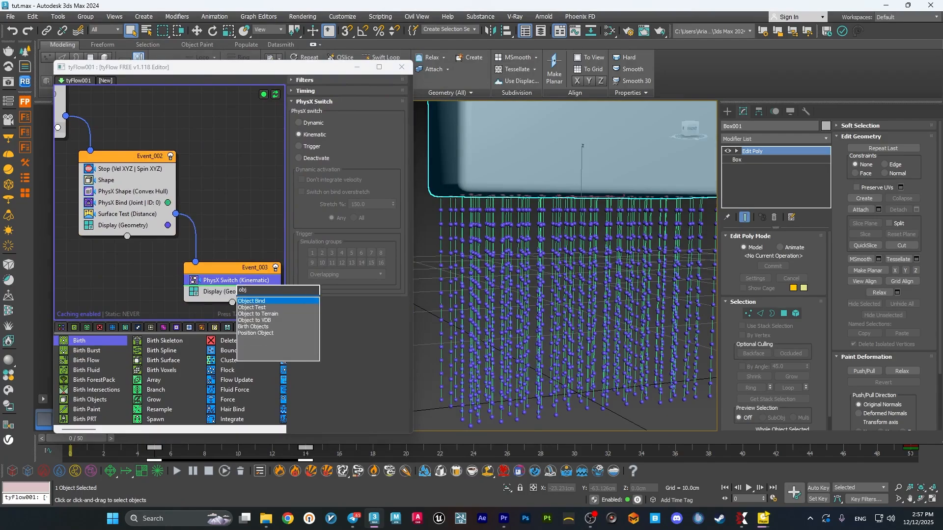
key("Return")
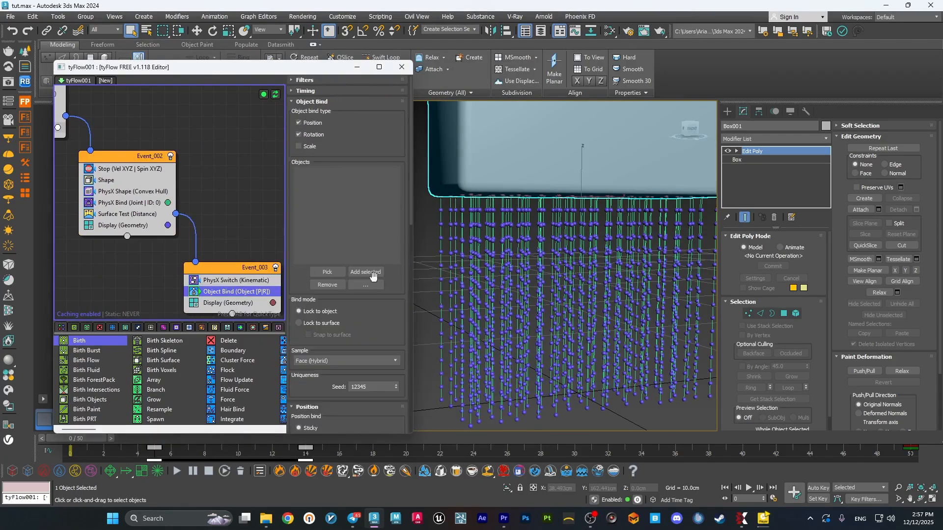
left_click(374, 272)
left_click(307, 323)
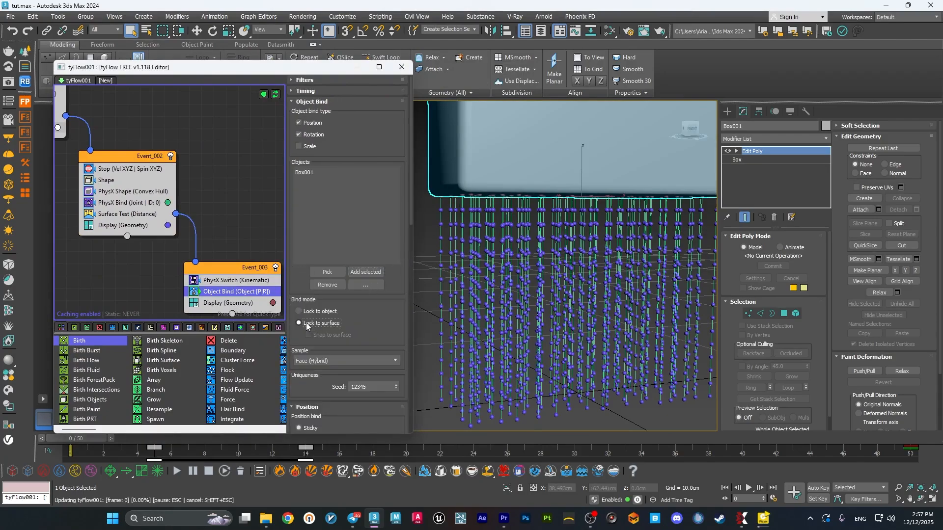
Minimize the tyFlow editor and check the bristles' attachment to the brush in the first frames and at frame 50.
left_click(357, 68)
left_click(385, 319)
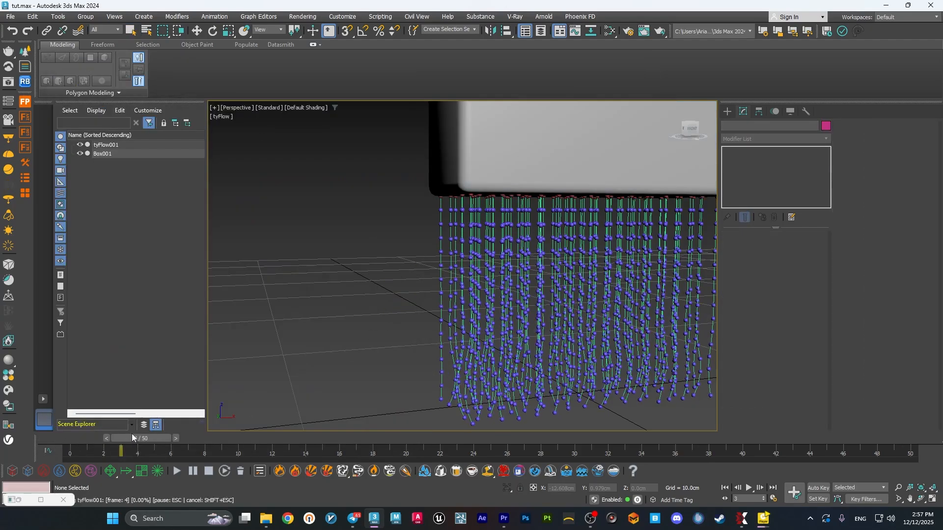
left_click_drag(131, 436, 73, 438)
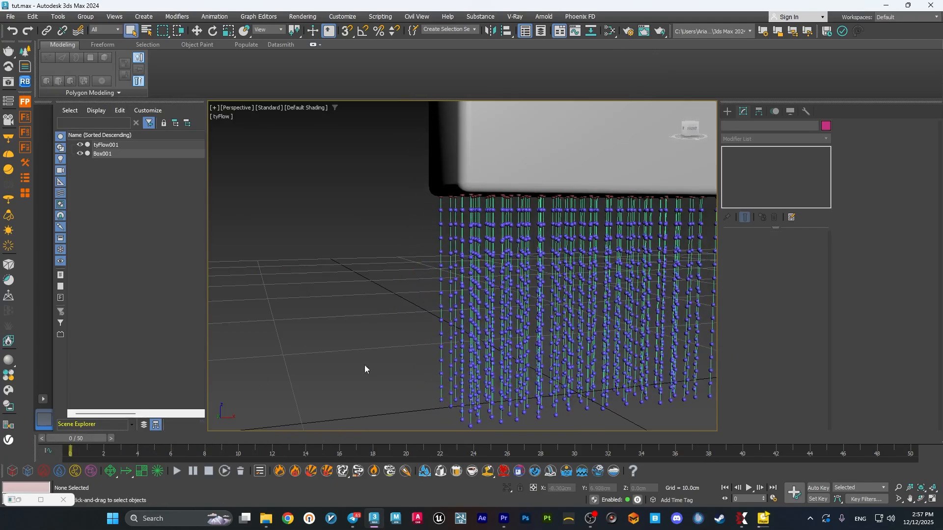
middle_click_drag(365, 365, 370, 310)
scroll(451, 325, "down", 4)
middle_click_drag(452, 325, 488, 412, "alt")
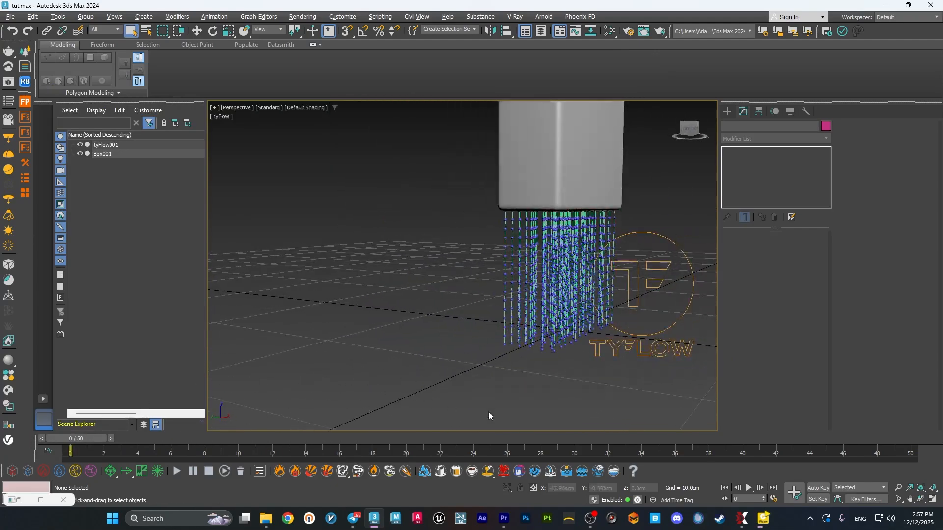
left_click(914, 441)
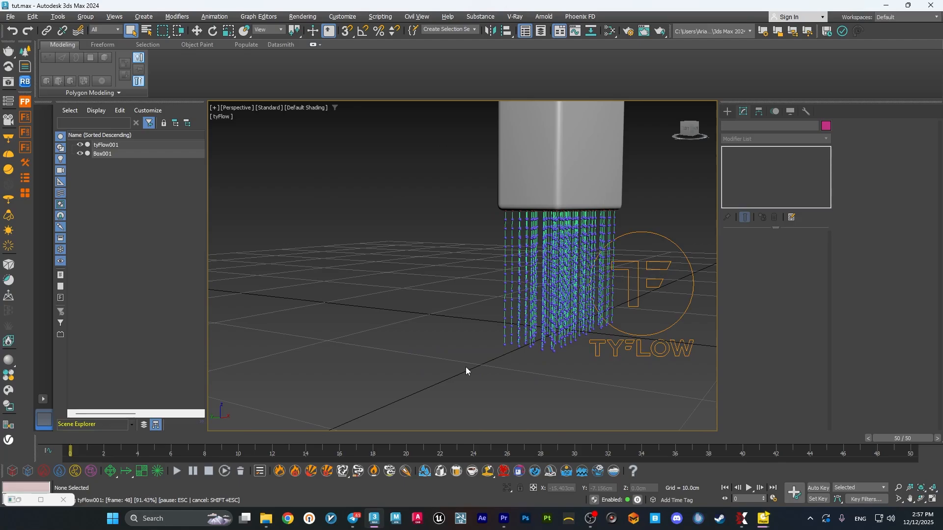
middle_click_drag(466, 360, 606, 346)
scroll(515, 345, "down", 2)
middle_click_drag(514, 346, 461, 351, "alt")
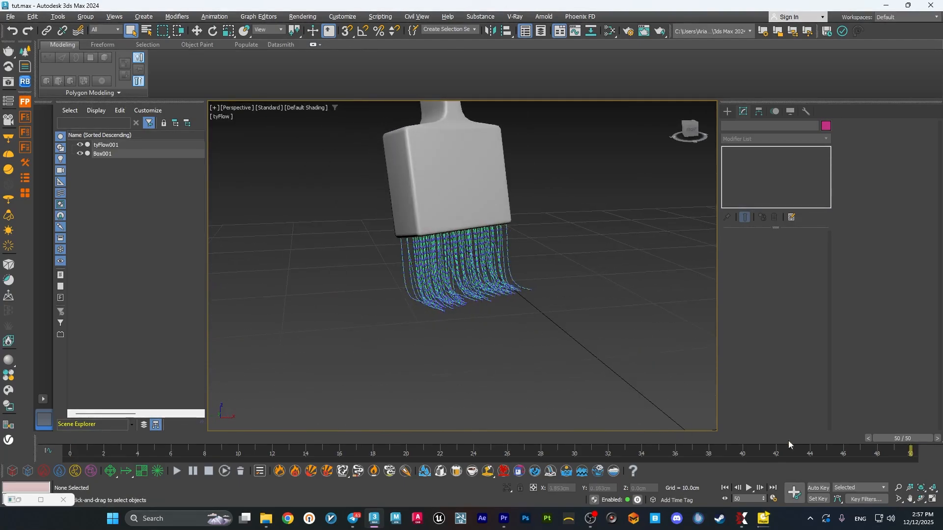
Return to frame 0 and examine the bristle strands under the brush up close.
left_click_drag(905, 439, 66, 433)
middle_click_drag(605, 350, 553, 296)
middle_click_drag(613, 275, 506, 314)
scroll(547, 295, "up", 4)
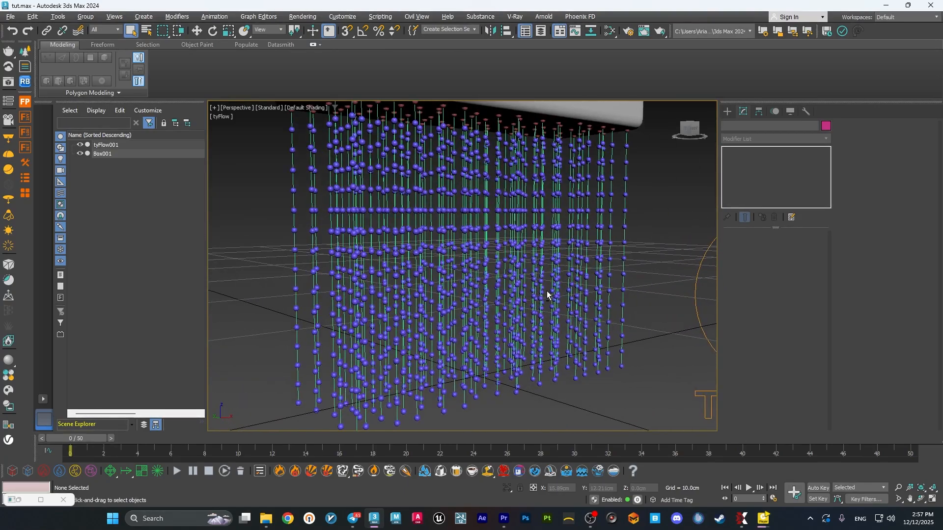
scroll(546, 295, "down", 5)
mouse_move(93, 439)
left_mouse_down()
mouse_move(497, 433)
mouse_move(819, 454)
mouse_move(54, 434)
left_mouse_up()
Restore the tyFlow editor and add a second PhysX Bind operator below the existing one in the second event.
left_click(19, 501)
middle_click_drag(234, 246, 220, 197)
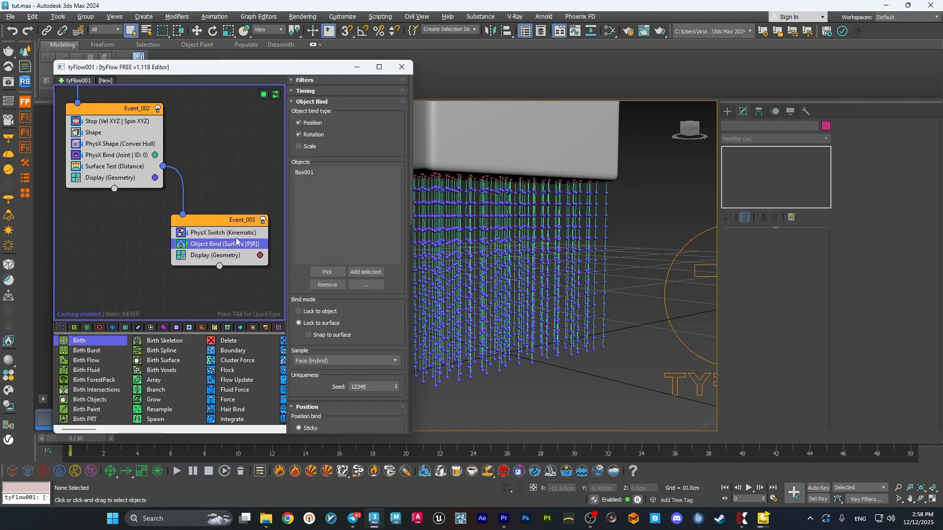
middle_click_drag(205, 217, 240, 248)
left_click(162, 190)
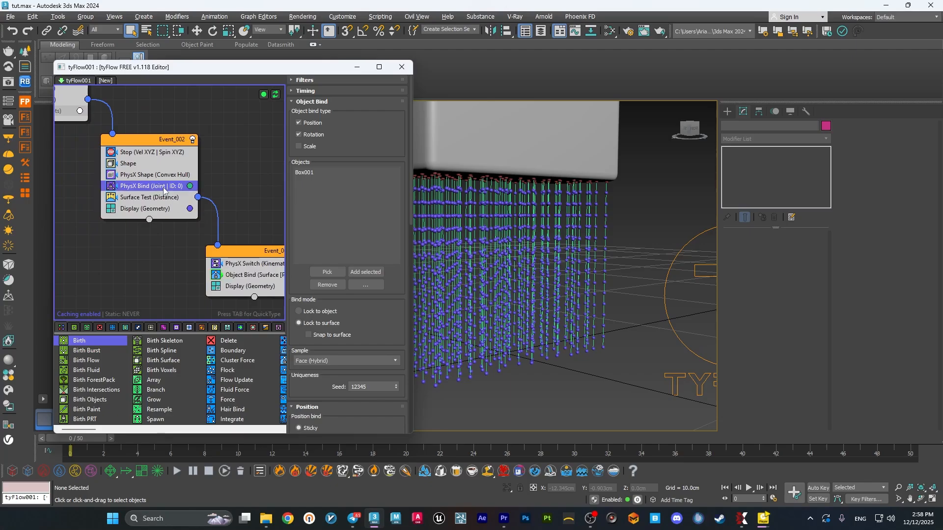
key("Tab")
type("phy")
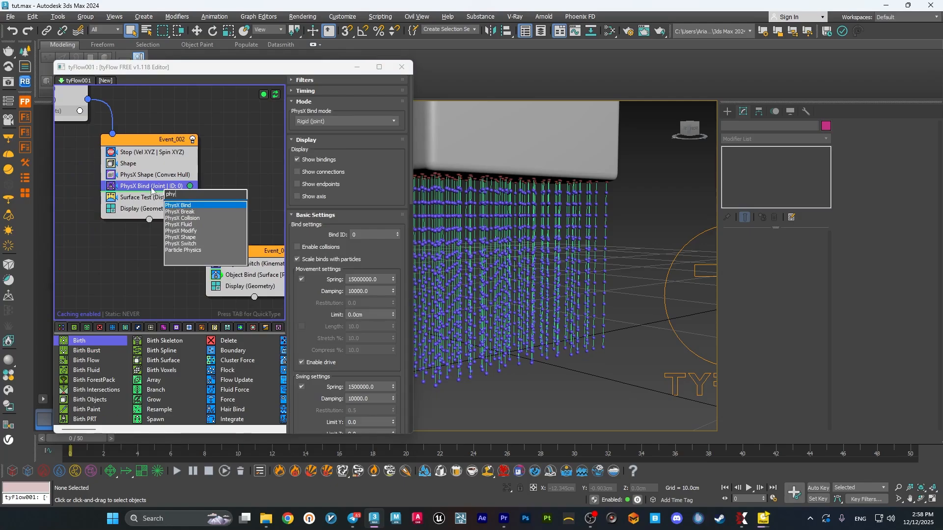
left_click(192, 206)
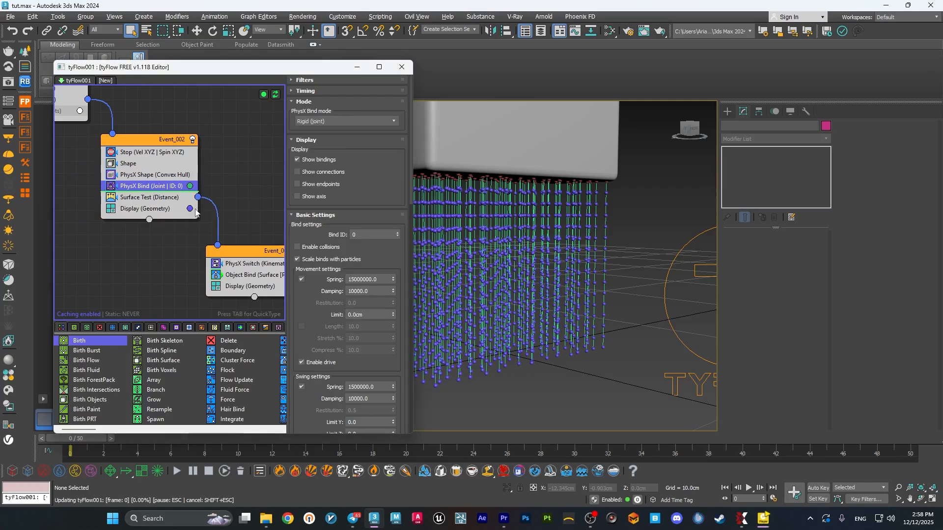
left_click(196, 212)
Try a Max binds value of 1 in the second PhysX Bind's Proximity Bind settings.
middle_click_drag(227, 210, 208, 186)
scroll(308, 320, "down", 15)
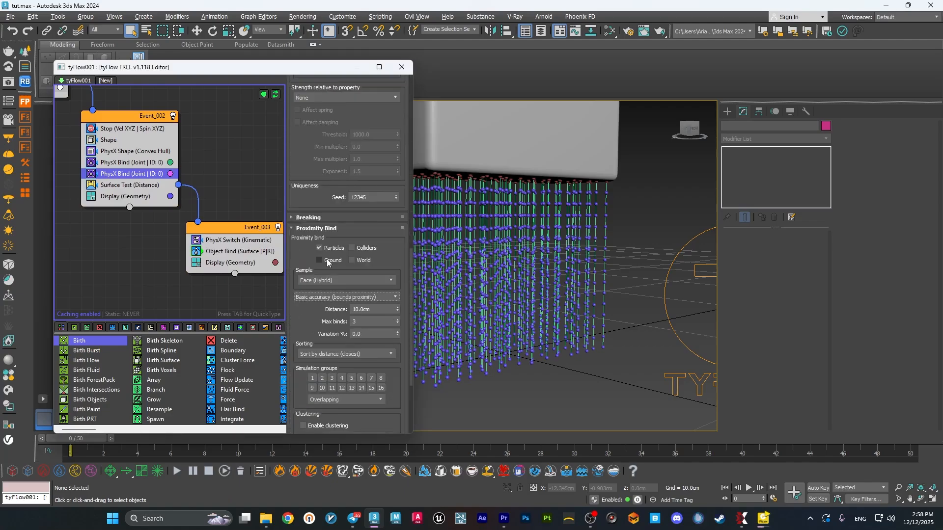
left_click(365, 322)
key("BackSpace")
type("1")
key("Return")
scroll(304, 314, "up", 15)
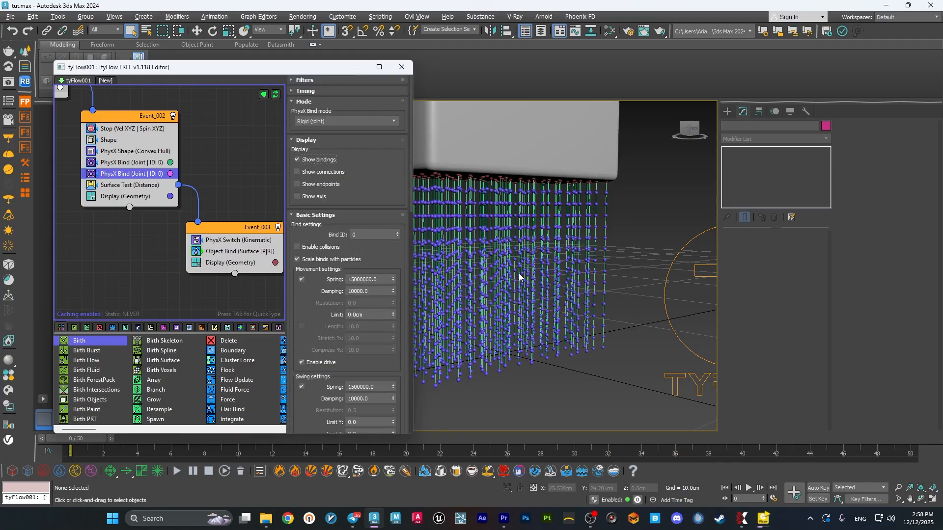
Set the second PhysX Bind's proximity Max binds to 2 and inspect the links between neighbouring strands.
scroll(291, 172, "down", 15)
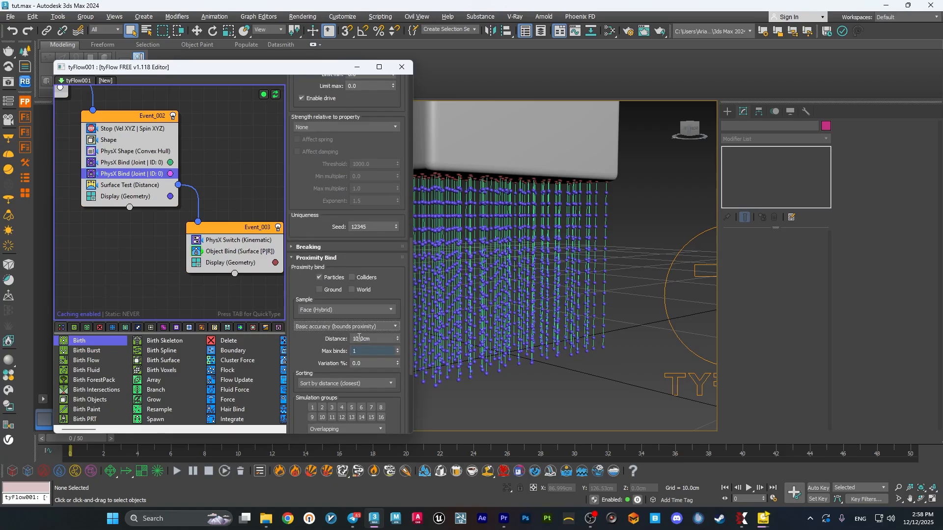
type("2")
key("Return")
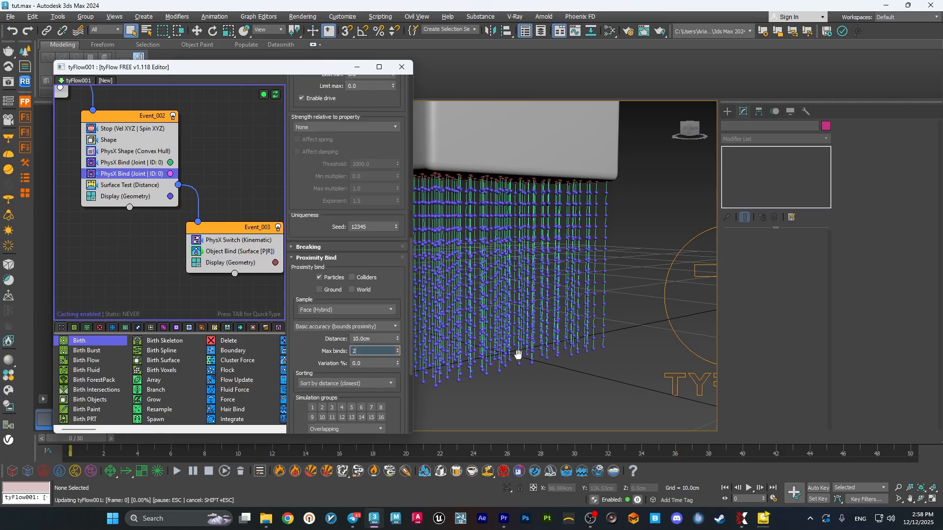
middle_click_drag(526, 352, 599, 307, "alt")
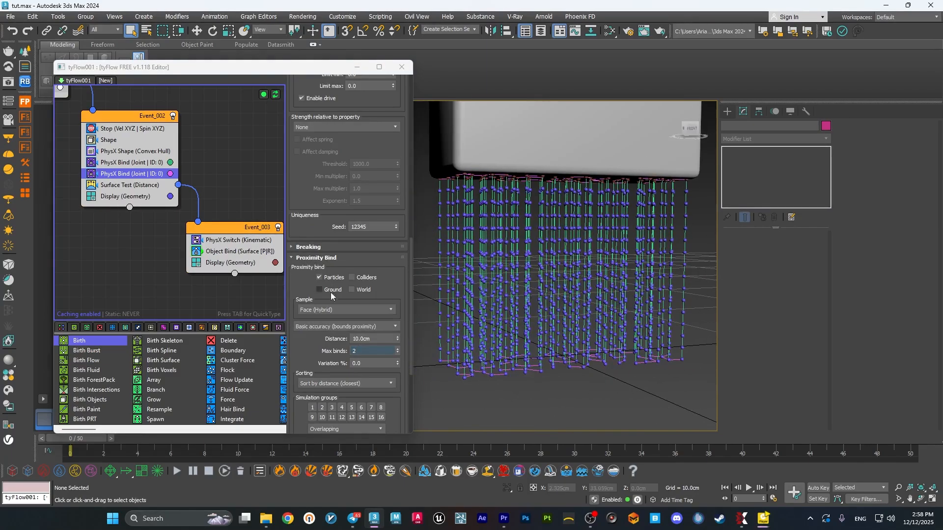
scroll(331, 295, "up", 15)
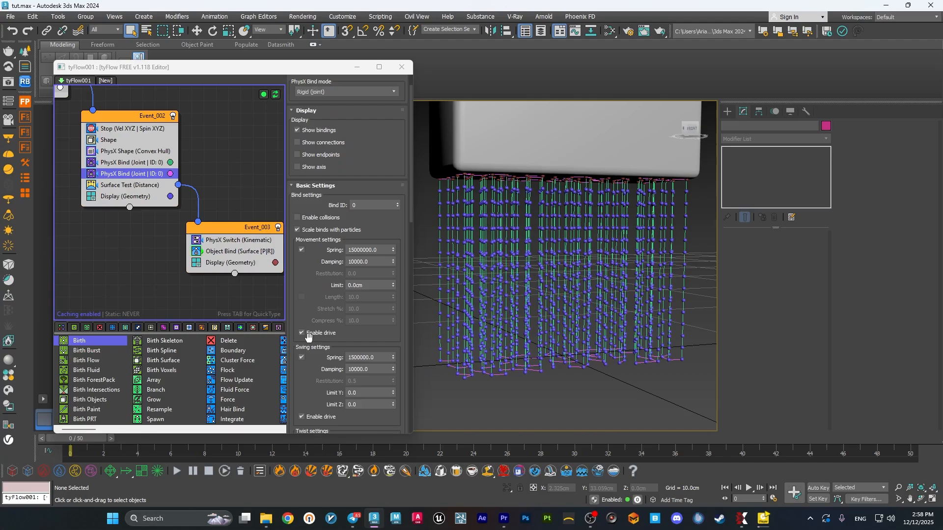
scroll(308, 336, "up", 2)
middle_click_drag(471, 308, 550, 290, "alt")
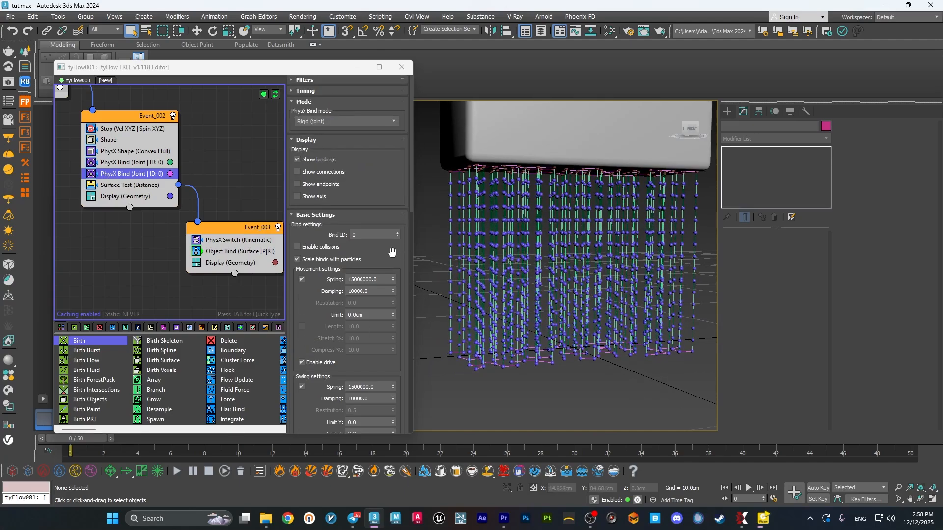
Set the Bind ID of the first PhysX Bind operator in the second event to 1.
middle_click_drag(240, 196, 209, 188)
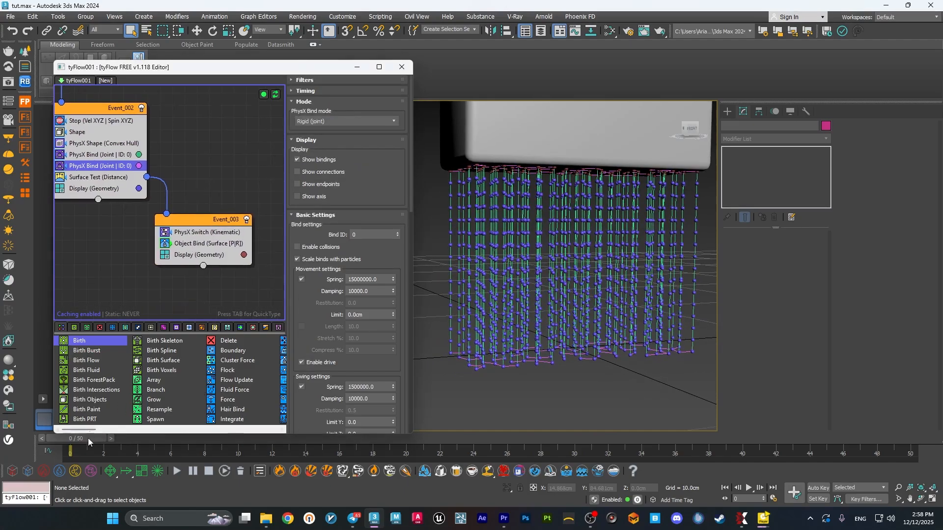
mouse_move(87, 438)
left_mouse_down()
mouse_move(210, 441)
mouse_move(74, 438)
left_mouse_up()
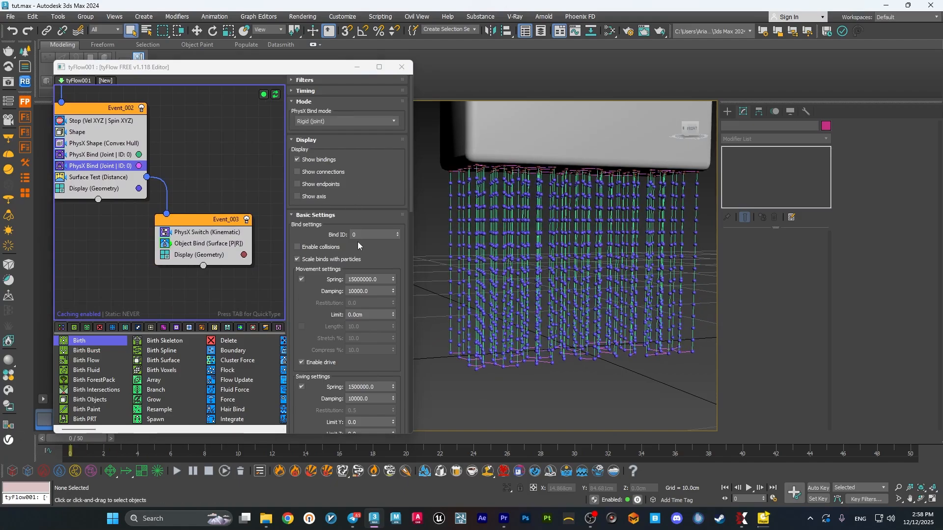
middle_click_drag(124, 169, 172, 177)
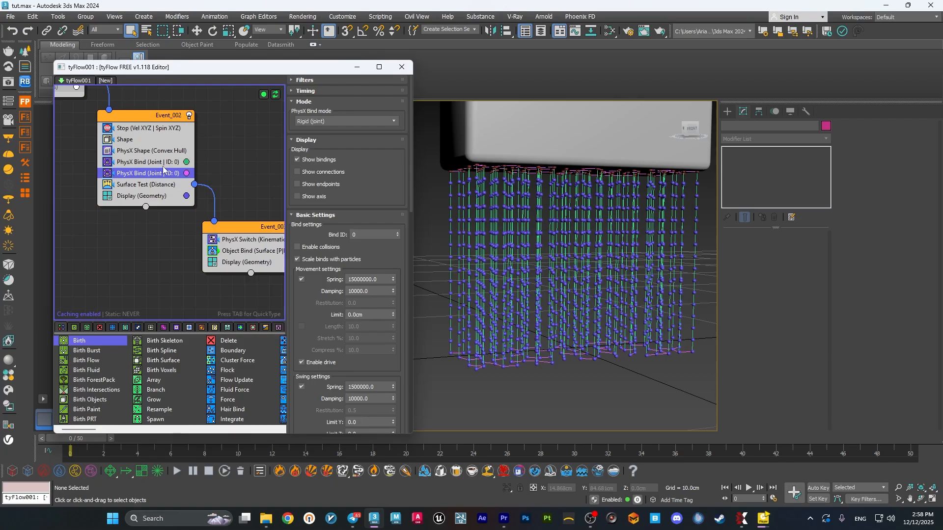
left_click(155, 162)
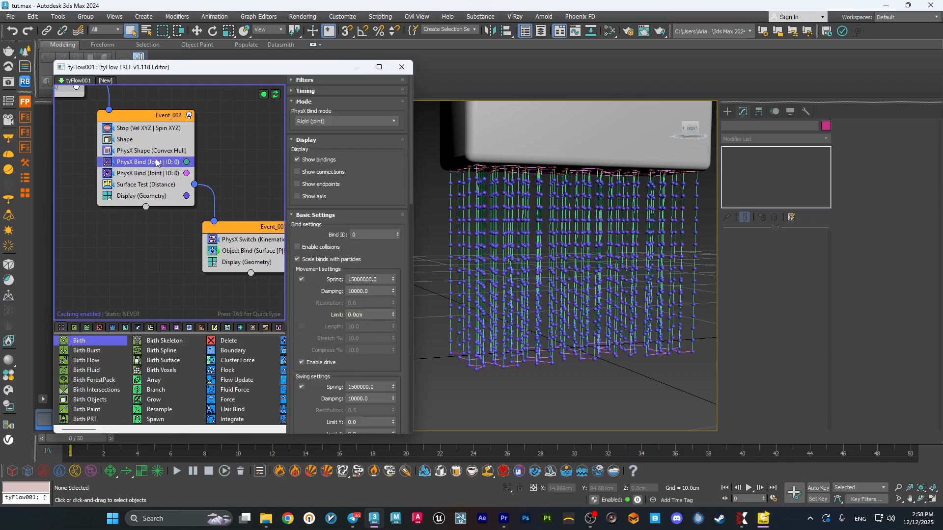
left_click(358, 238)
type("1")
key("Return")
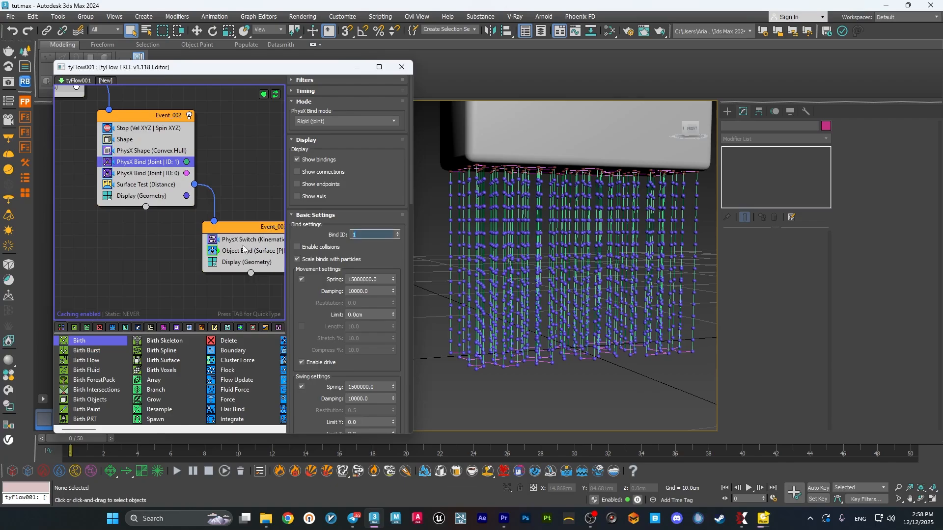
Add a Spline Paths operator below the Surface Test in Event_002.
middle_click_drag(209, 243, 189, 230)
left_click(123, 171)
key("Tab")
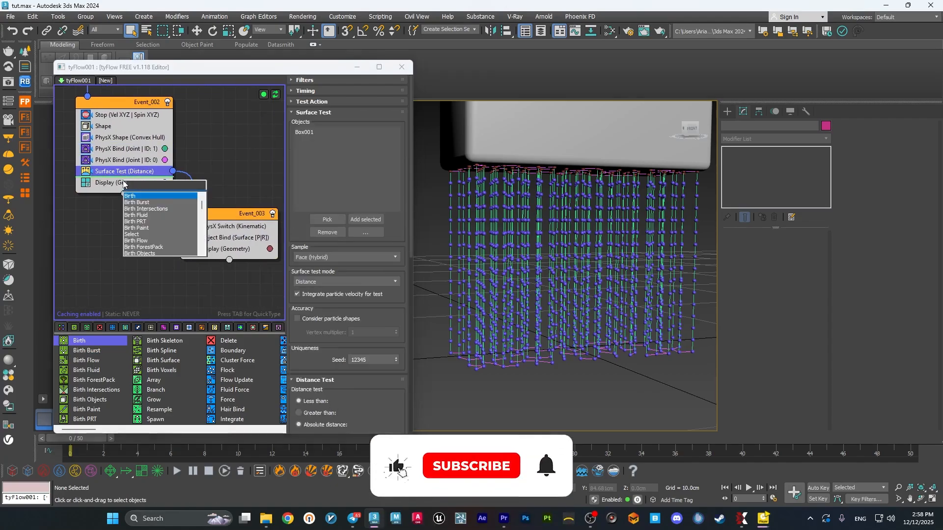
type("sp")
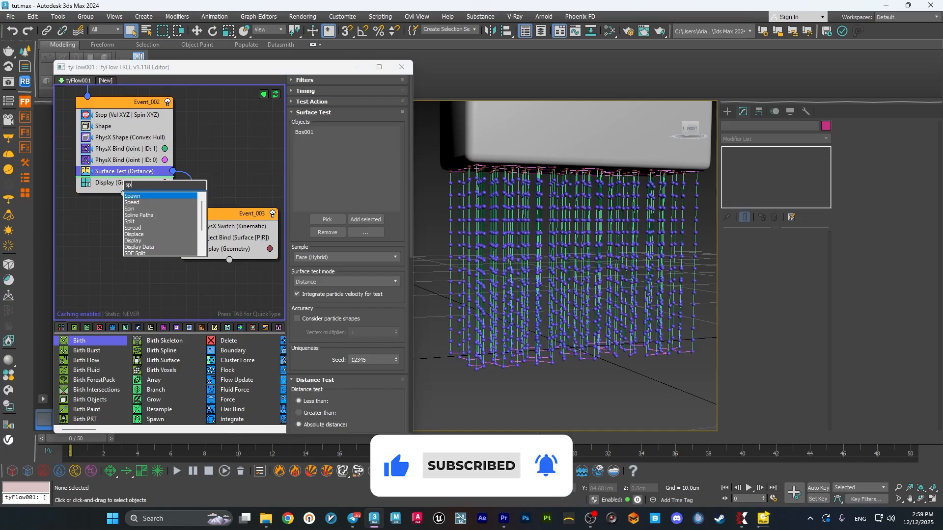
key("Escape")
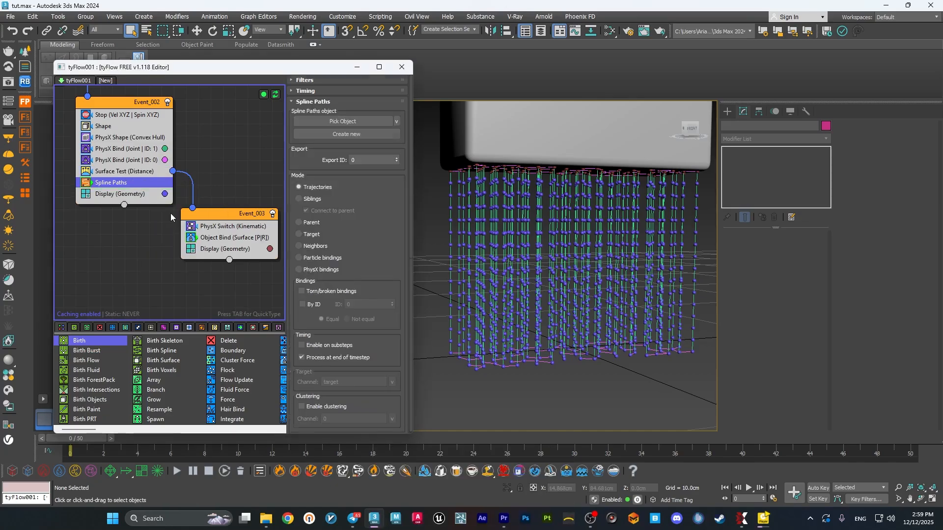
Create a tySplines object for Spline Paths, filter it to PhysX bindings with ID 1, and enable its tySplineMesher modifier.
left_click(355, 133)
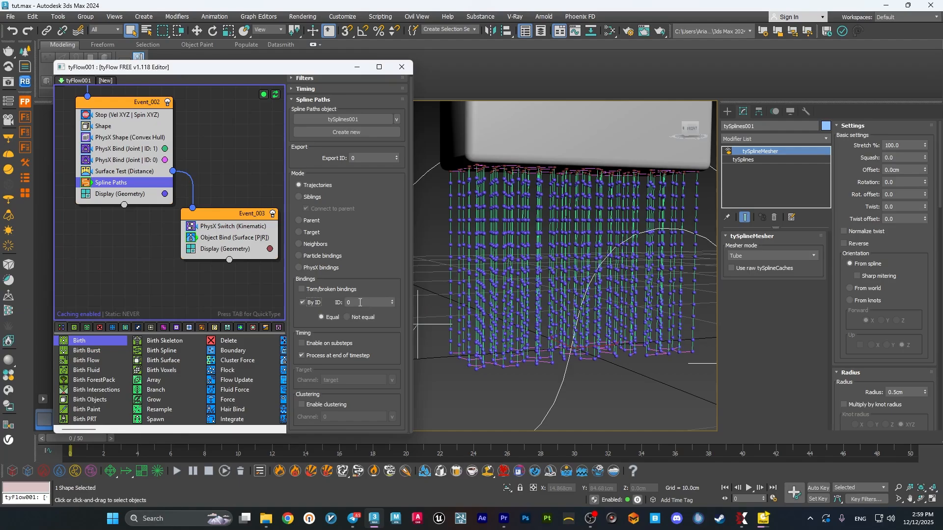
left_click(303, 302)
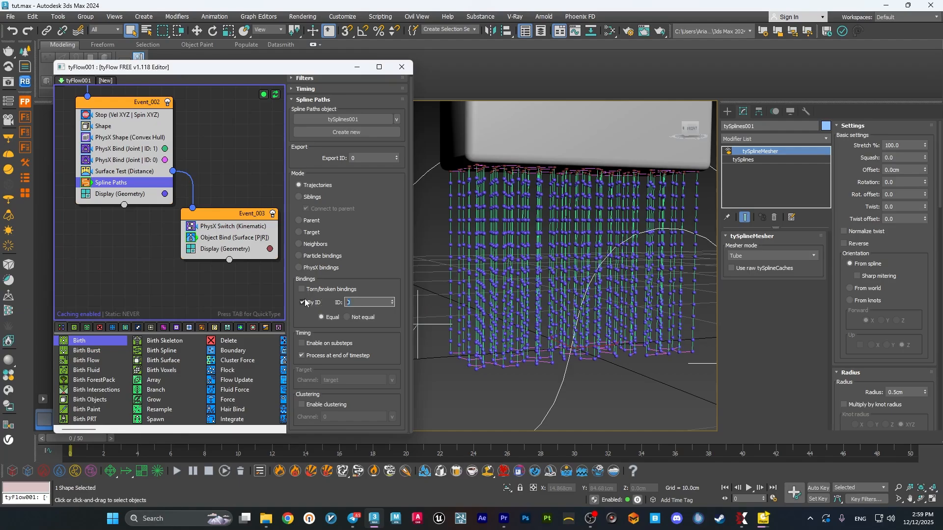
left_click(298, 268)
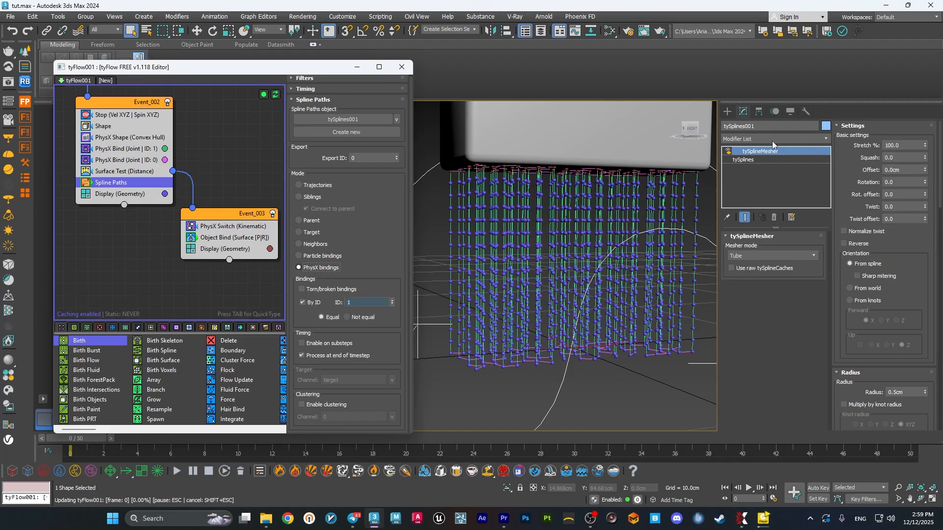
left_click(727, 151)
middle_click_drag(232, 182, 231, 186)
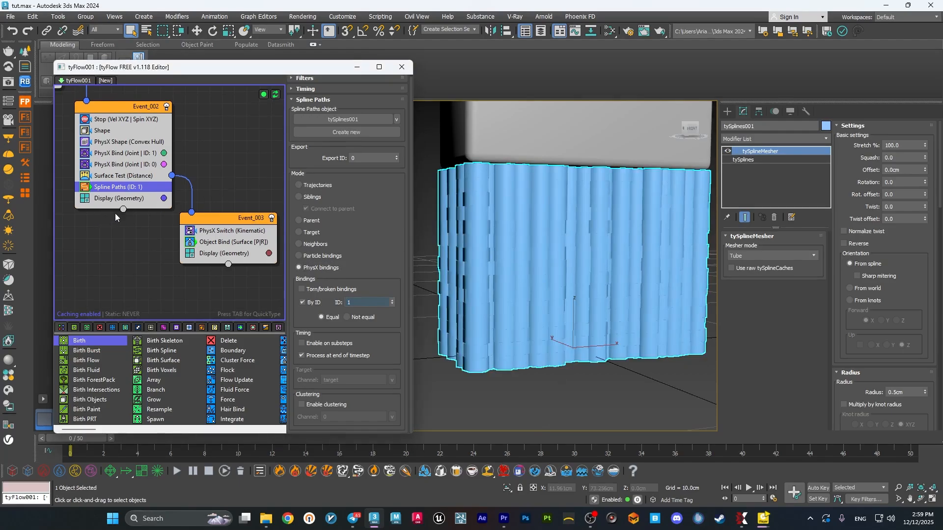
Turn off Show bindings for both PhysX Bind operators in Event_002 and minimize the tyFlow editor.
left_click(218, 232)
left_click(120, 164)
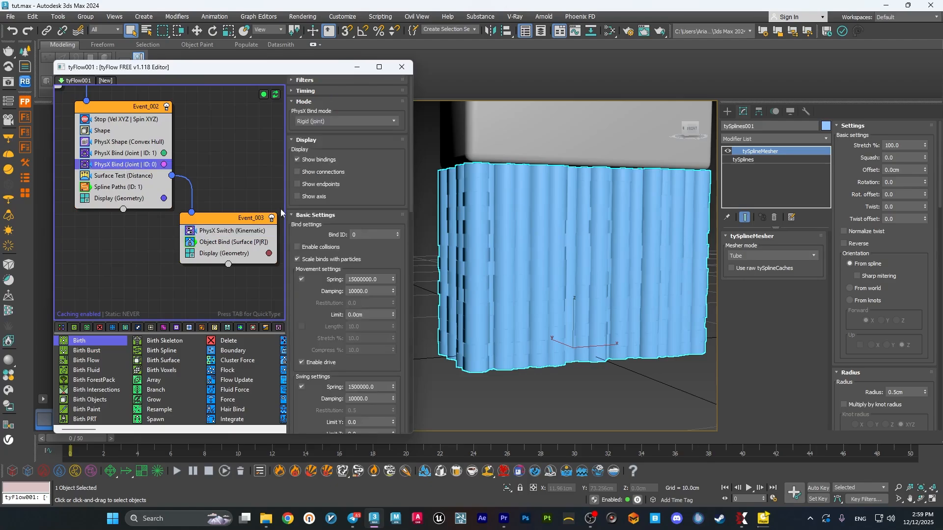
left_click(120, 153)
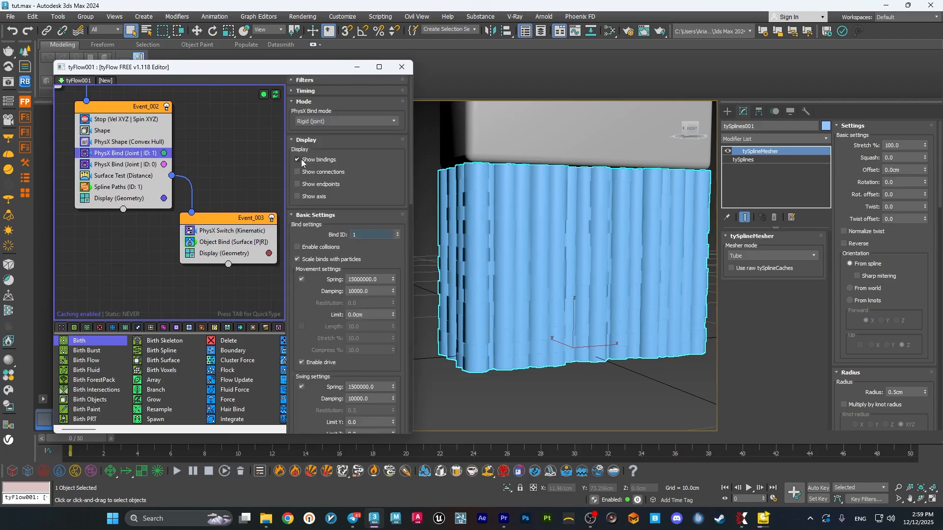
left_click(362, 68)
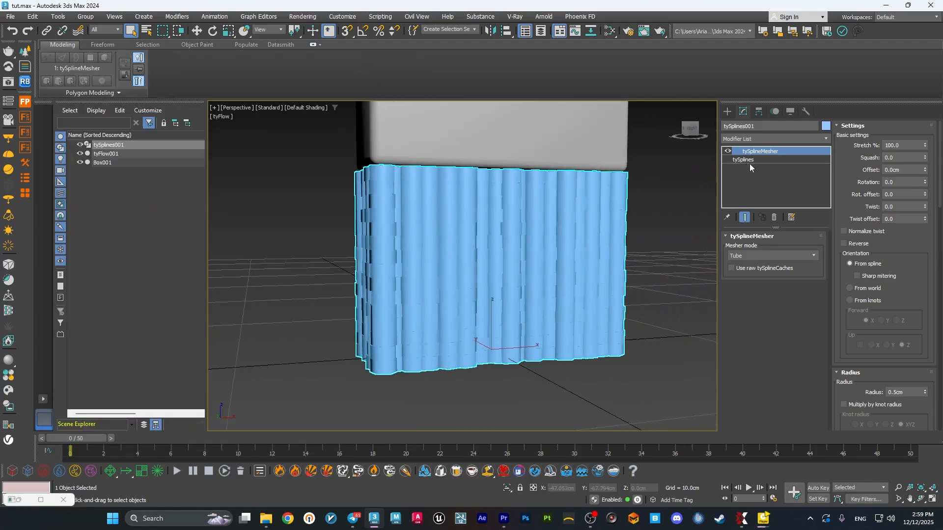
Set the tySplineMesher radius to 0.1 cm and check the thinner bristles under the brush.
scroll(861, 332, "down", 1)
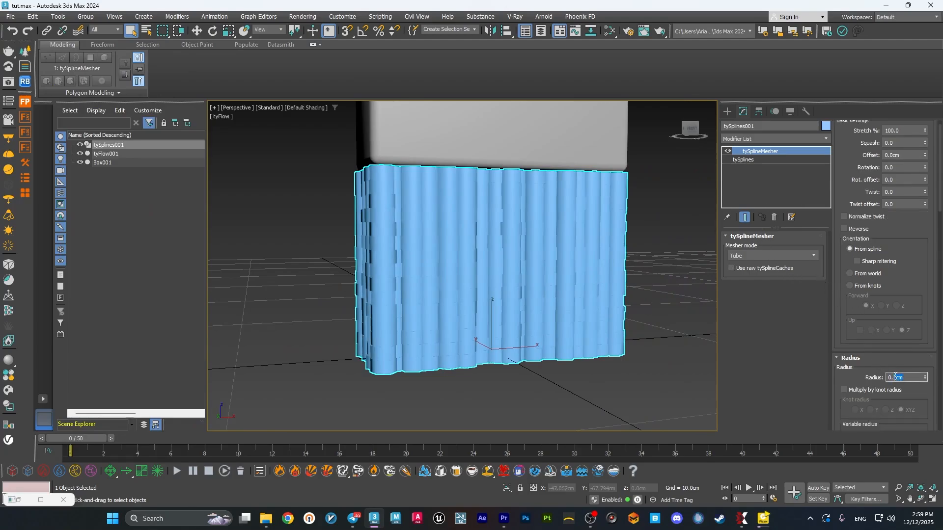
type("1")
key("Return")
mouse_move(590, 329)
middle_mouse_down("alt")
mouse_move(625, 317)
mouse_move(626, 264)
mouse_move(572, 326)
middle_mouse_up("alt")
left_click(626, 264)
left_click(587, 329)
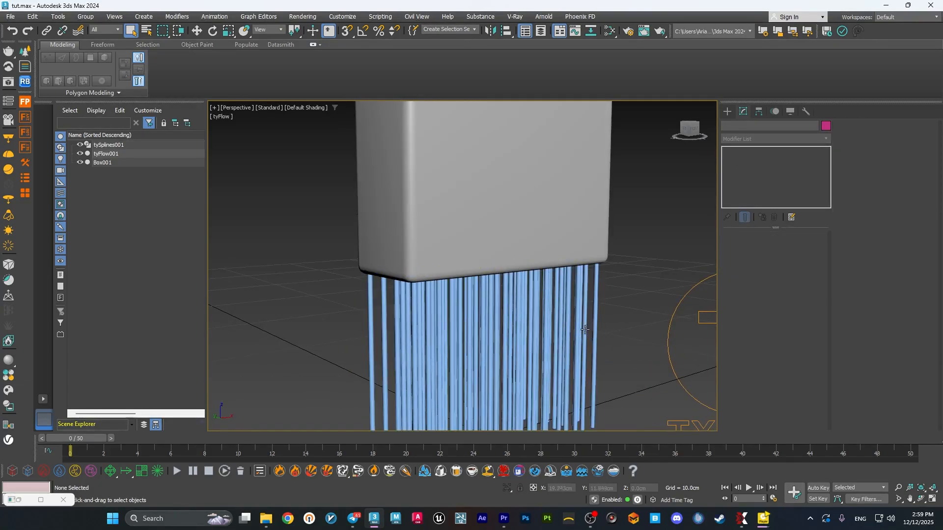
Switch the tySplineMesher taper by overall length from Linear to Curve and inspect the bristle shapes up close.
scroll(842, 351, "down", 6)
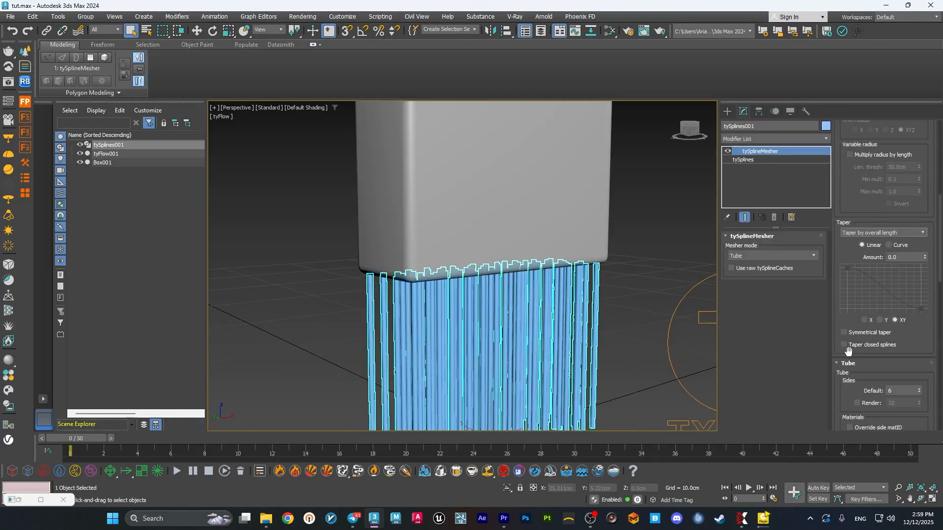
left_click(892, 245)
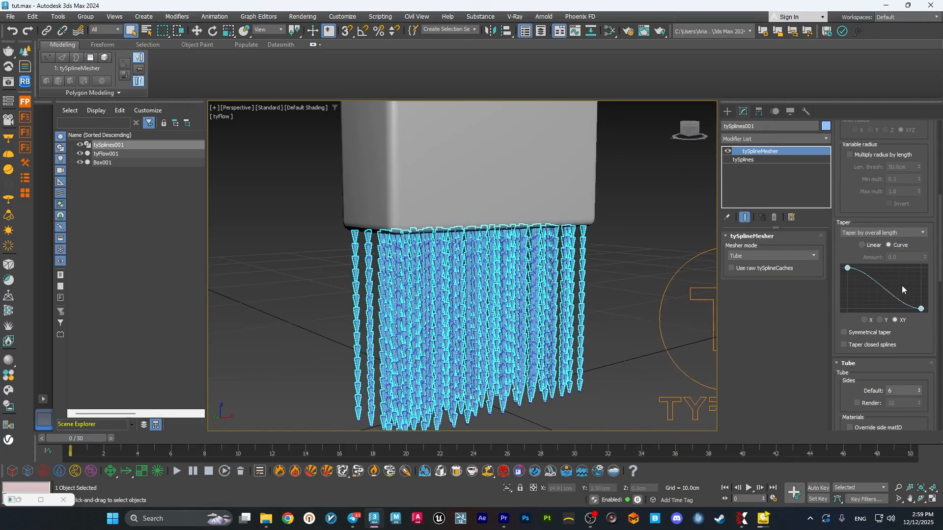
scroll(581, 332, "up", 6)
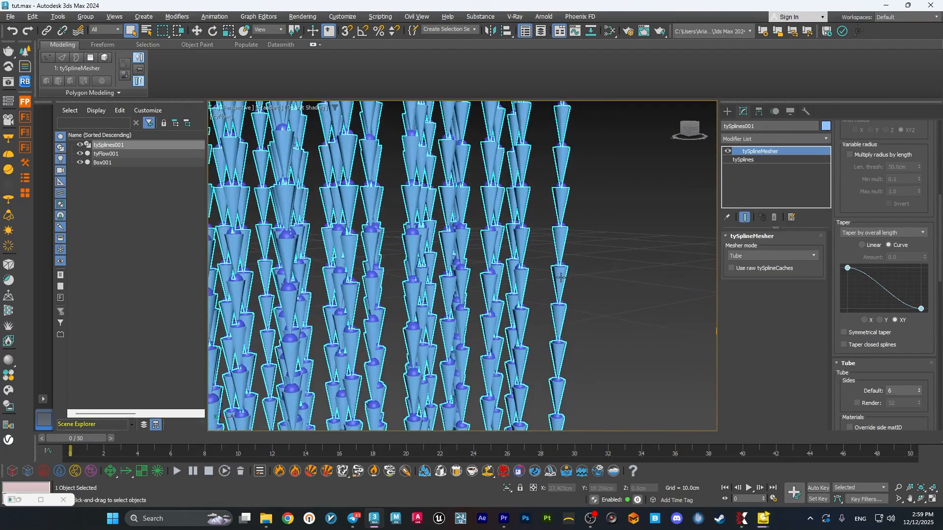
scroll(571, 267, "down", 4)
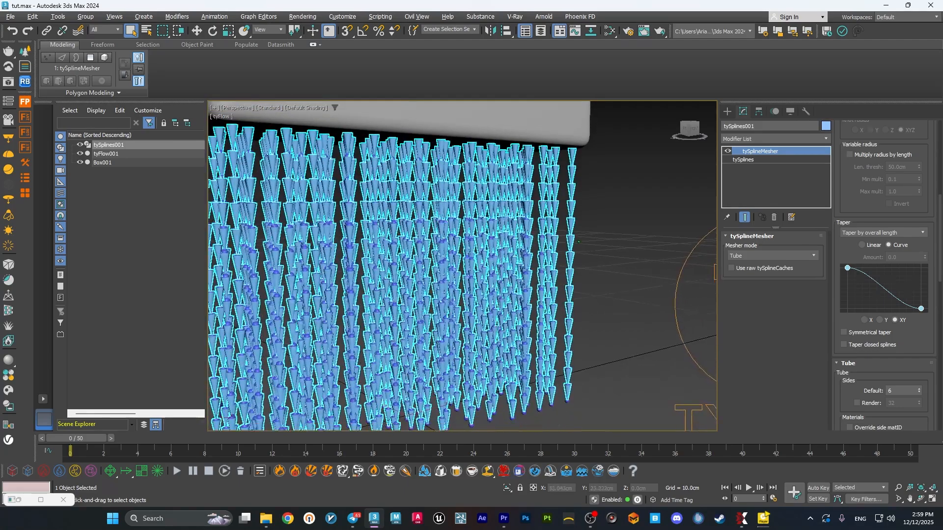
middle_click_drag(596, 267, 588, 274)
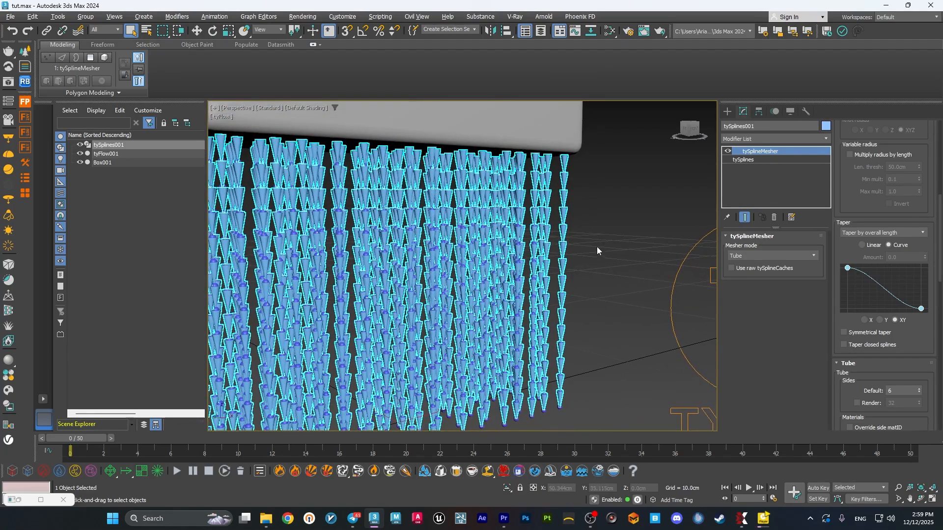
Enable Weld knots in the tySplines base object so each bristle forms one continuous spline.
left_click(746, 160)
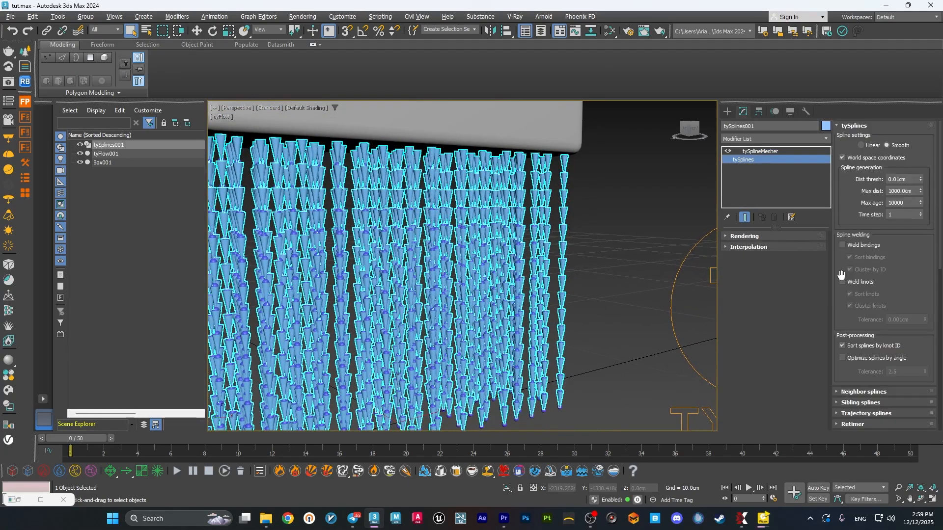
left_click(848, 282)
middle_click_drag(629, 279, 621, 249)
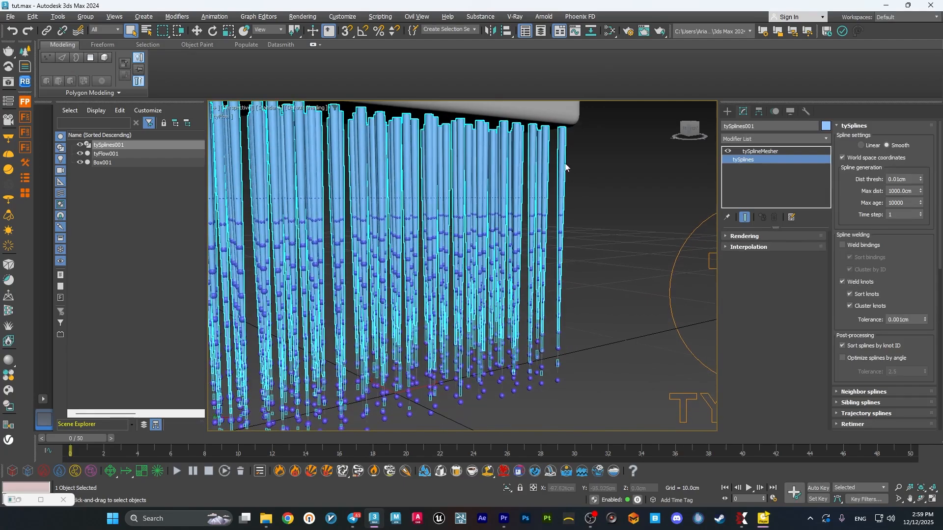
Raise the end point of the tySplineMesher taper curve slightly so the bristle tips keep some thickness.
left_click(761, 151)
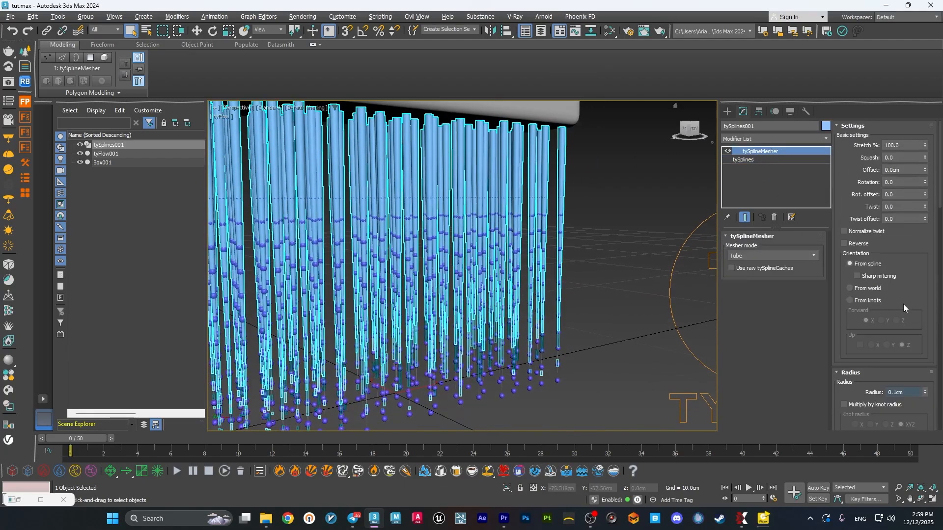
double_click(898, 393)
scroll(888, 291, "down", 5)
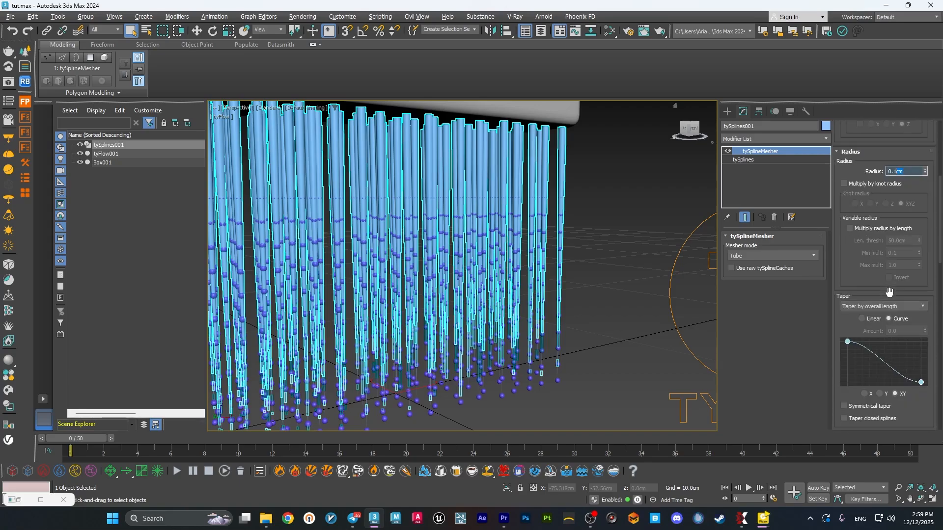
left_click_drag(920, 382, 921, 374)
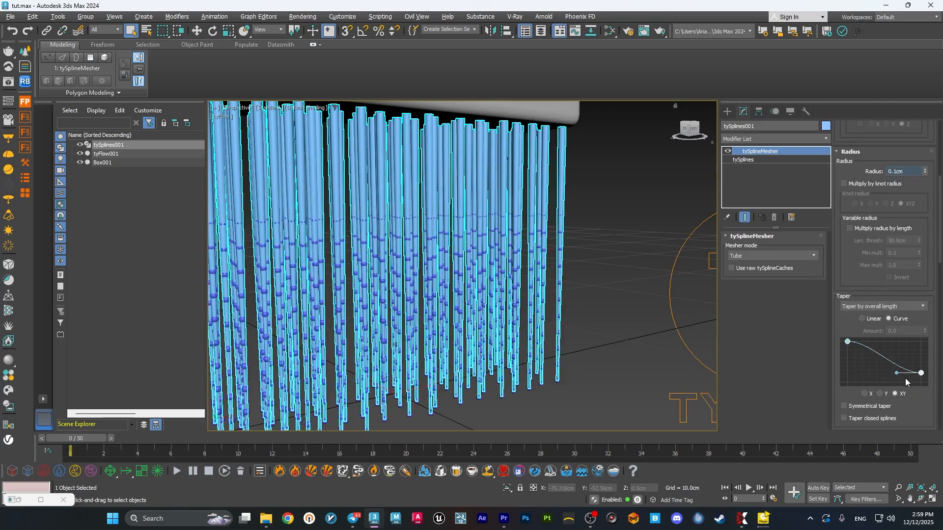
left_click(623, 327)
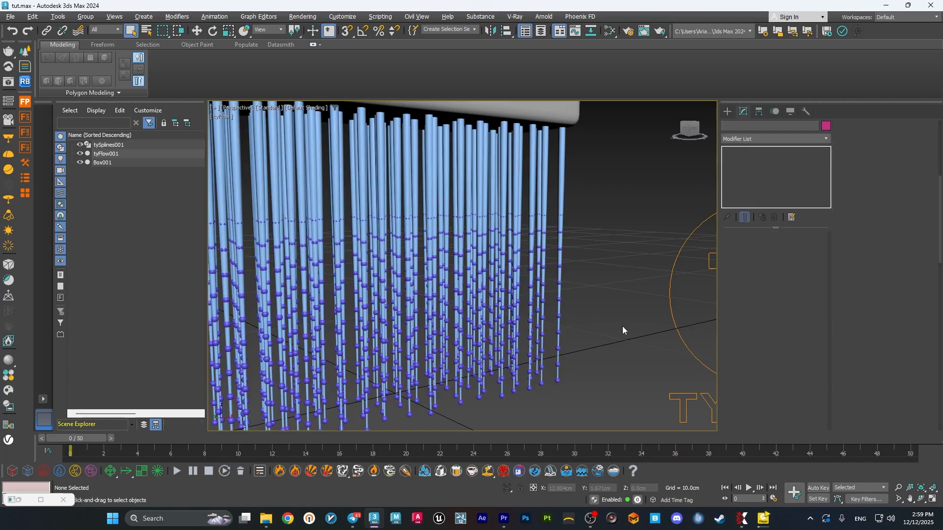
Disable the Display operators in Event_002 and Event_003, leaving only the meshed bristles shown.
left_click(18, 500)
left_click(20, 500)
left_click(85, 198)
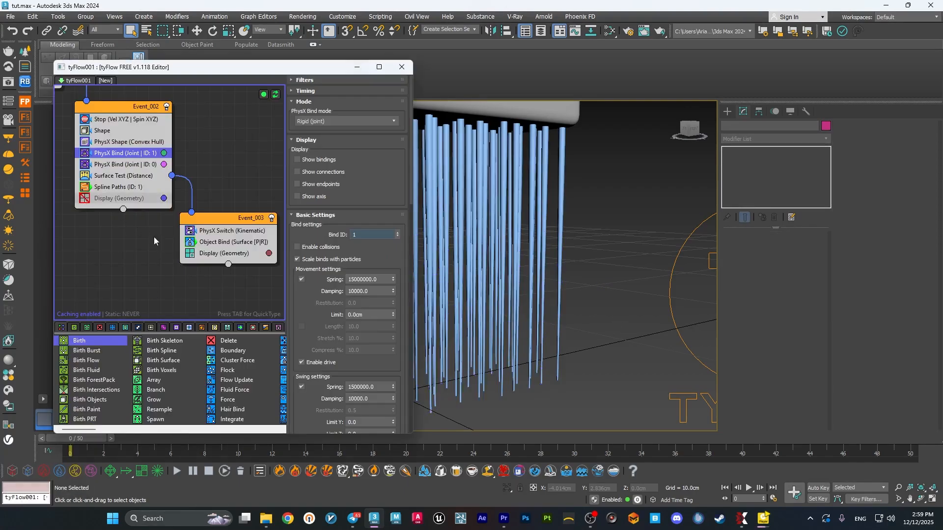
left_click(189, 253)
left_click(357, 67)
Scrub the timeline to review how the meshed bristles follow the brush, and return to frame 0.
scroll(480, 280, "down", 5)
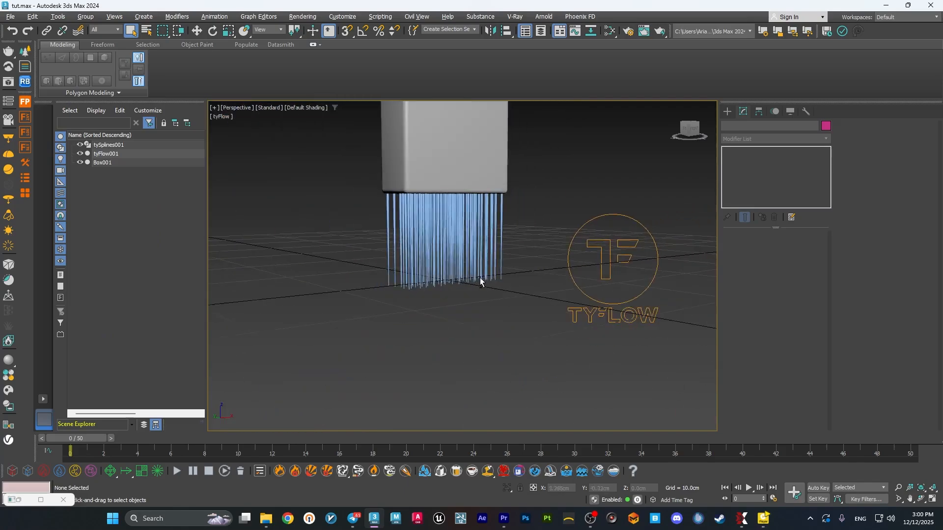
left_click_drag(77, 438, 31, 398)
scroll(475, 310, "up", 4)
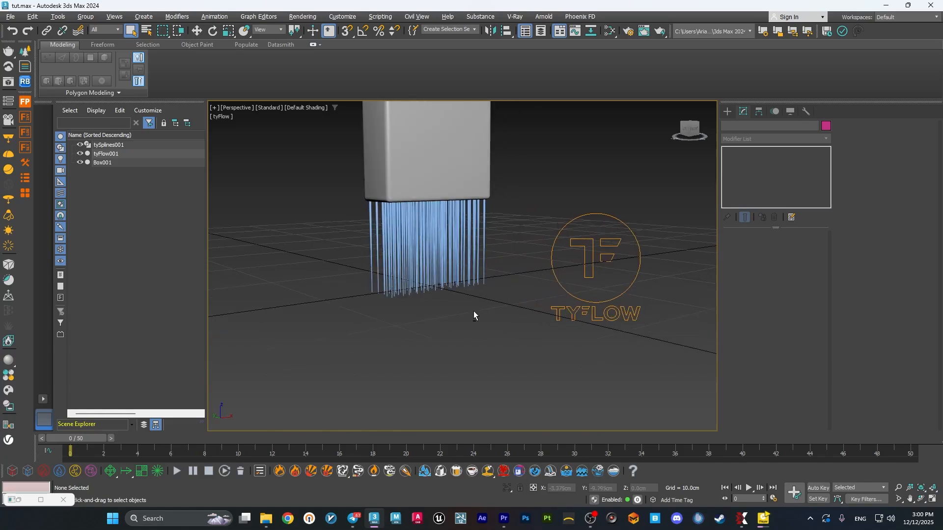
Switch to PotPlayer, watch part of final.mov as paint reference, pause it and return to 3ds Max.
left_click(762, 519)
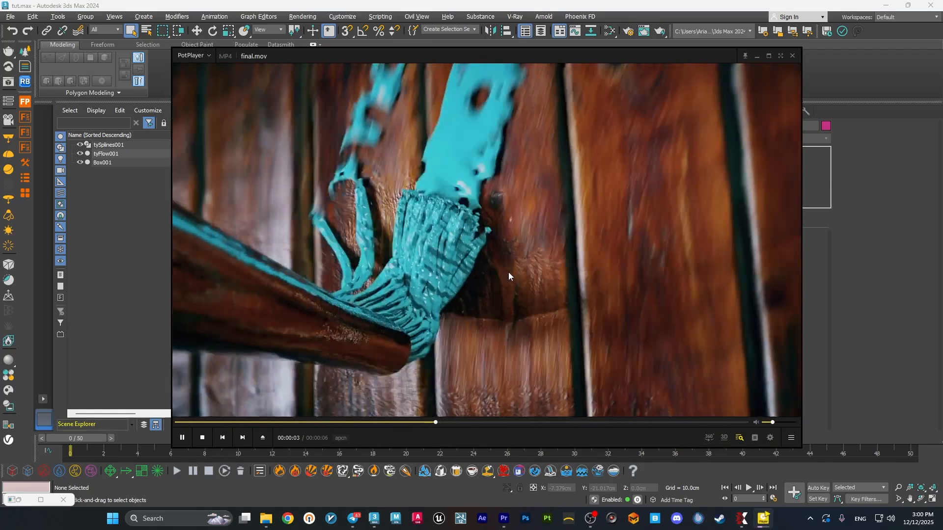
left_click(509, 272)
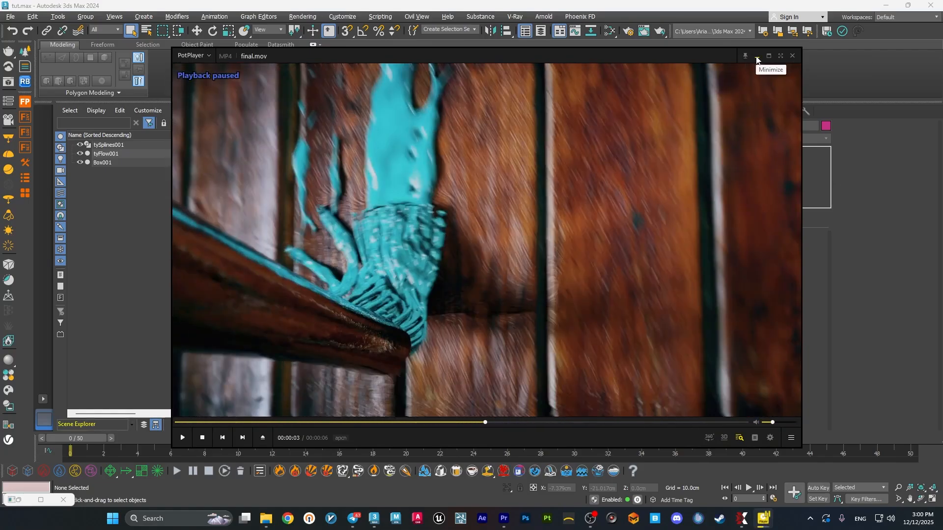
left_click(757, 55)
Open the editor of the existing tyFlow object and create a second, empty flow in it.
left_click(580, 226)
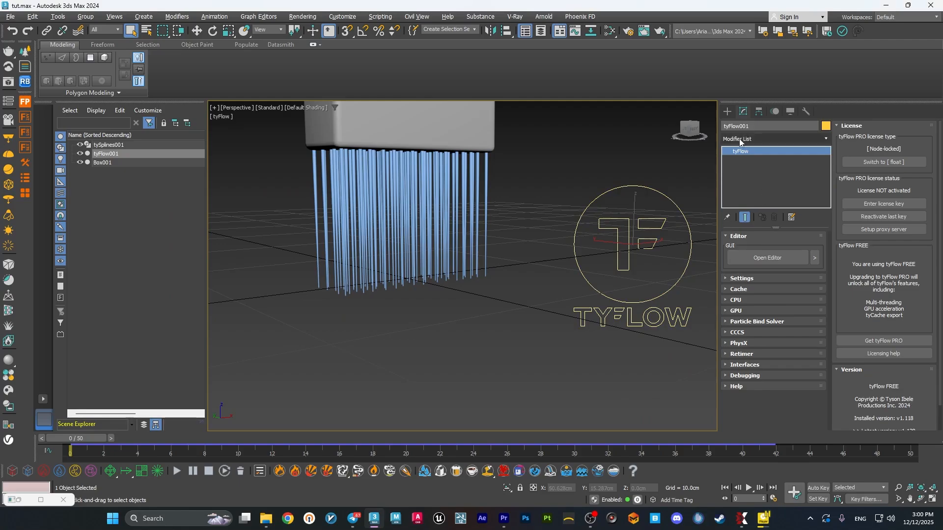
left_click(762, 258)
left_click(105, 81)
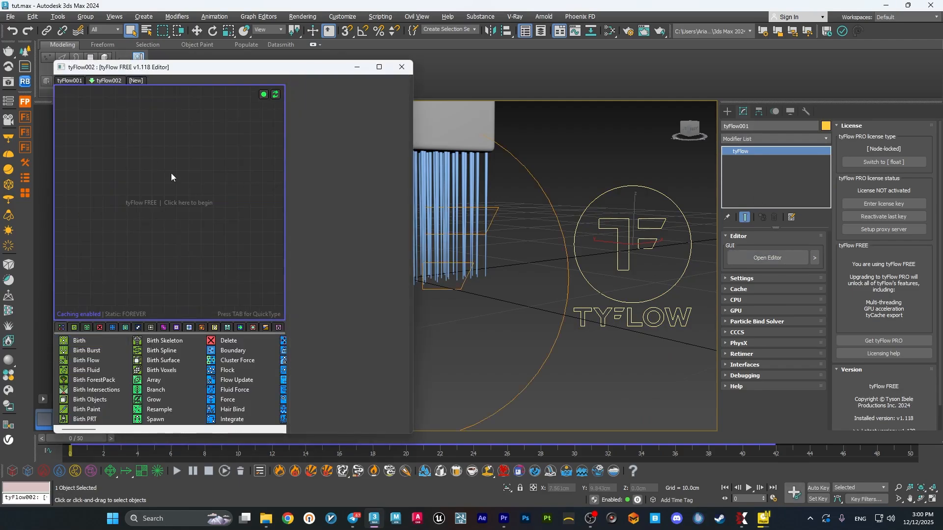
Add a Birth Intersections event to the new flow and set its Threshold to 1.0 cm.
left_click_drag(104, 390, 128, 143)
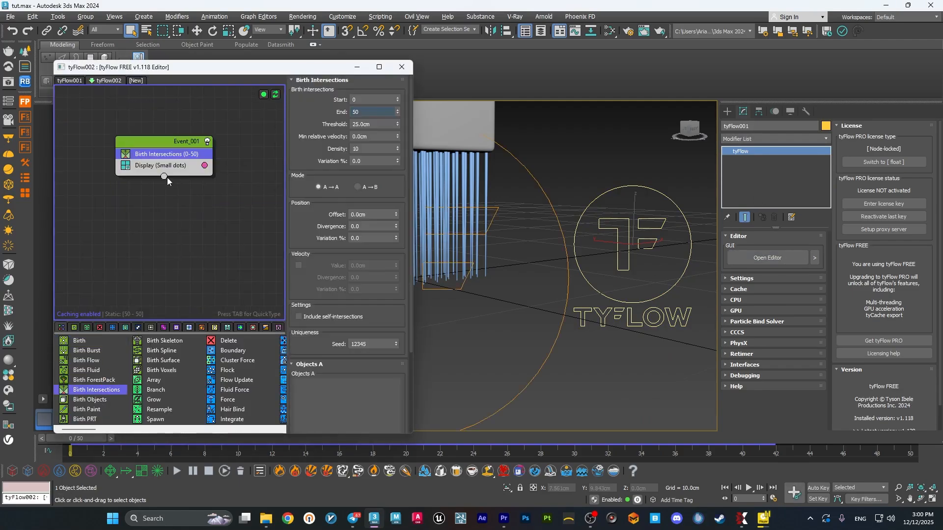
left_click(379, 126)
type("1")
key("Return")
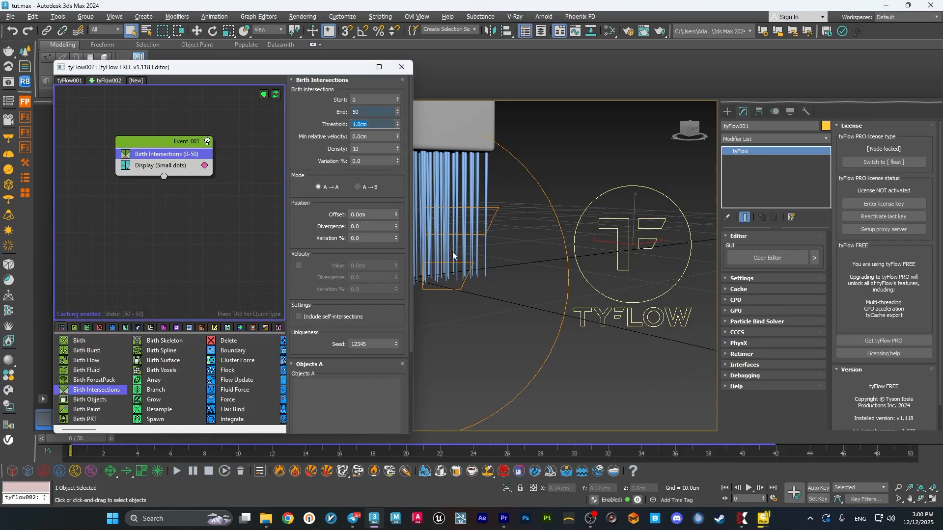
Create a large rectangular Plane primitive on the ground grid around the brush.
left_click(727, 112)
left_click(798, 226)
scroll(534, 263, "down", 4)
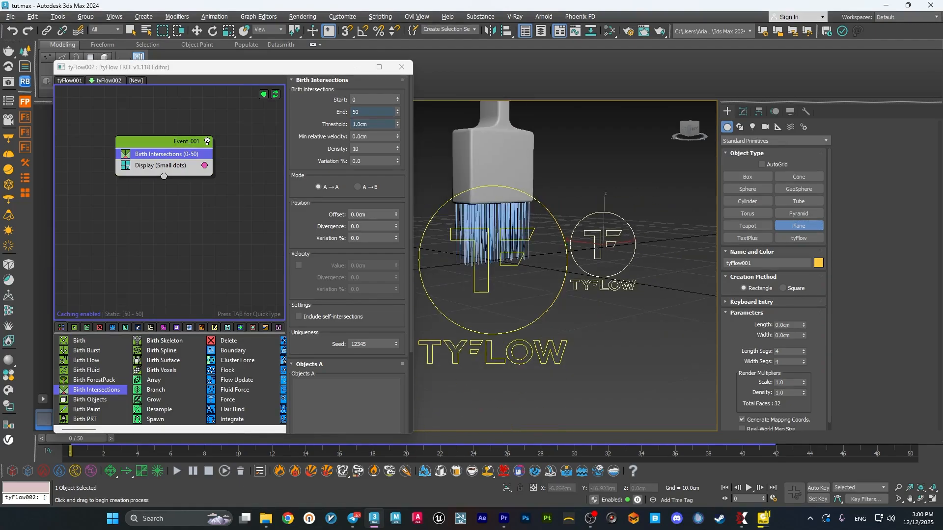
mouse_move(534, 263)
middle_mouse_down("alt")
mouse_move(526, 296)
mouse_move(594, 290)
middle_mouse_up("alt")
scroll(594, 289, "down", 5)
mouse_move(468, 205)
left_mouse_down()
mouse_move(680, 409)
mouse_move(798, 419)
mouse_move(819, 438)
left_mouse_up()
mouse_move(577, 315)
middle_mouse_down()
mouse_move(526, 305)
mouse_move(575, 326)
middle_mouse_up()
Move the plane horizontally across the ground so it lies under the brush, and deselect it.
key("w")
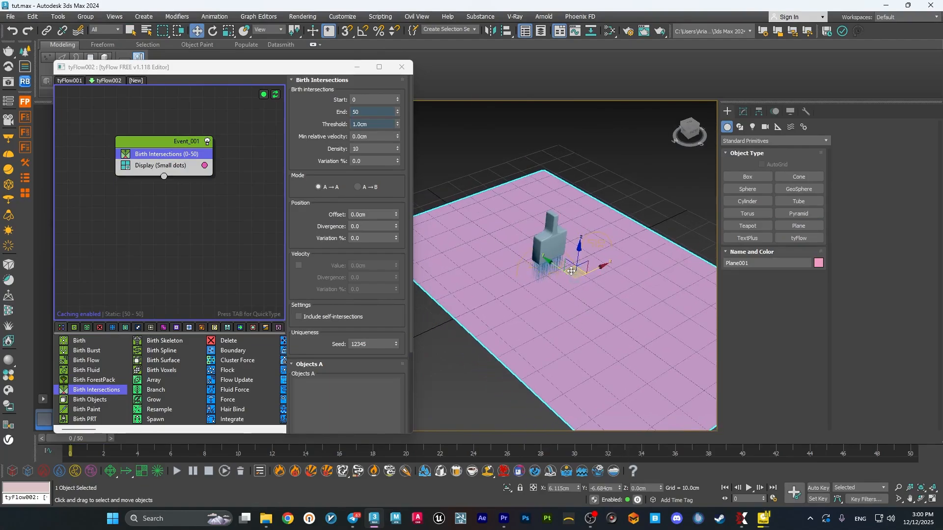
left_click_drag(576, 273, 498, 230)
left_click(632, 207)
middle_click_drag(589, 278, 550, 264, "alt")
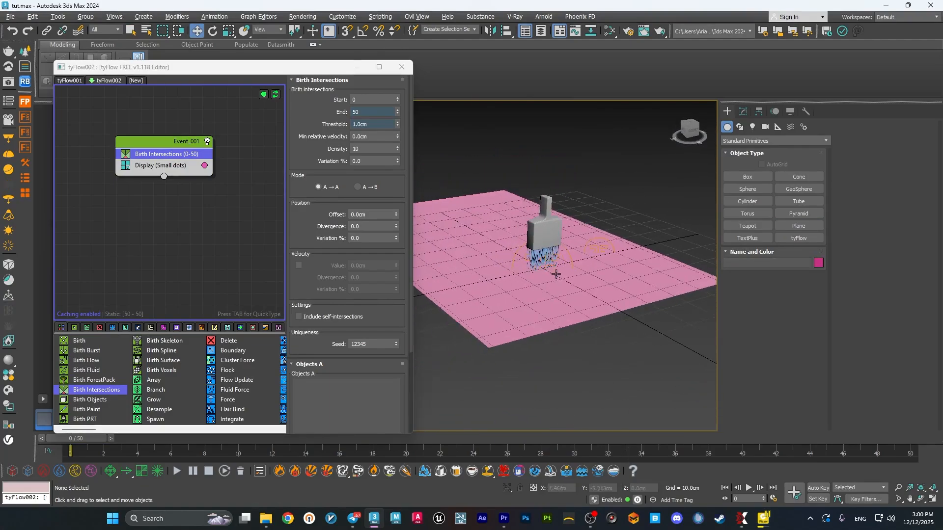
Change the ground plane's object colour to a light grey custom colour.
mouse_move(78, 439)
left_mouse_down()
mouse_move(914, 439)
mouse_move(812, 442)
left_mouse_up()
key("Home")
scroll(564, 292, "up", 5)
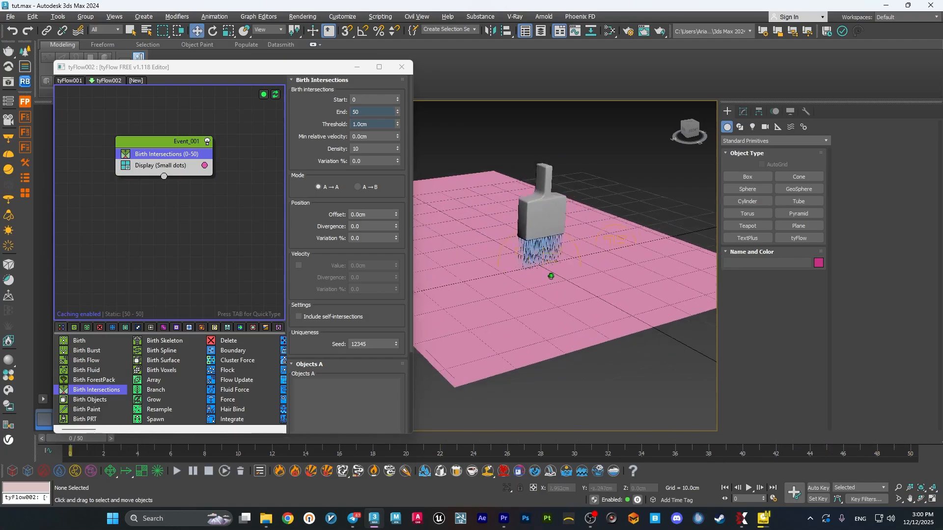
left_click(574, 312)
left_click(743, 111)
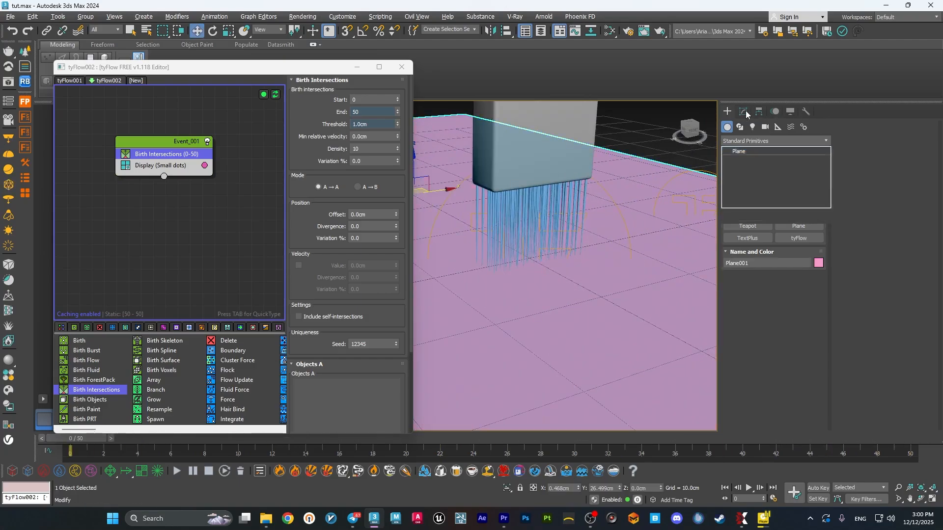
left_click(826, 126)
left_click(523, 280)
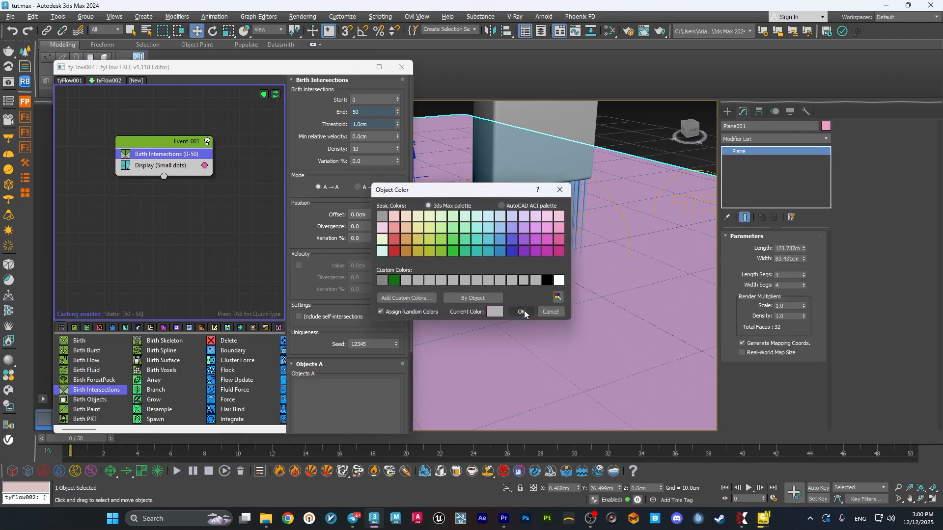
left_click(521, 312)
Add the selected ground plane to the Objects A list of the Birth Intersections operator.
middle_click_drag(578, 298, 573, 310, "alt")
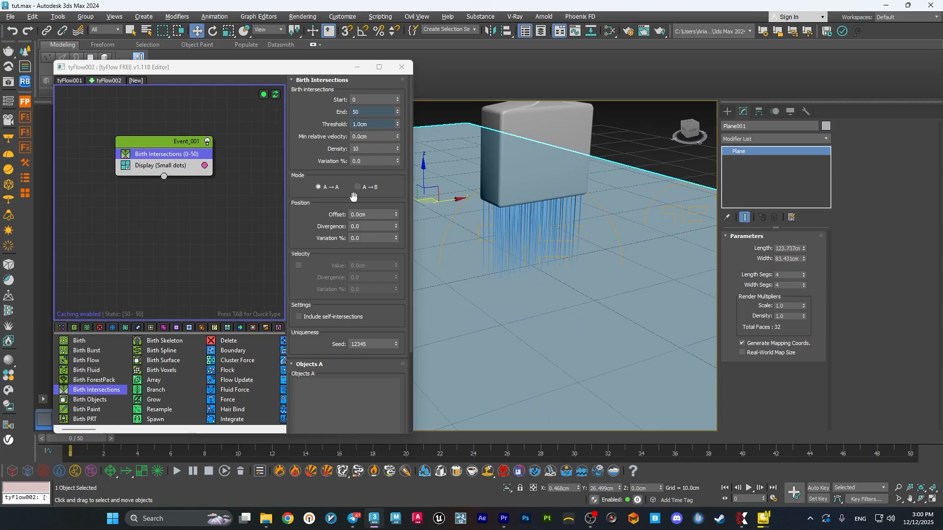
middle_click_drag(504, 329, 519, 309)
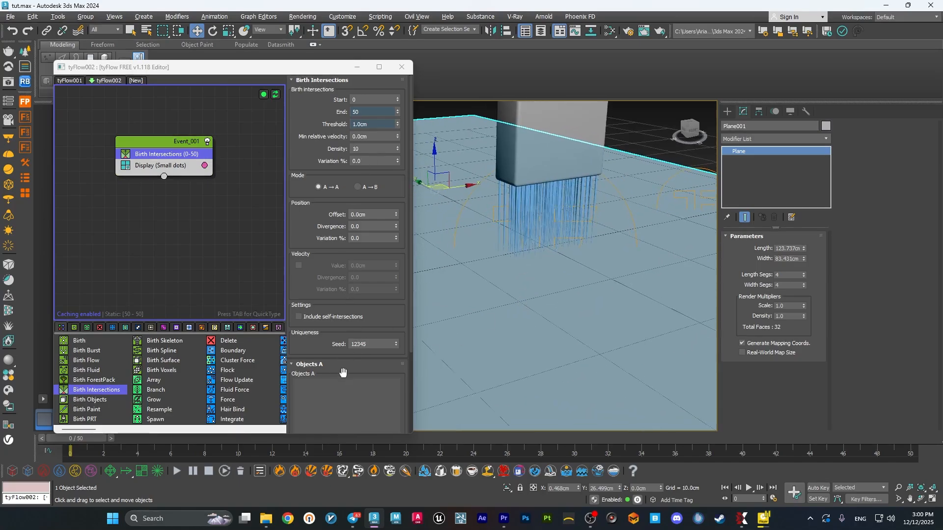
scroll(345, 373, "down", 5)
scroll(359, 173, "up", 3)
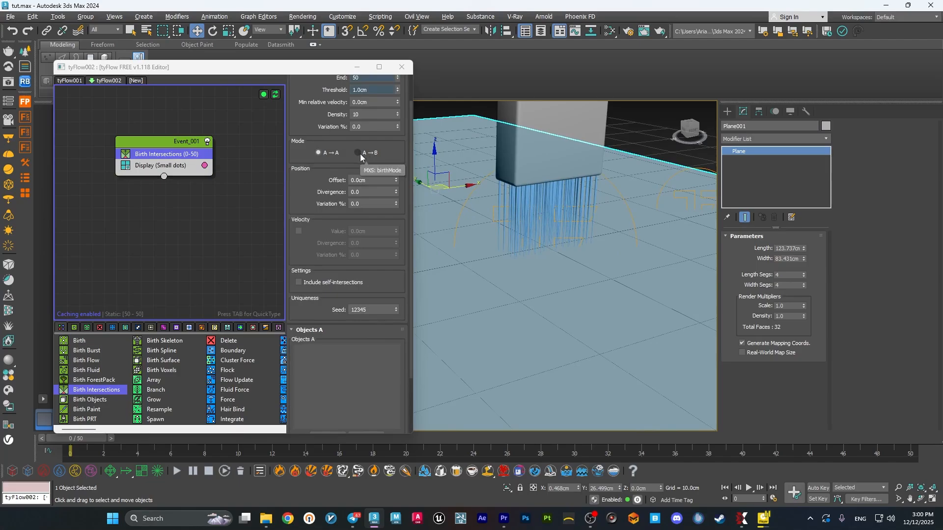
scroll(342, 383, "down", 3)
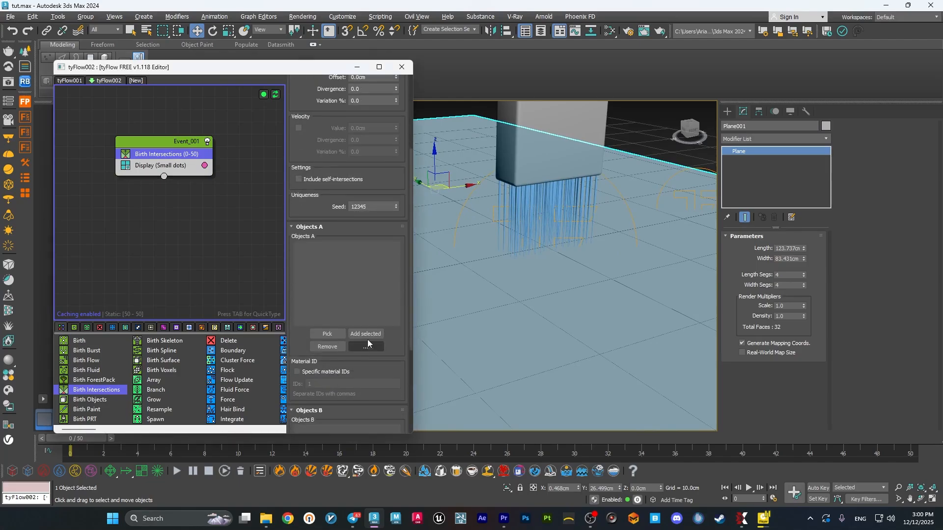
left_click(372, 334)
Add the meshed bristle splines to the Objects B list of the Birth Intersections operator.
left_click(532, 229)
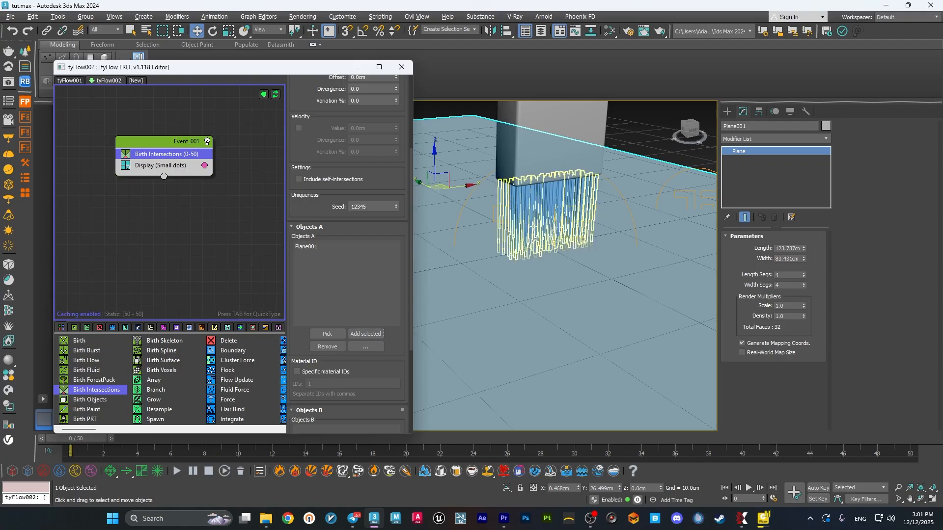
scroll(385, 360, "down", 4)
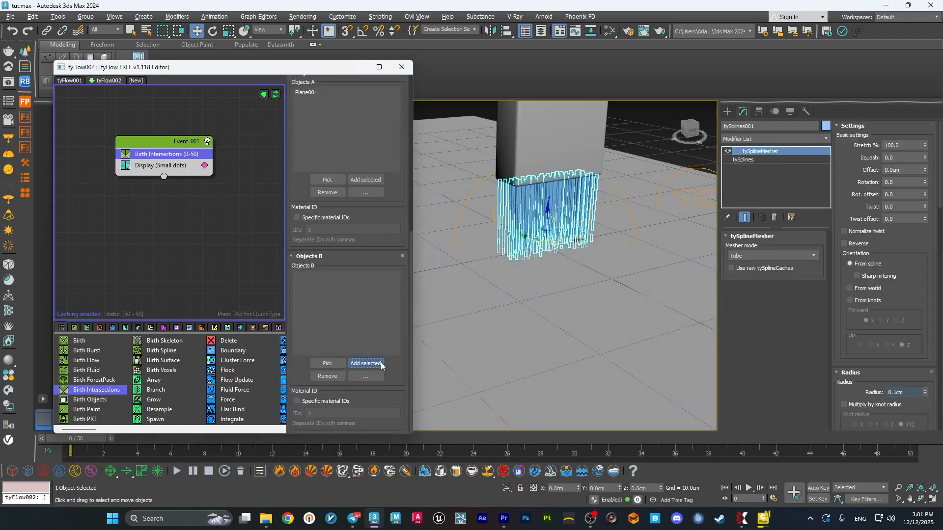
left_click(367, 363)
Check in the front view how the bristle tips meet the ground plane, minimise the flow editor and return to the perspective view.
left_click(570, 306)
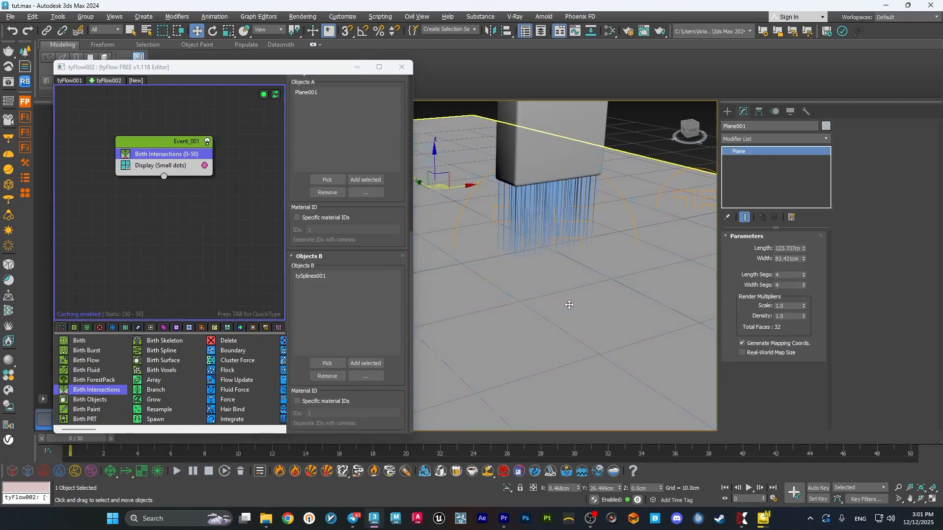
key("f")
scroll(569, 342, "up", 3)
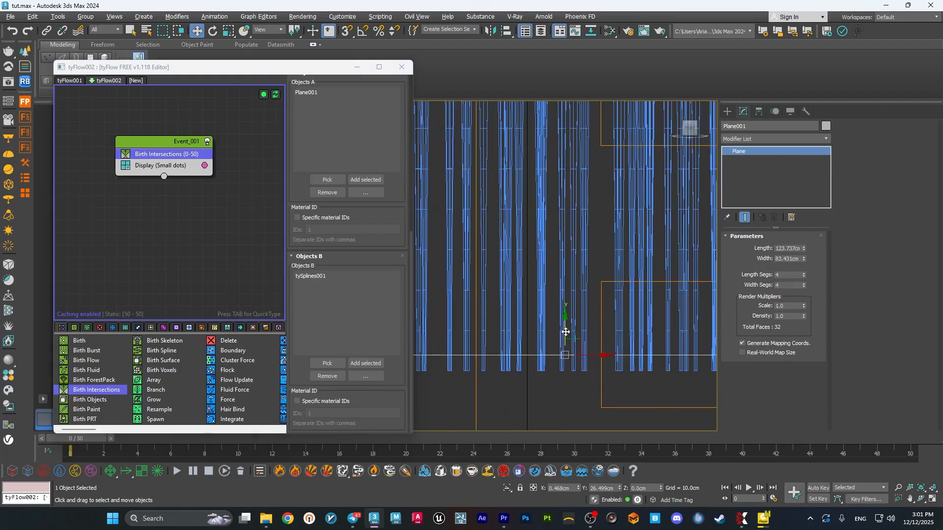
mouse_move(565, 331)
left_mouse_down()
mouse_move(565, 341)
mouse_move(566, 331)
left_mouse_up()
left_click(357, 67)
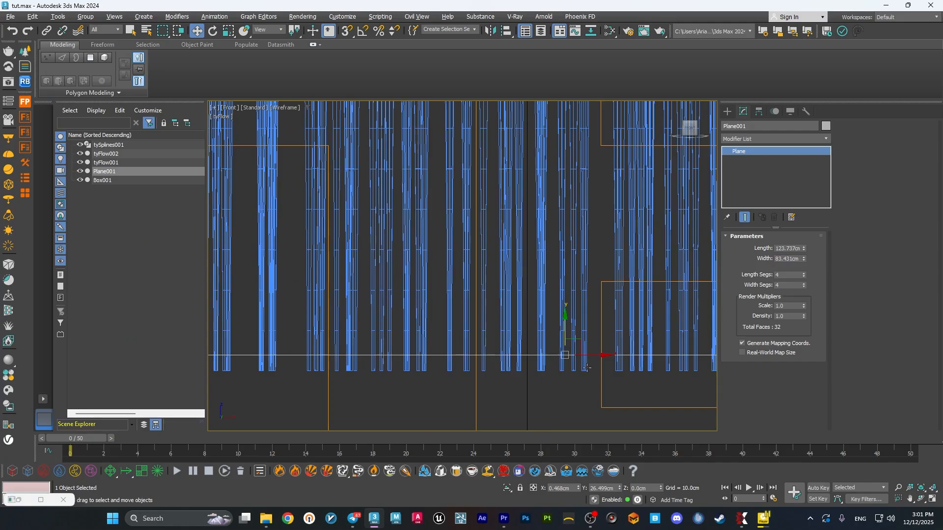
key("alt+w")
middle_click(564, 383)
key("alt+w")
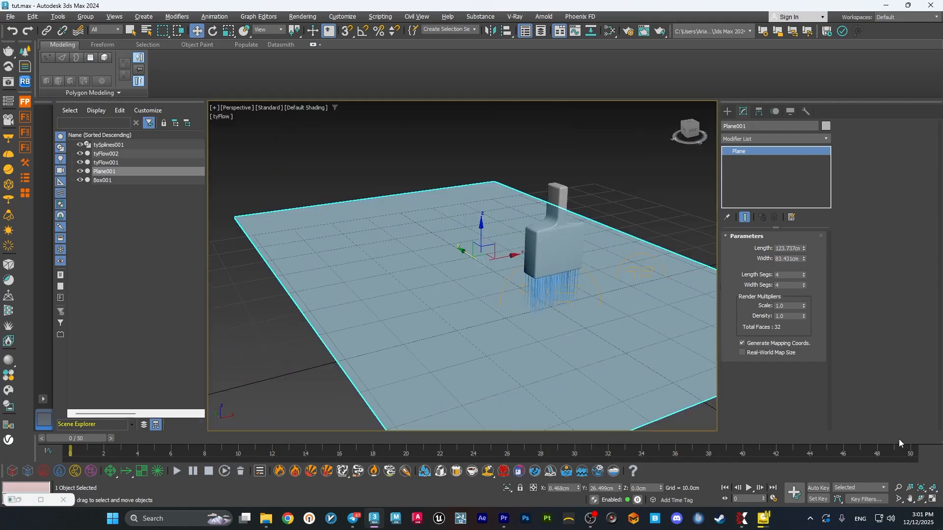
Compare the bristles with the ground plane at the last frame, then raise the plane about 0.054 cm at frame 0 in the front view.
left_click(898, 439)
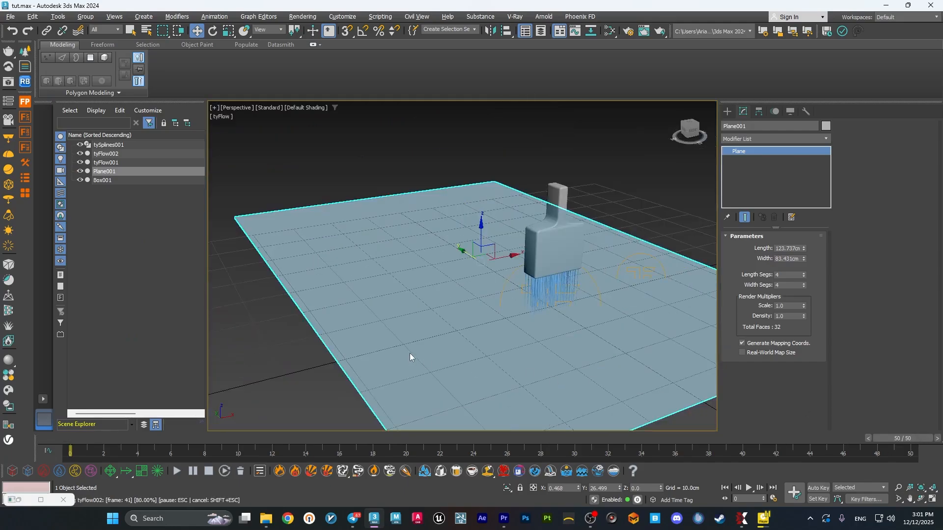
scroll(526, 313, "up", 3)
middle_click_drag(525, 313, 491, 310, "alt")
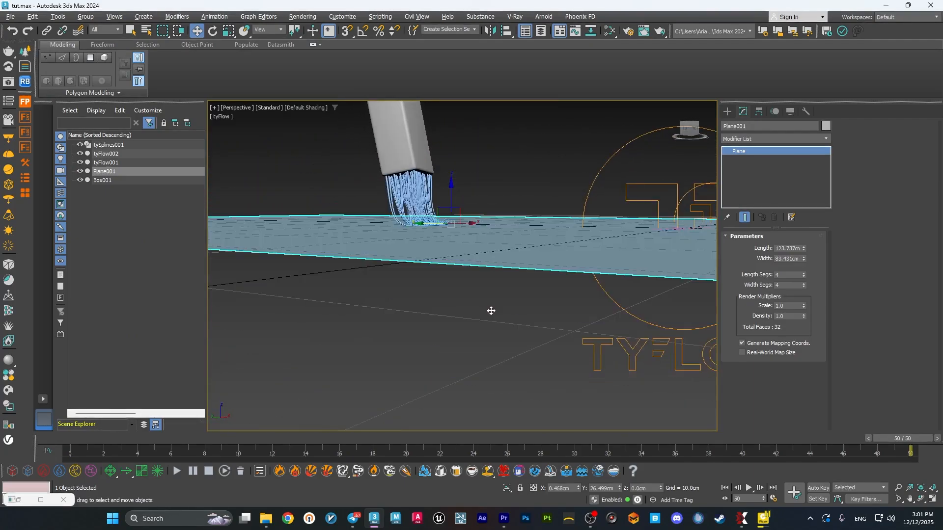
key("alt+w")
middle_click(567, 246)
key("alt+w")
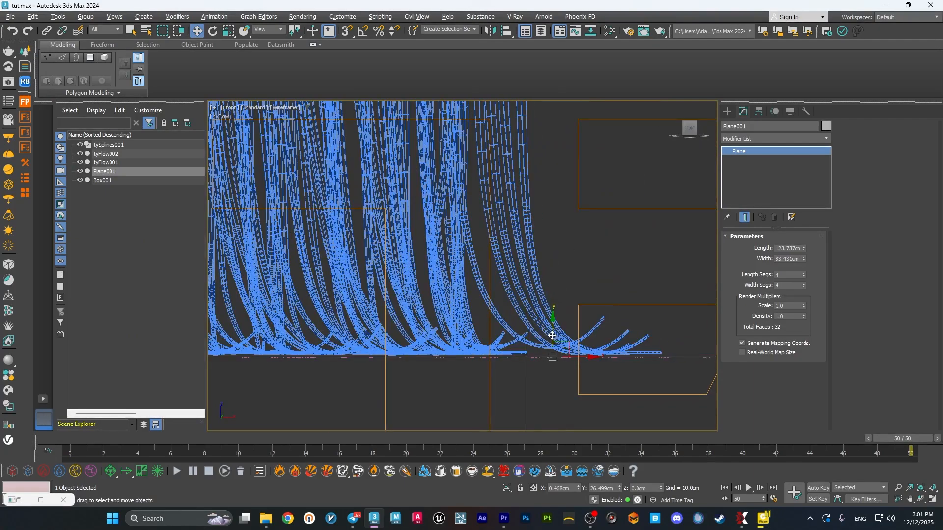
left_click(725, 487)
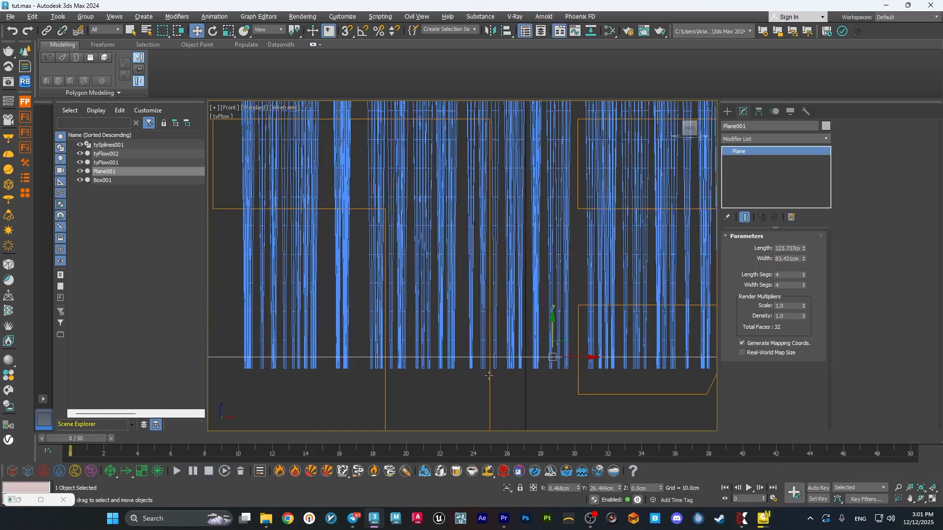
left_click_drag(552, 326, 552, 324)
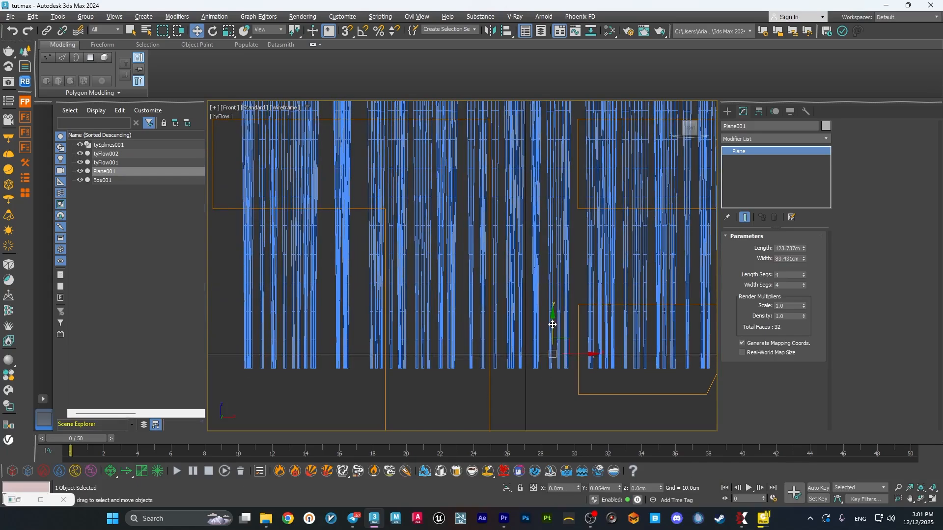
Simulate to frame 50 and examine the particle trail left along the brush stroke in the perspective view.
key("End")
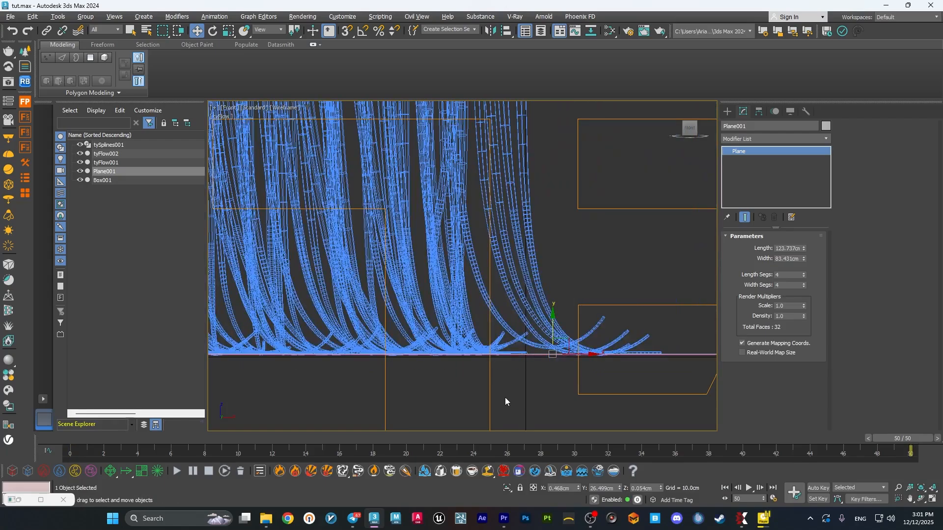
key("alt+w")
middle_click(582, 397)
key("alt+w")
middle_click_drag(571, 319, 546, 340, "alt")
scroll(549, 293, "up", 5)
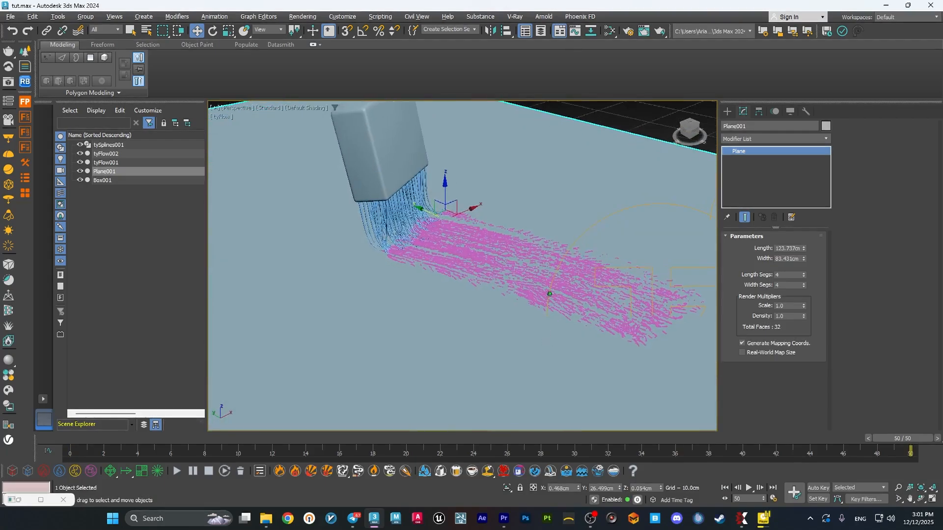
middle_click_drag(550, 293, 423, 297, "alt")
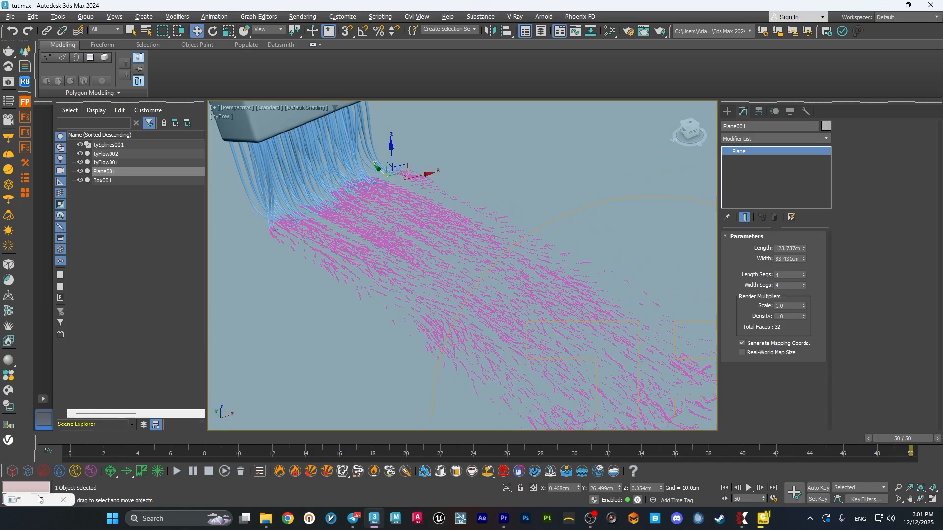
Restore the flow editor and add a Shape operator to the event below Birth Intersections.
left_click(20, 500)
left_click(25, 499)
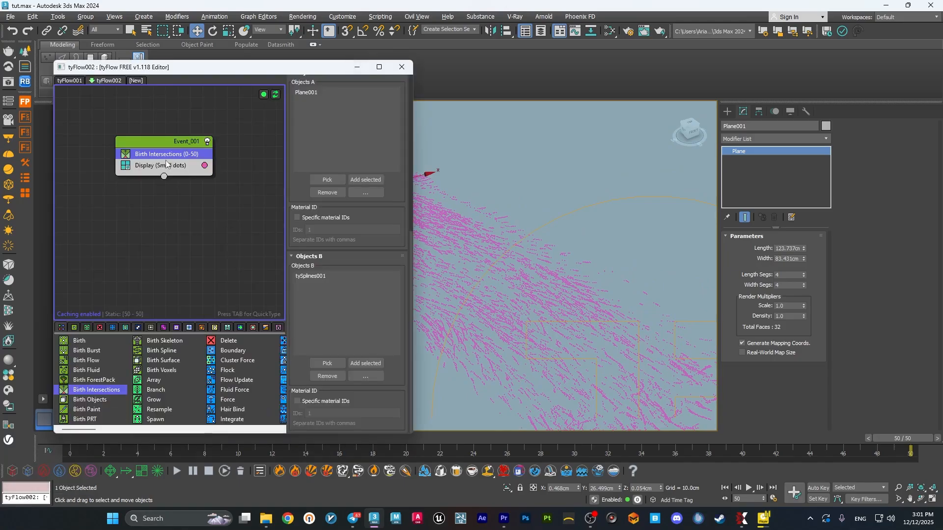
key("Tab")
type("sha")
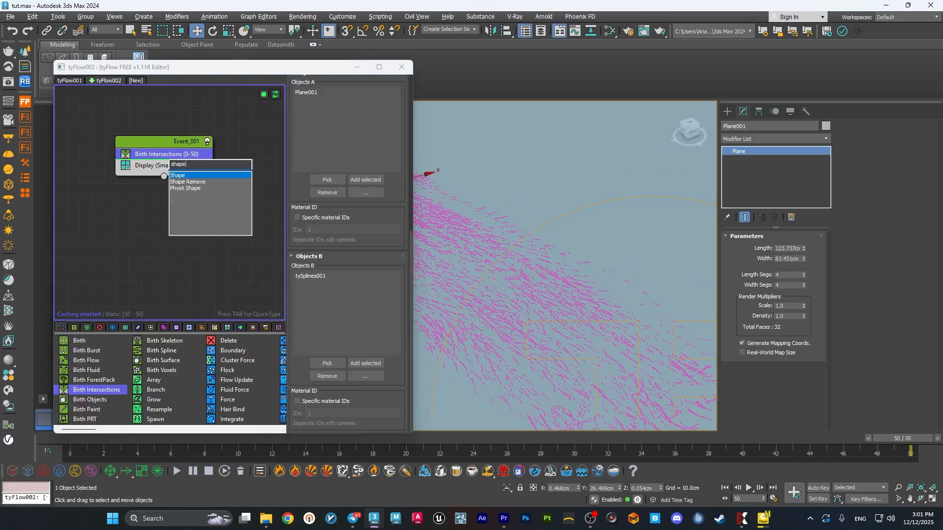
key("Return")
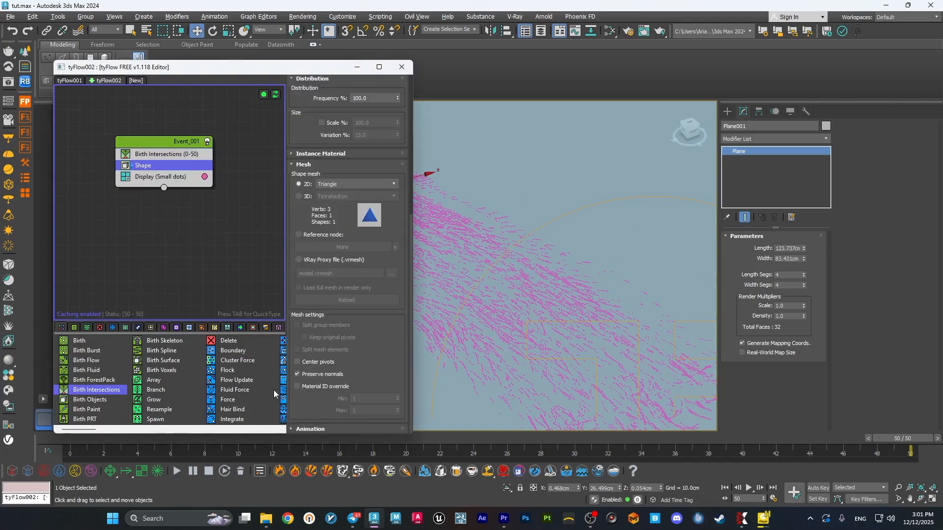
Go to frame 15 and set the Display operator's mode to Geometry.
left_click_drag(257, 68, 254, 49)
left_click_drag(275, 442, 322, 445)
scroll(563, 278, "up", 4)
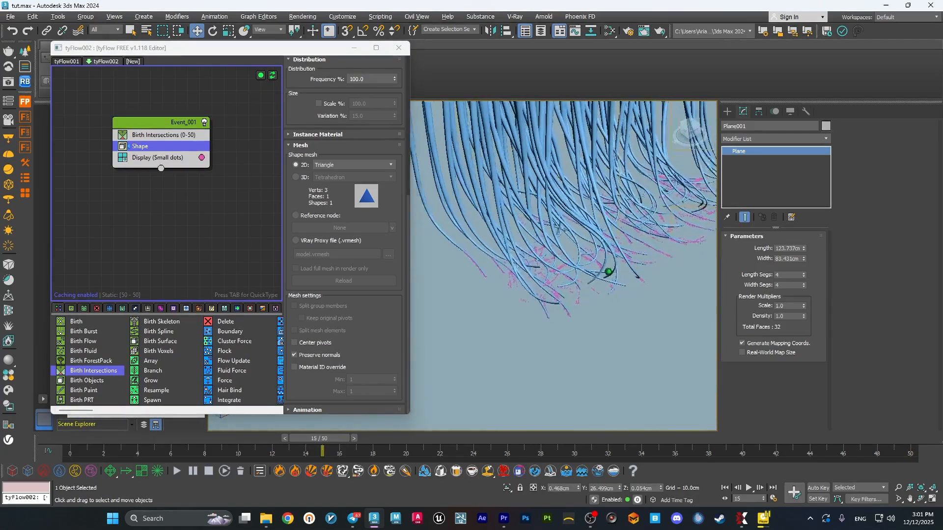
left_click(157, 157)
left_click(333, 80)
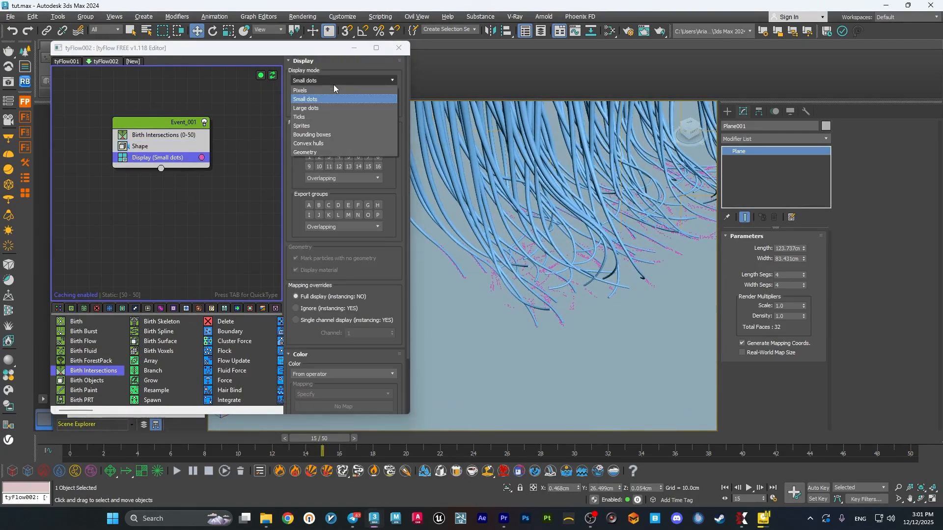
left_click(319, 152)
Change the particles' shape mesh to the 3D Geosphere (LowRes).
left_click(143, 146)
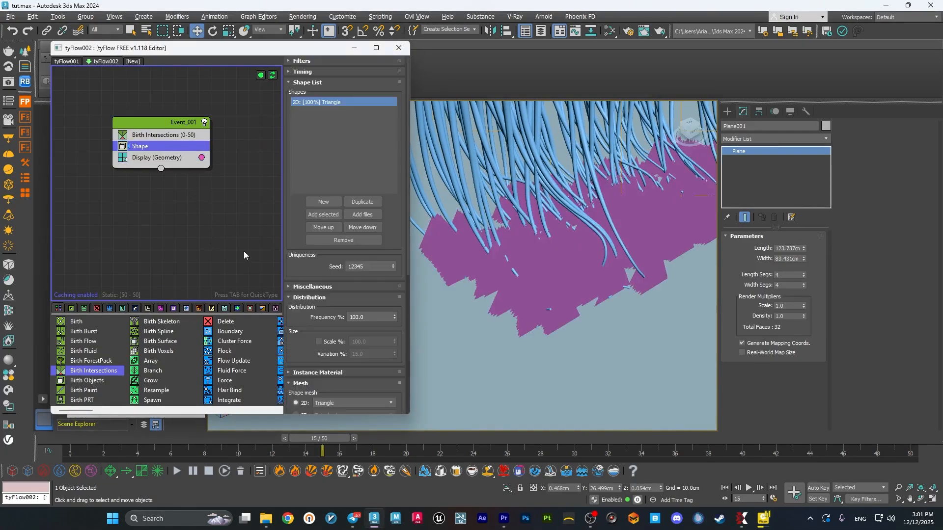
scroll(302, 345, "down", 3)
scroll(302, 345, "down", 3)
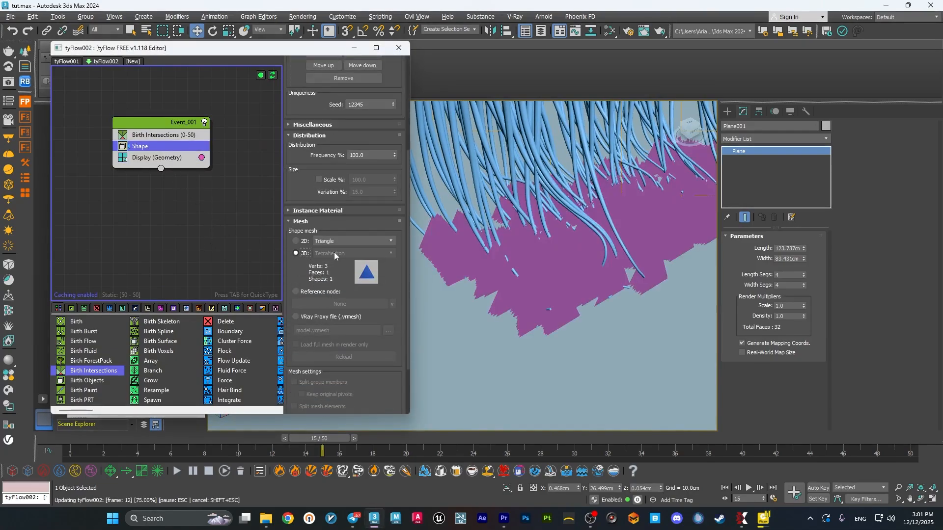
left_click(334, 253)
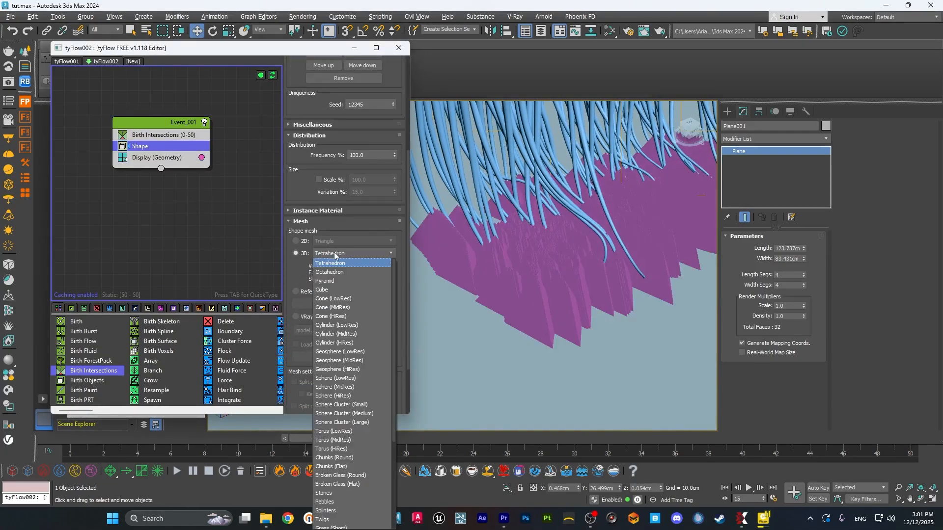
left_click(364, 351)
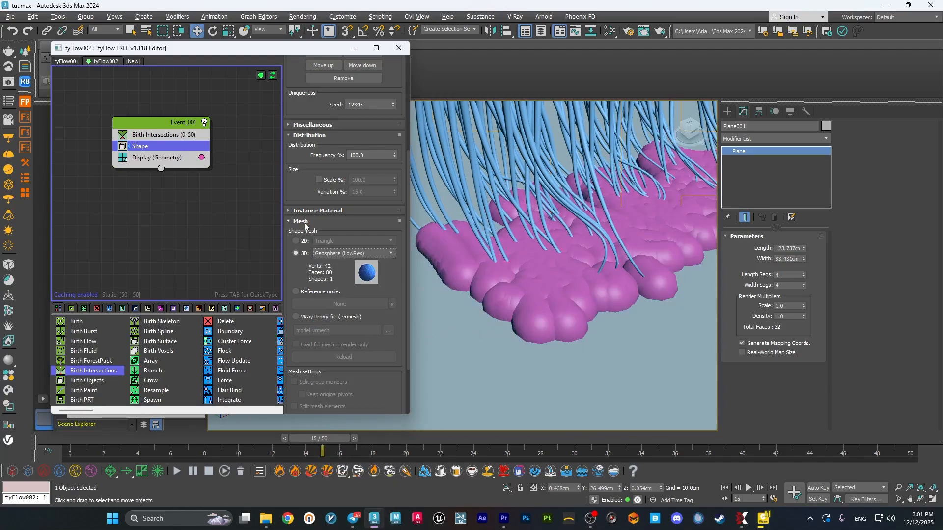
Add a Scale operator after the Shape operator and set its mode to Absolute.
key("Tab")
type("scale")
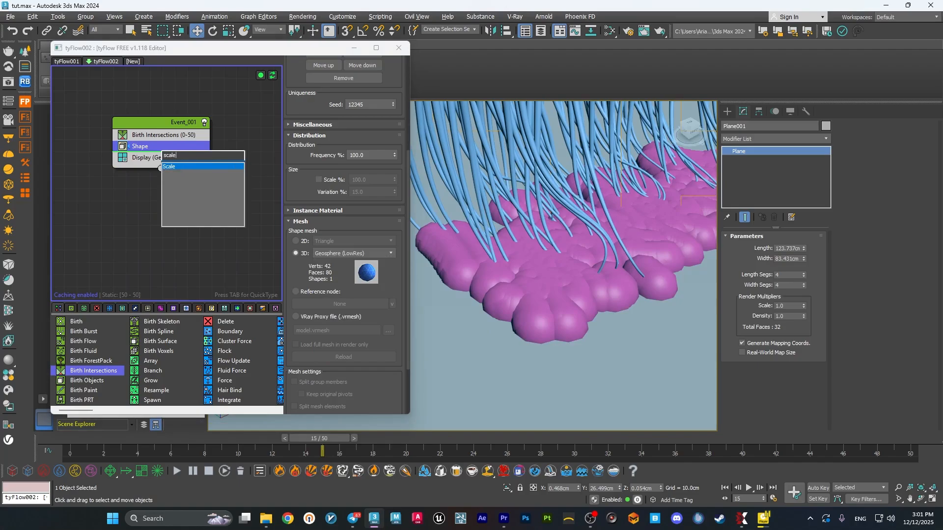
key("Return")
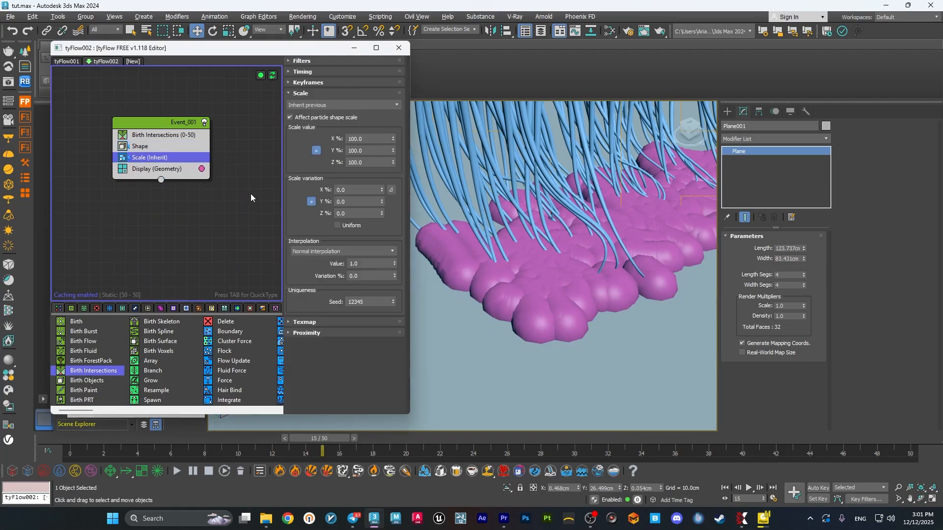
left_click(344, 105)
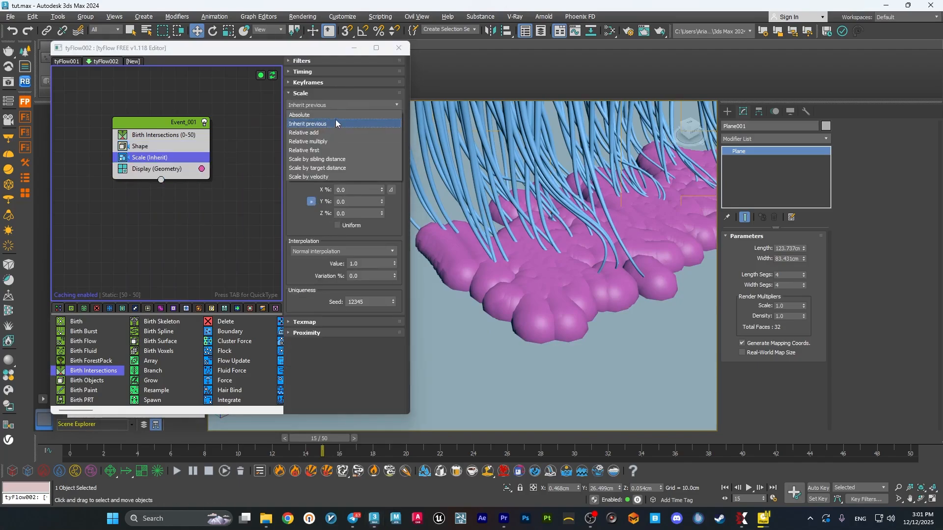
left_click(341, 113)
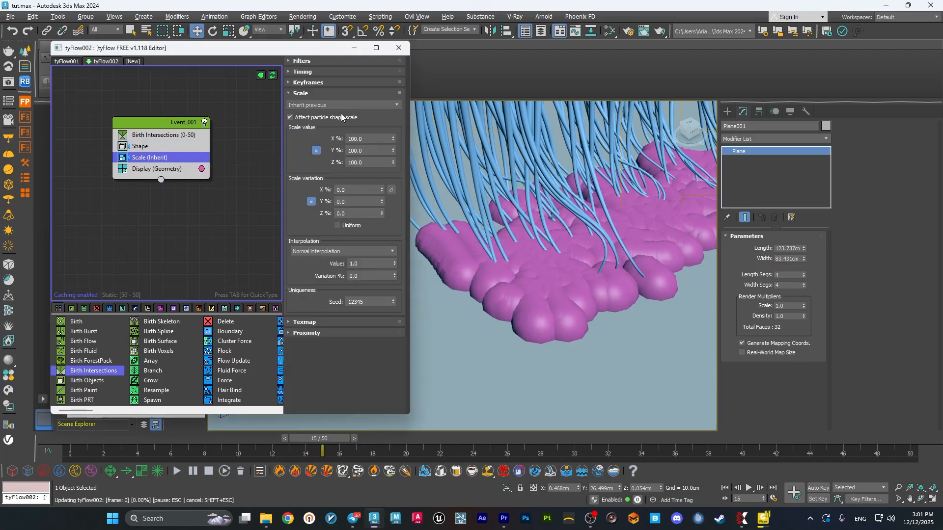
Set the Scale operator's value to 10% on all three axes.
left_click(350, 138)
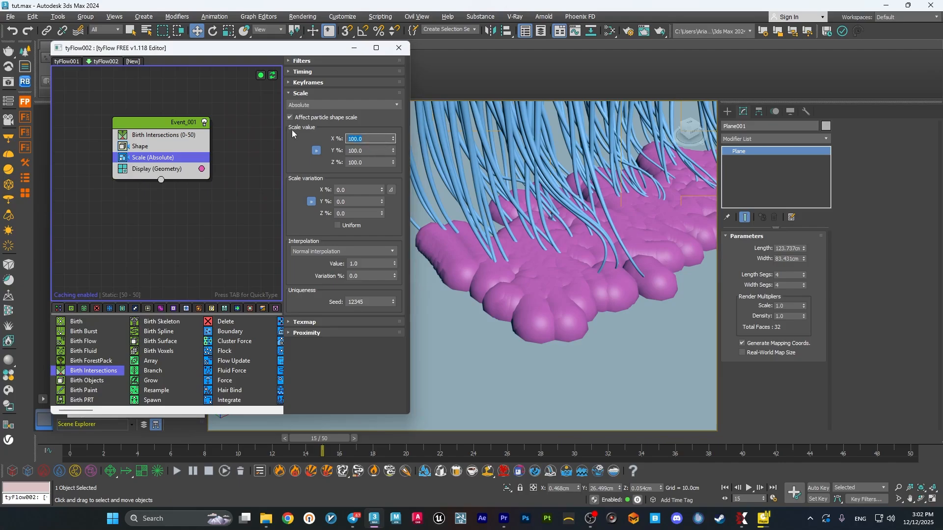
type("10")
key("Return")
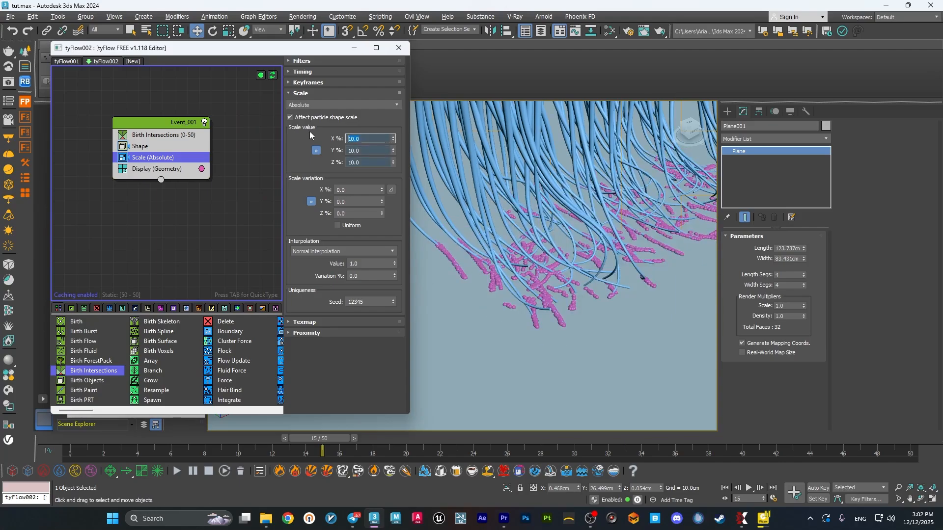
Try Scale operator values of 50% and 40% on all three axes.
type("50")
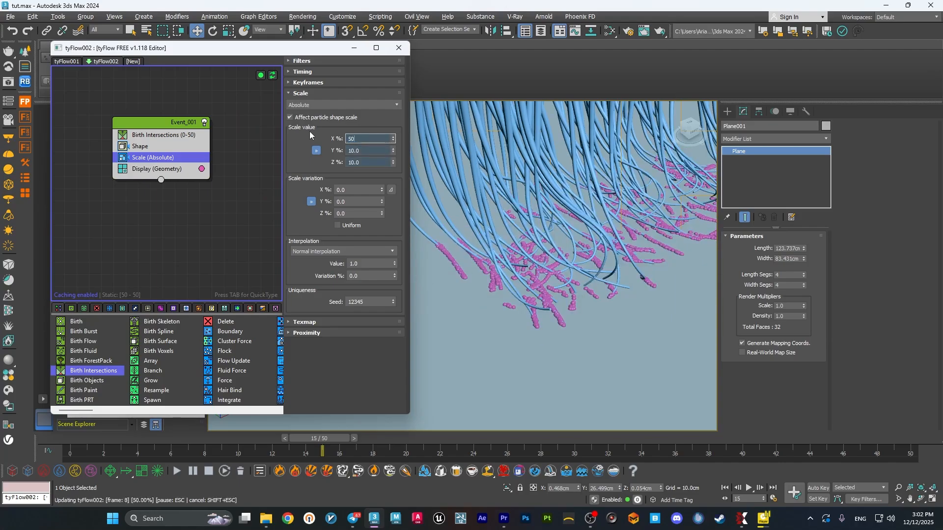
key("Return")
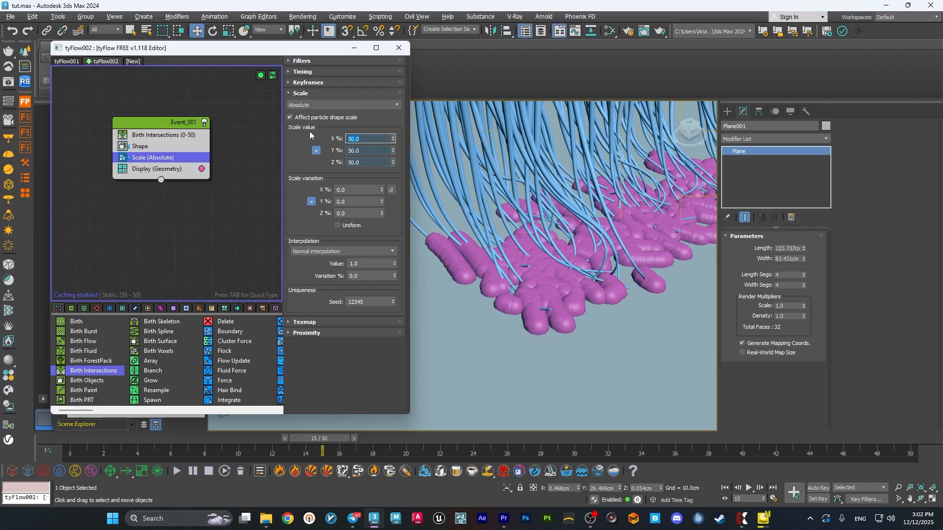
type("40")
key("Return")
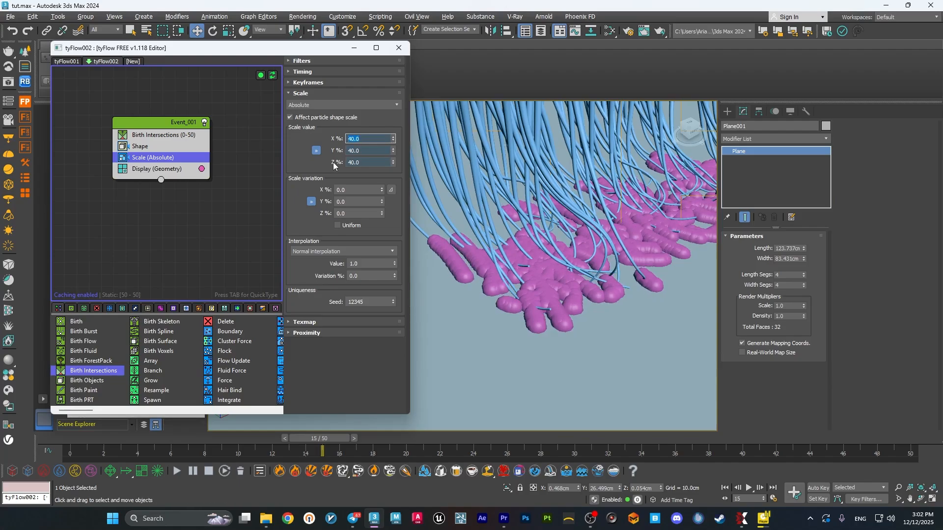
Set the Scale operator's variation to 80% on all axes and make the variation uniform.
left_click(363, 193)
type("80")
key("Return")
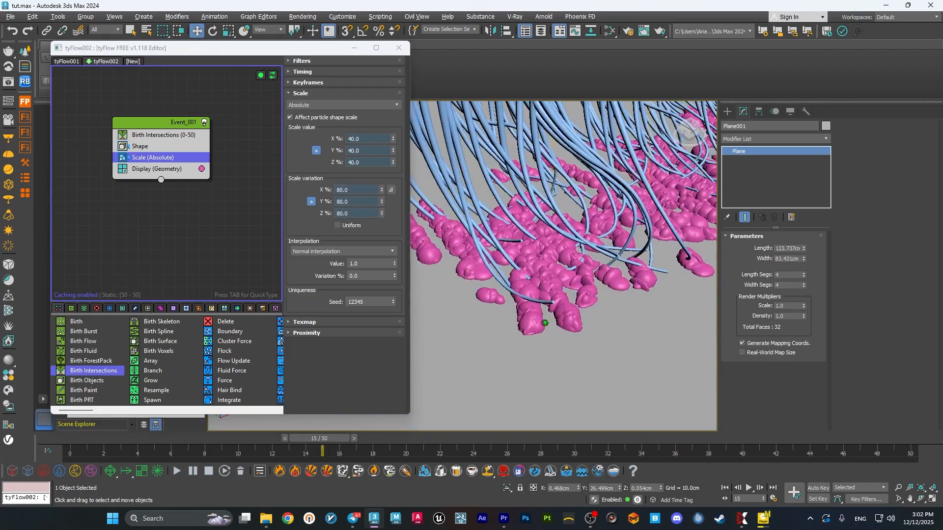
scroll(529, 325, "up", 4)
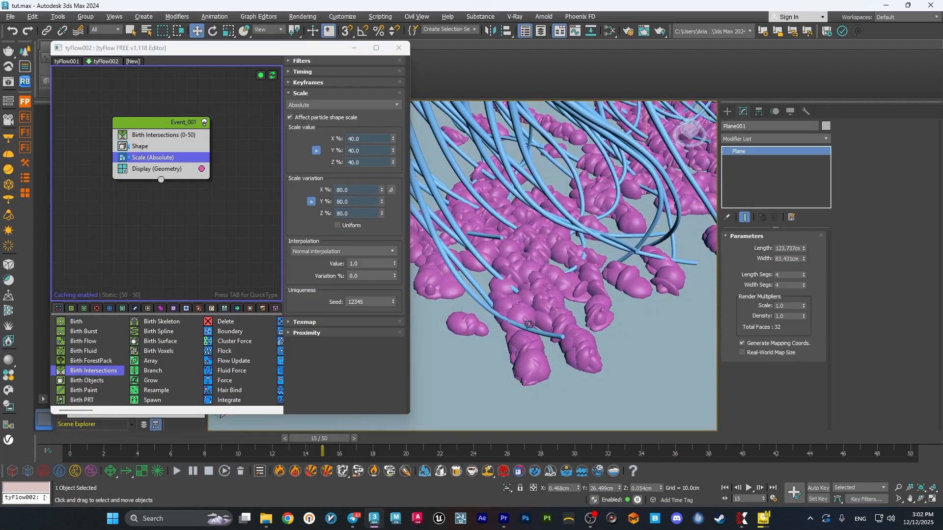
left_click(351, 240)
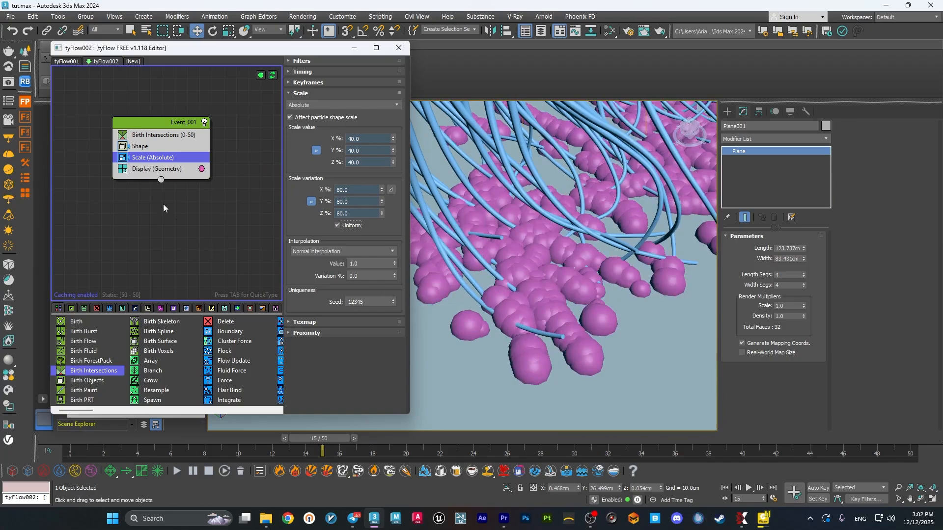
Set the Birth Intersections operator's threshold to 2 cm.
left_click(162, 135)
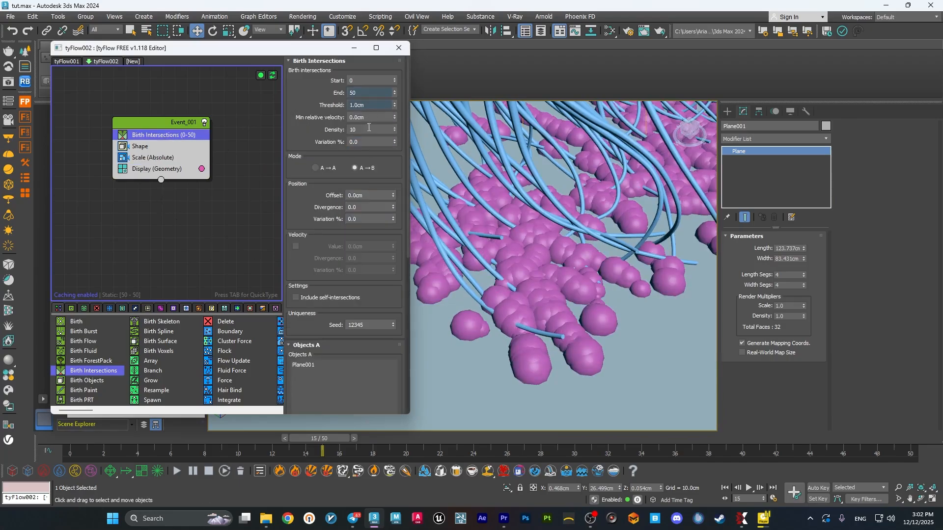
left_click(349, 129)
double_click(363, 106)
type("2")
key("Return")
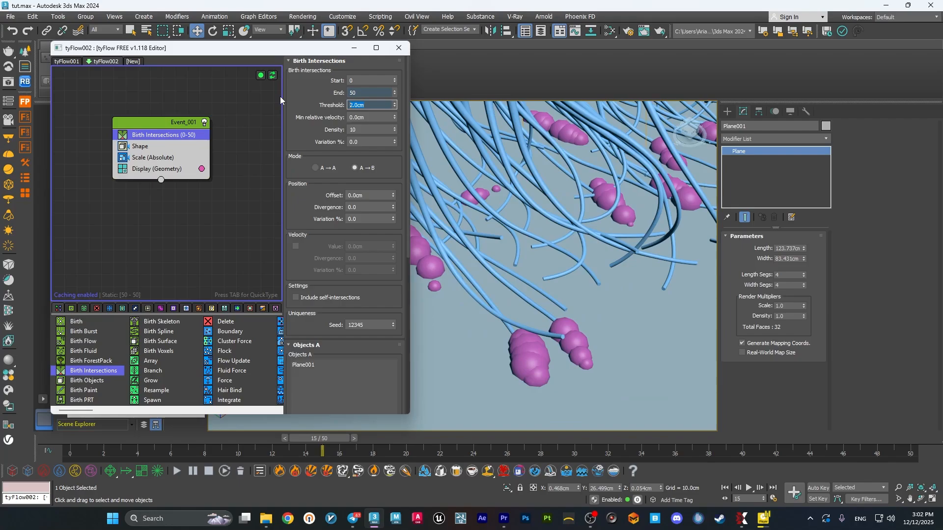
Lower the Birth Intersections threshold to 1.2 cm and check the particle spread under the bristles.
type("1.")
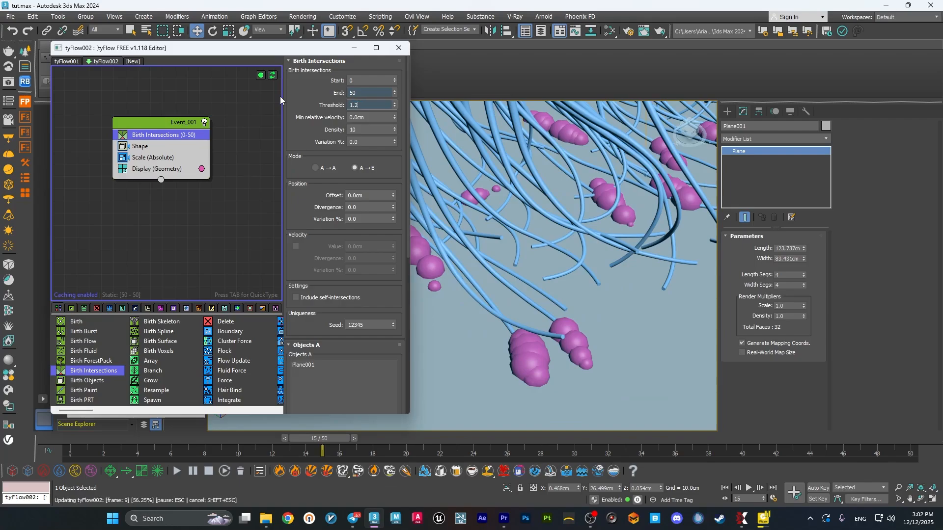
type("2")
key("Return")
scroll(564, 252, "down", 8)
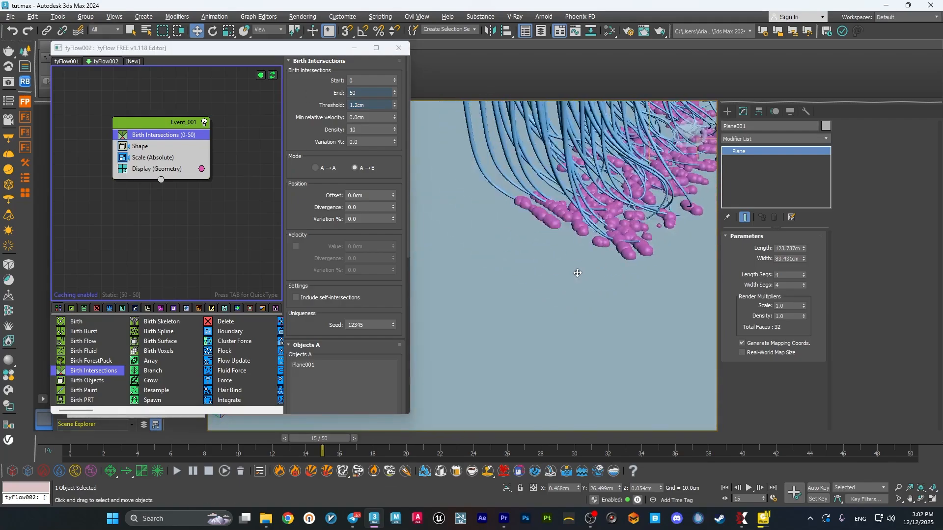
Raise the Scale operator's variation to 100% on all three axes.
left_click(157, 157)
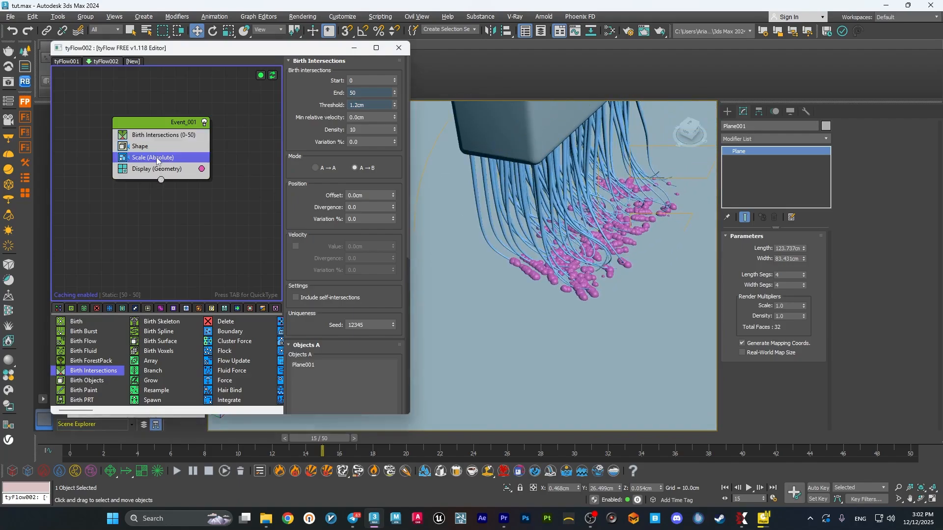
type("100")
key("Return")
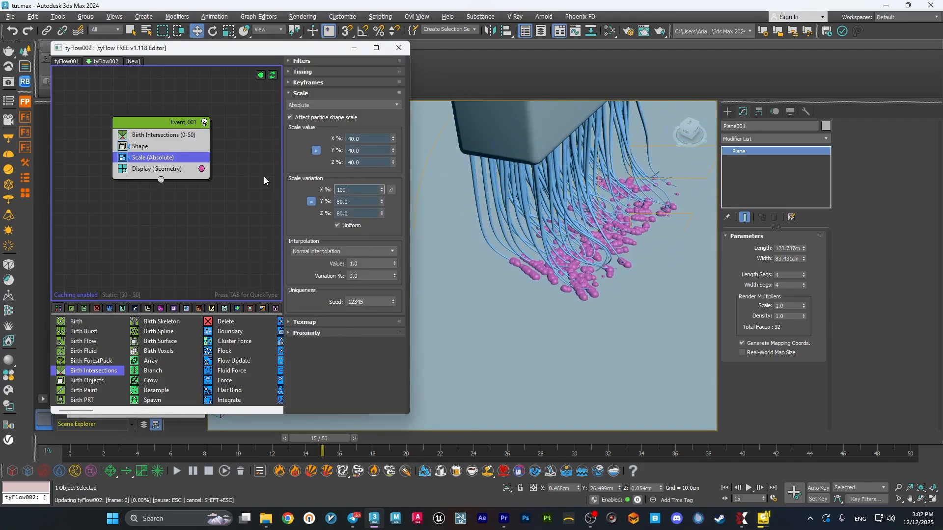
scroll(583, 270, "up", 4)
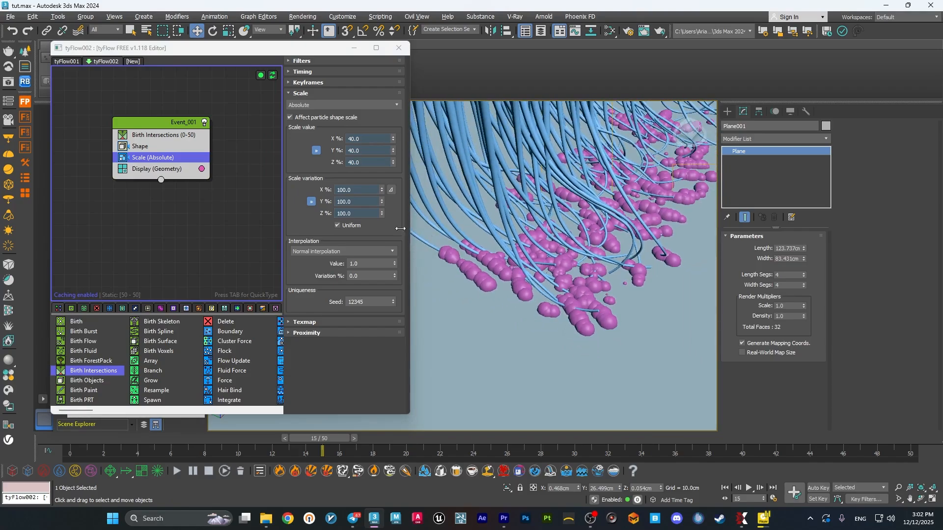
Reduce the Scale operator's value to 35% and further to 30% on all three axes.
double_click(369, 139)
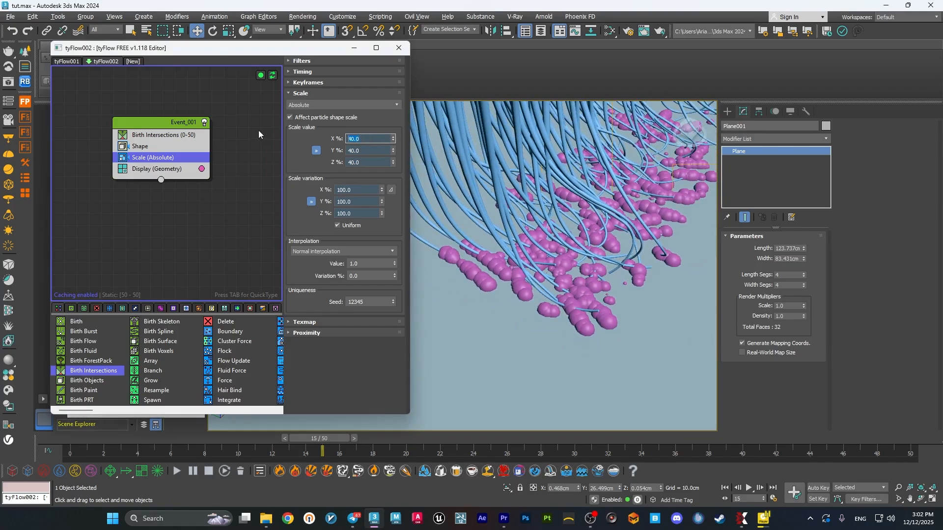
type("35")
key("Return")
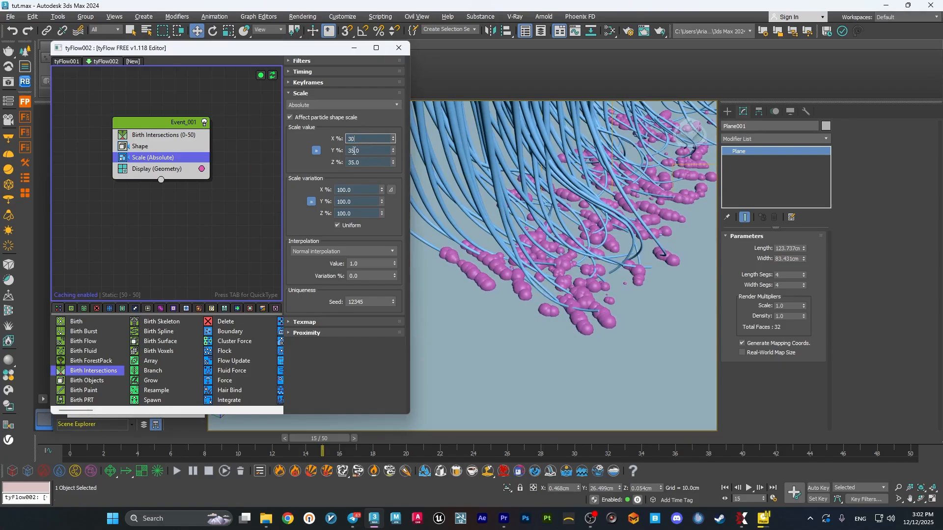
key("Return")
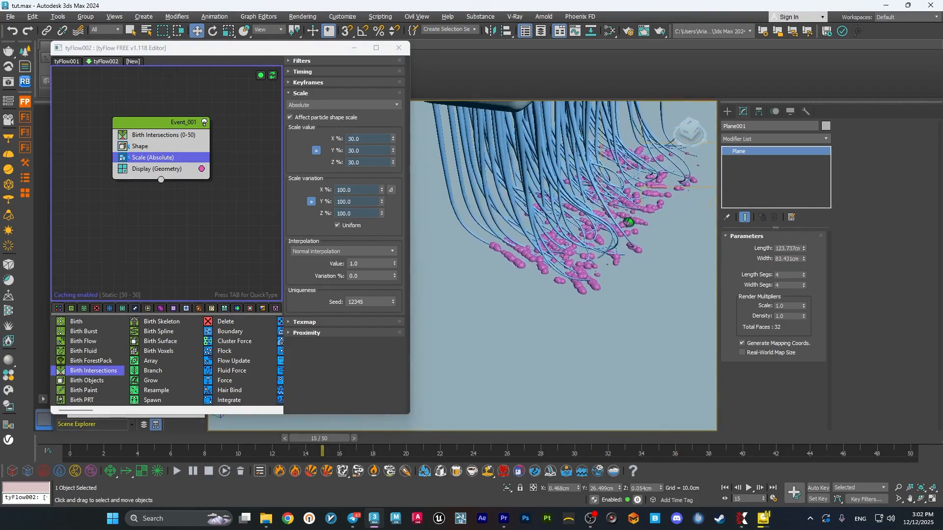
Put away the tyFlow editor and go to frame 50 to view the whole paint stroke.
middle_click_drag(629, 222, 601, 257, "alt")
left_click(398, 48)
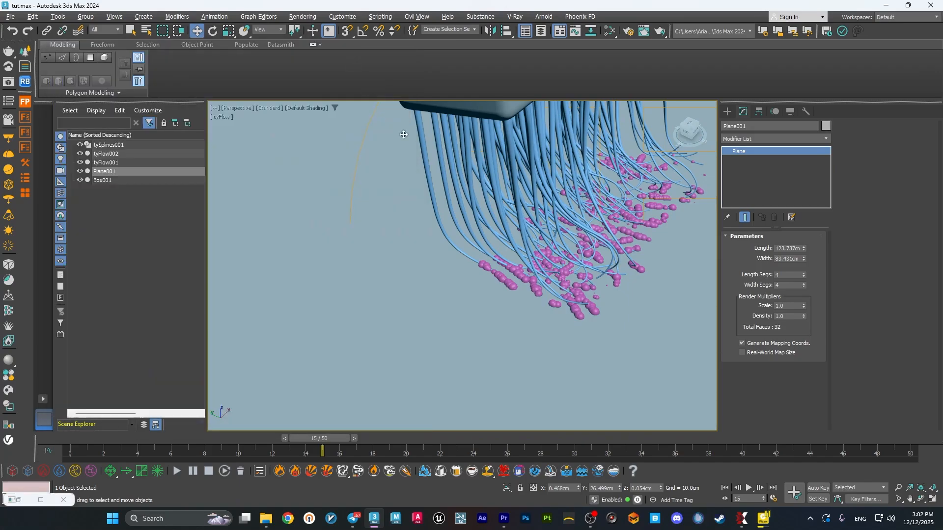
left_click(922, 439)
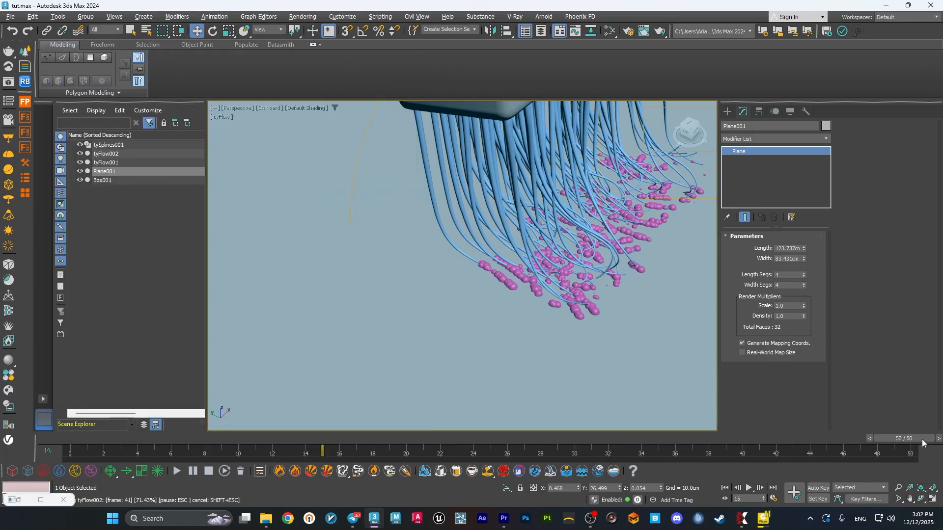
scroll(478, 304, "down", 5)
mouse_move(475, 327)
middle_mouse_down("alt")
mouse_move(427, 265)
mouse_move(464, 306)
middle_mouse_up("alt")
Create a tyMesher object from the tyFlow geometry category on the ground near the paint stroke.
left_click(727, 112)
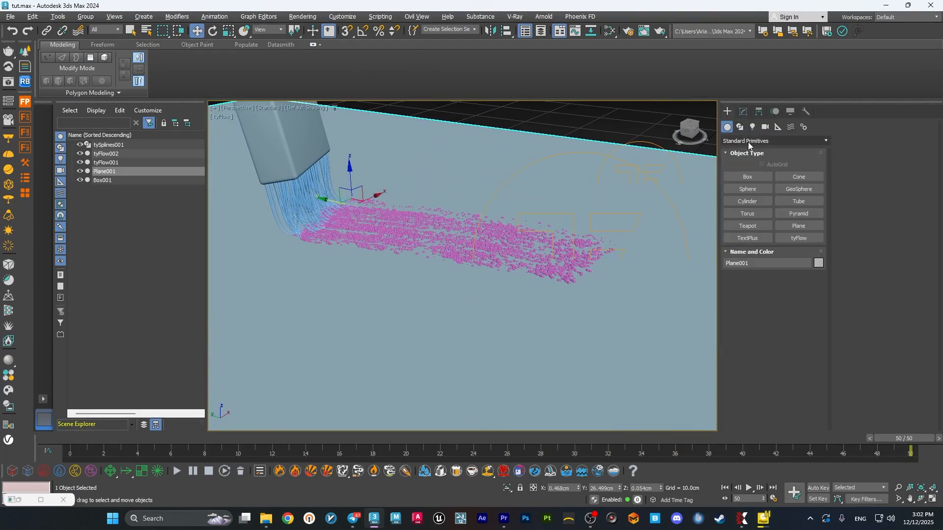
left_click(749, 141)
left_click(750, 266)
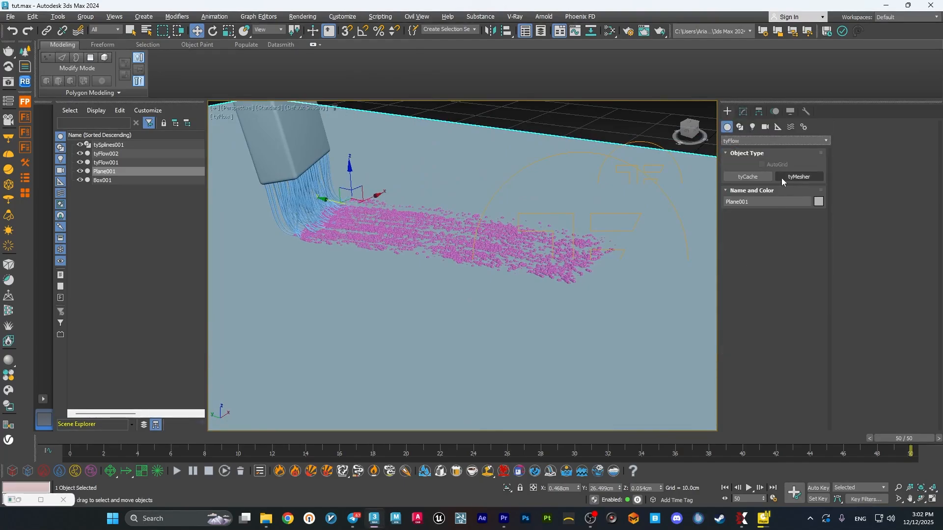
left_click(800, 177)
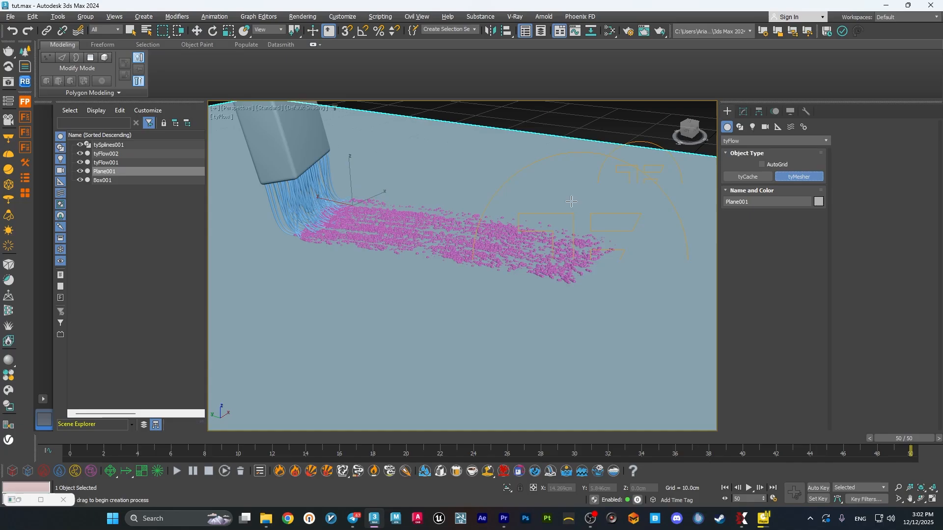
left_click(460, 147)
Add tyFlow002 as the tyMesher's input object.
left_click(744, 112)
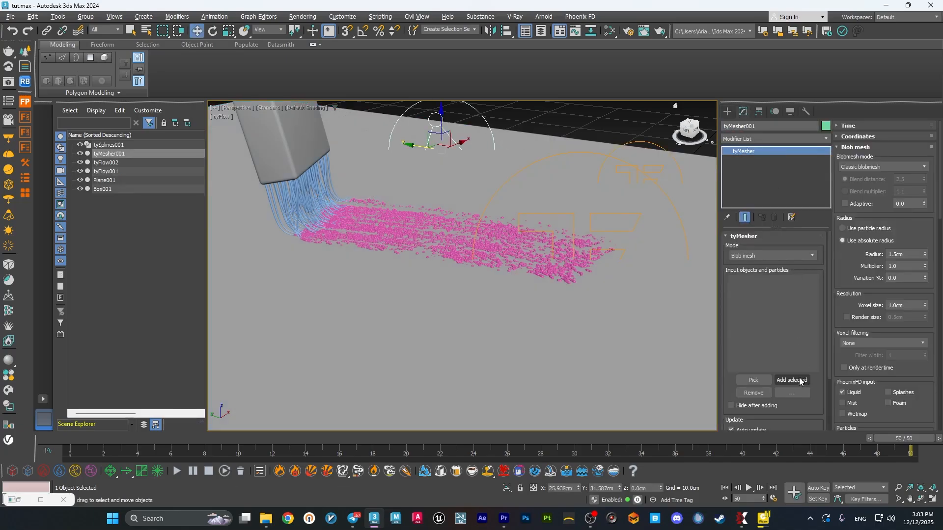
left_click(754, 381)
left_click(129, 162)
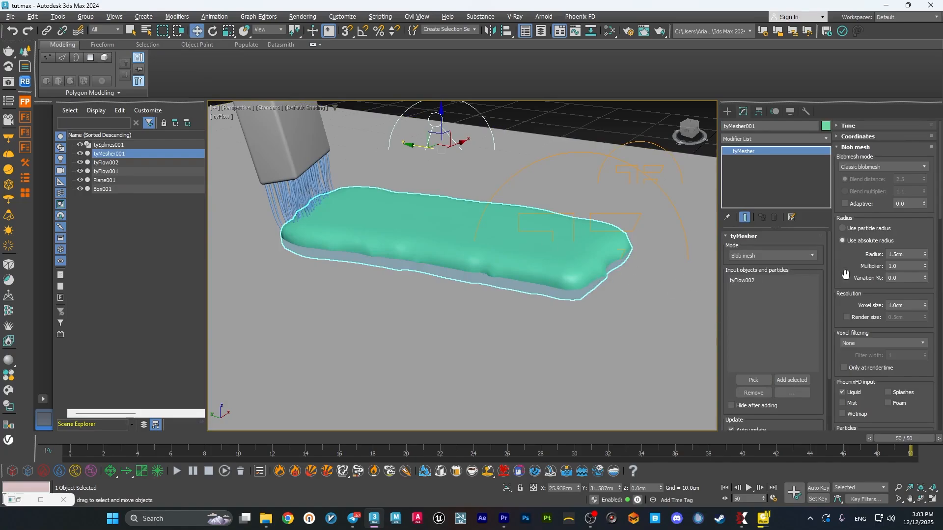
Make the tyMesher use the particle radius and set its voxel size to 0.1 cm.
left_click(860, 230)
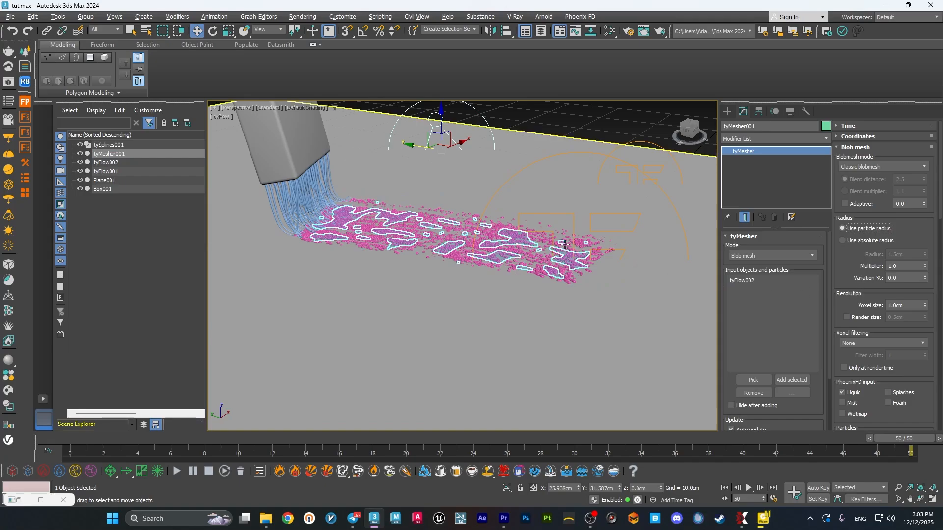
scroll(583, 273, "up", 5)
double_click(901, 306)
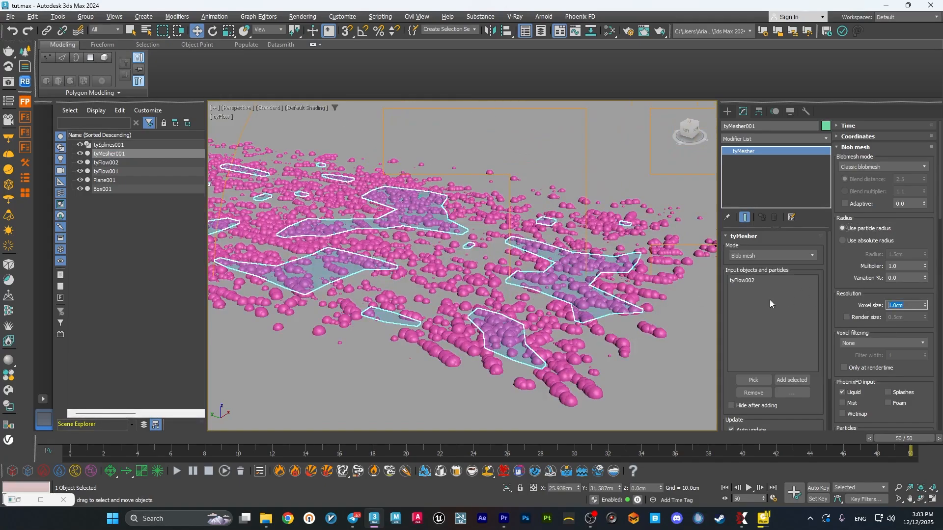
type("0.1")
key("Return")
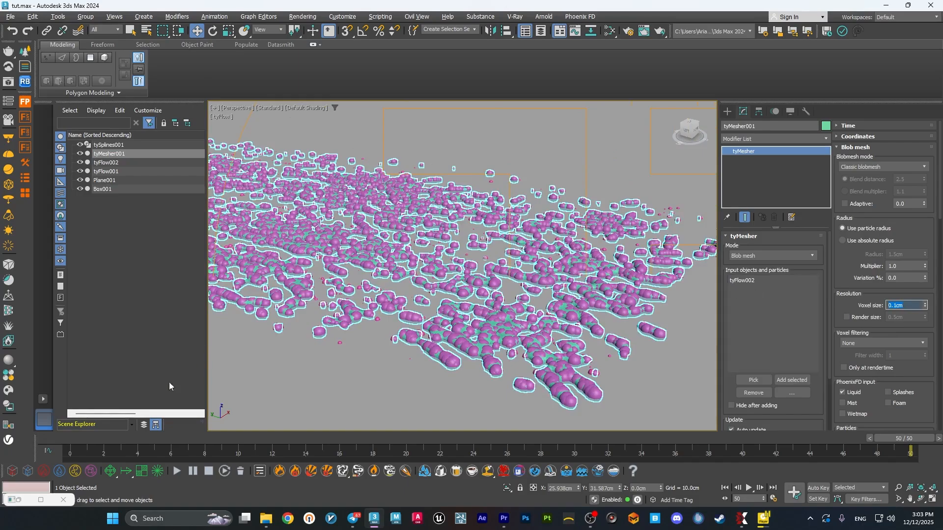
Hide tyFlow002 and inspect the paint mesh on its own.
left_click(80, 166)
middle_click_drag(485, 277, 471, 303, "alt")
scroll(518, 284, "up", 3)
scroll(516, 282, "down", 3)
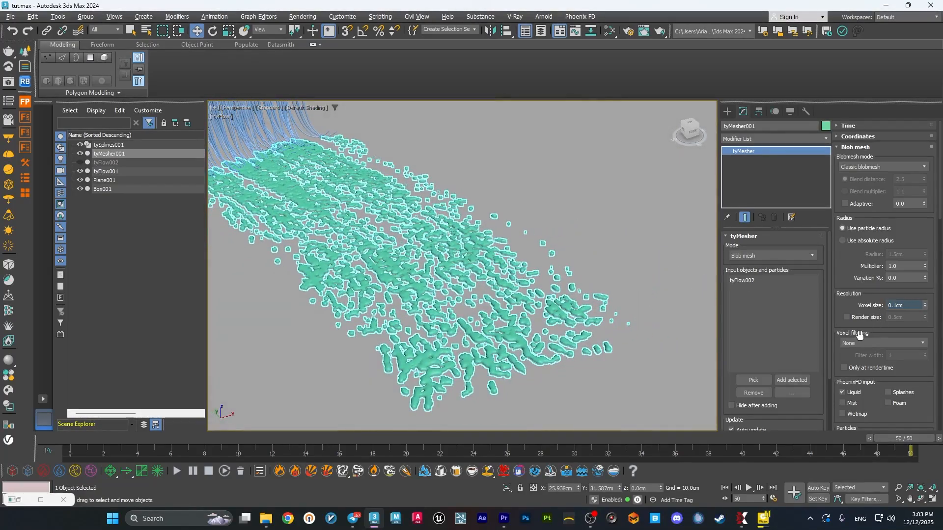
Try Gaussian voxel filtering on the tyMesher, return it to None and inspect the mesh.
left_click(873, 342)
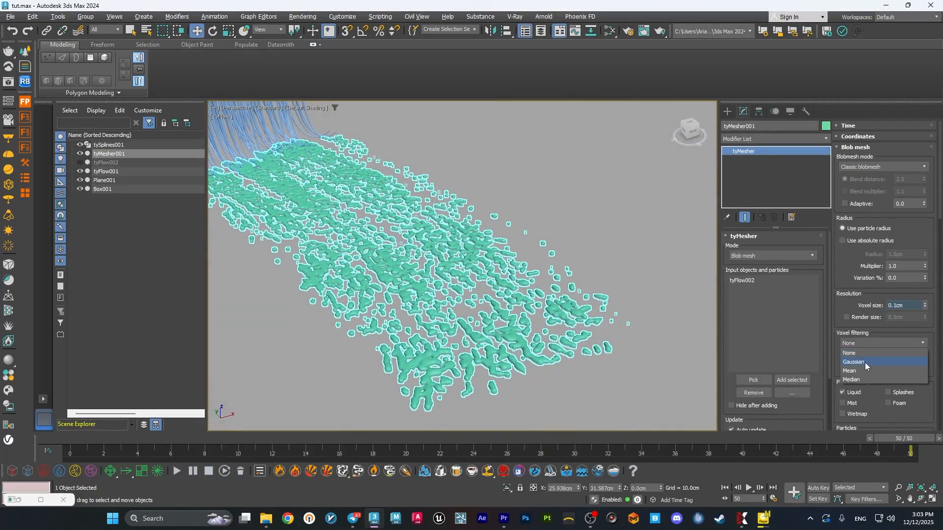
left_click(864, 362)
left_click(876, 342)
left_click(873, 354)
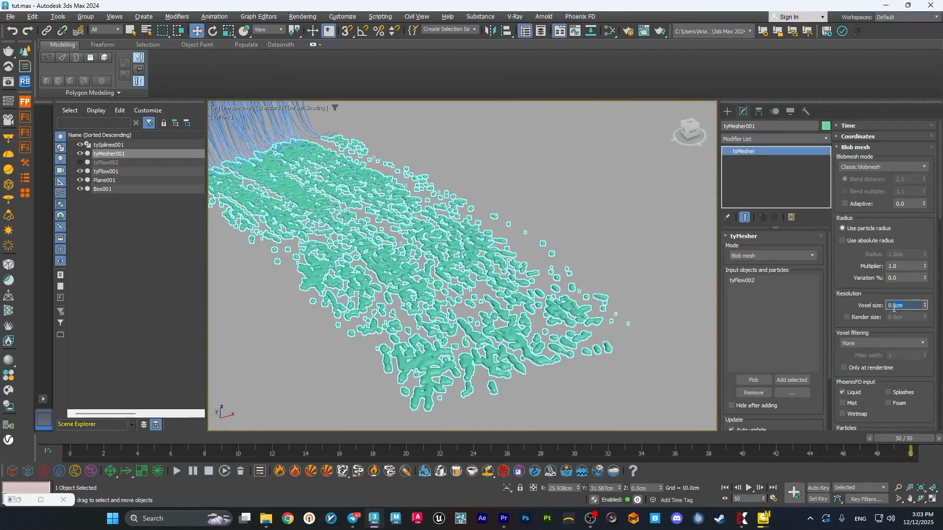
middle_click_drag(511, 304, 556, 332, "alt")
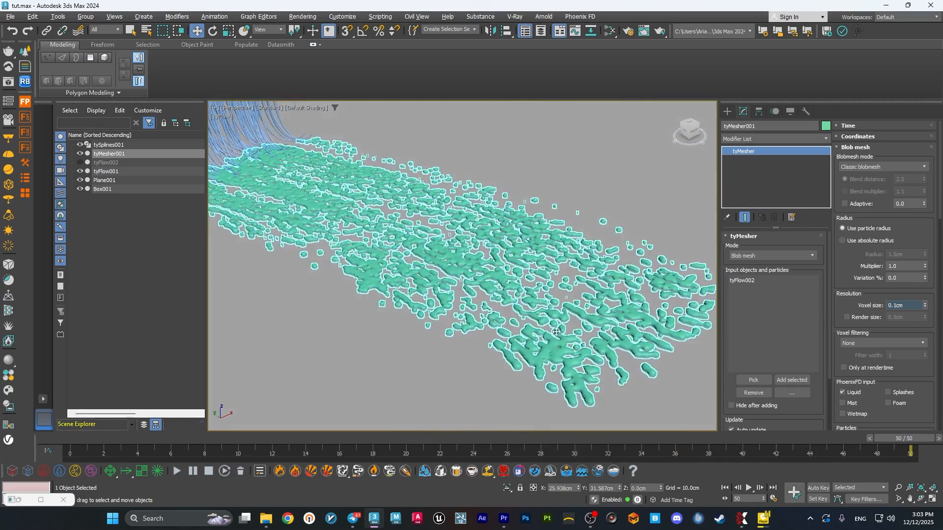
Reopen the tyFlow002 editor, set the Birth Intersections threshold to 0.5 cm and minimize the editor.
left_click(30, 499)
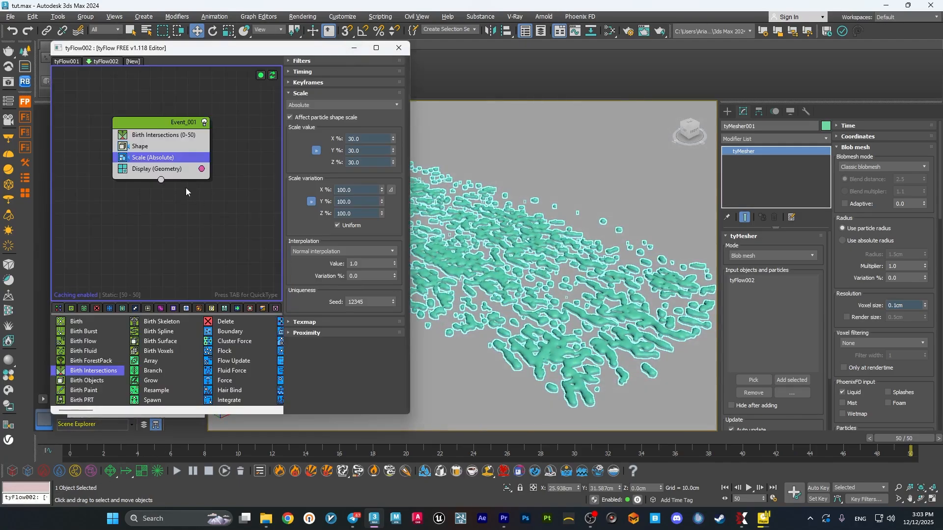
left_click(175, 133)
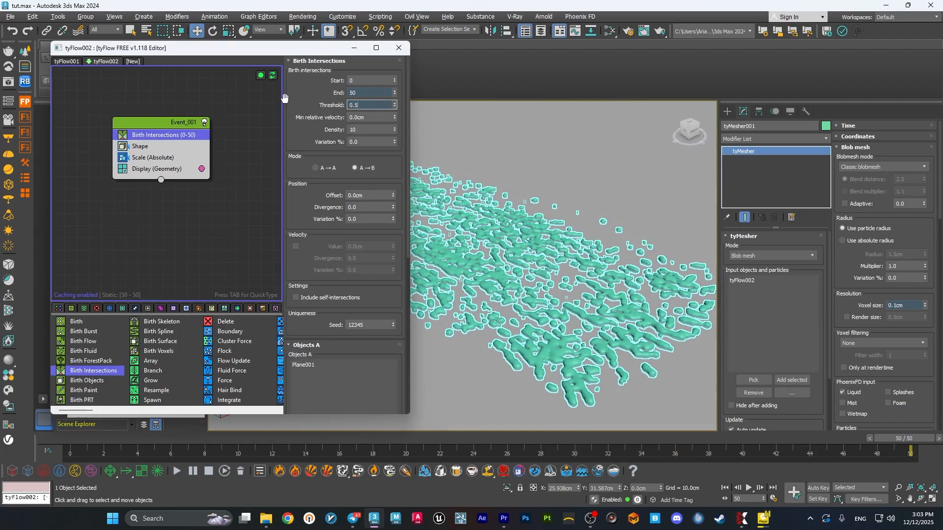
key("Return")
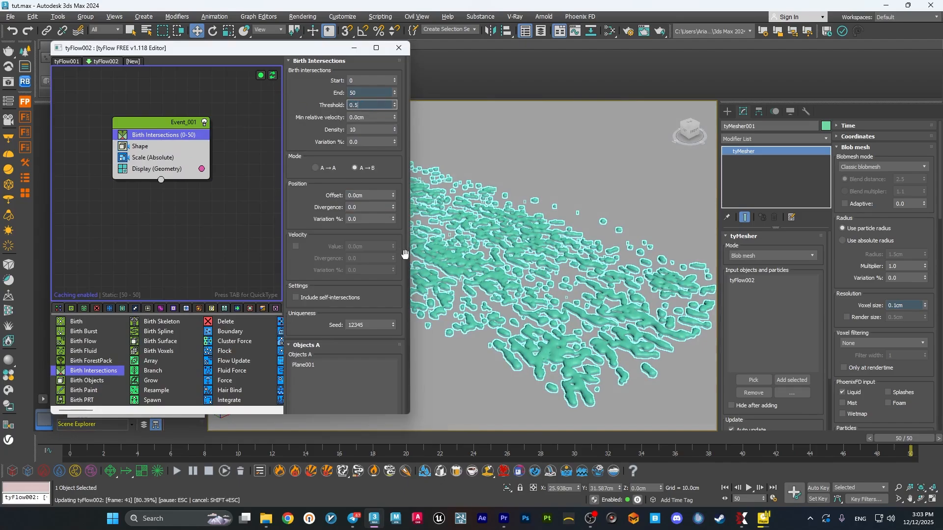
left_click(354, 48)
scroll(690, 212, "down", 3)
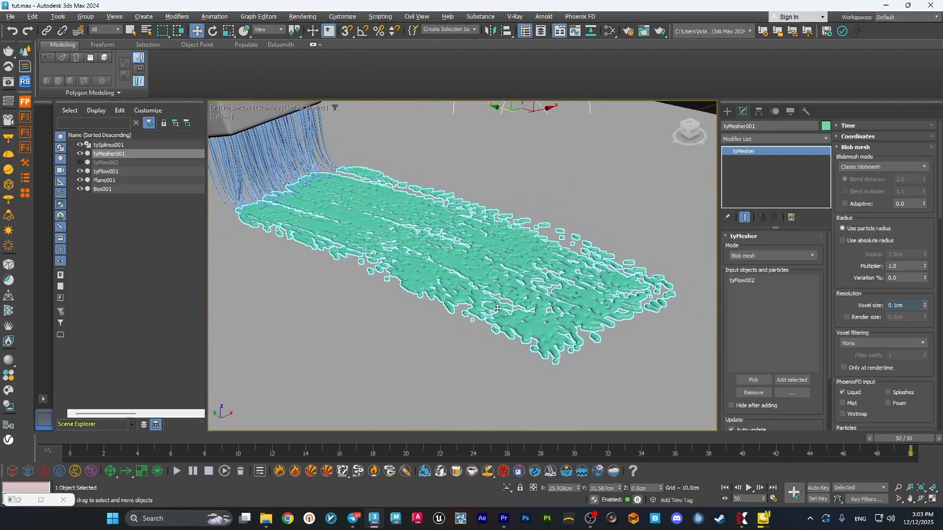
Add a tyRelax modifier to tyMesher001 and set its amount to 0.2 and its iterations to 40.
left_click(769, 141)
type("tyrela")
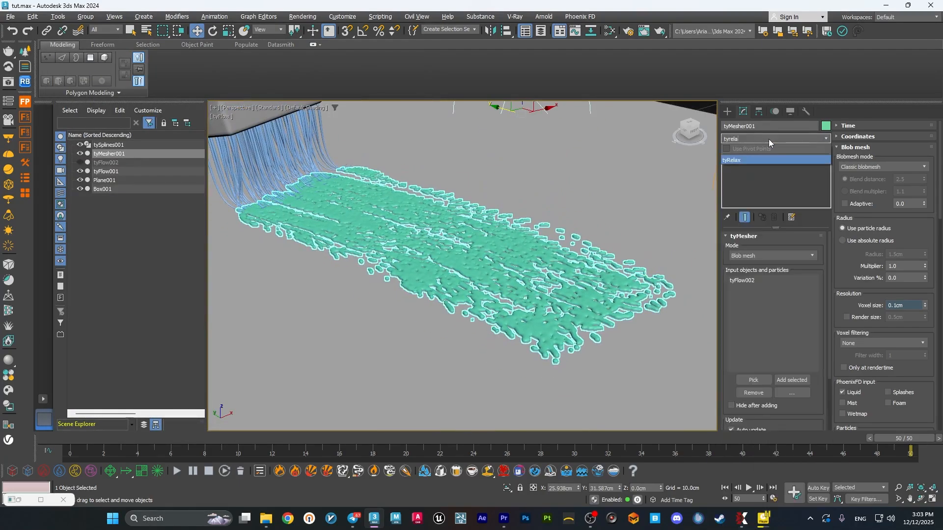
left_click(757, 157)
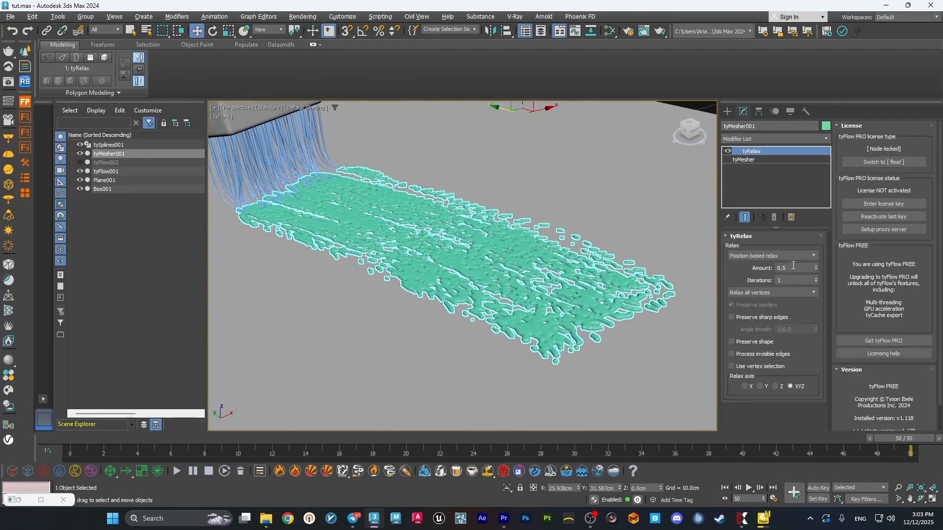
key("BackSpace")
type("2")
key("Return")
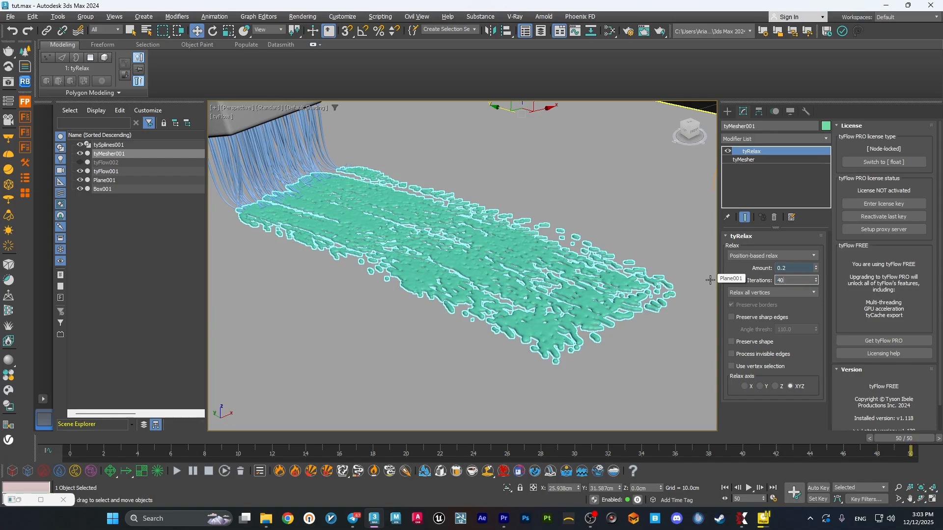
type("40")
key("Return")
Clear the selection and play the animation from the first frame to examine the relaxed paint mesh behind the brush.
left_click(423, 371)
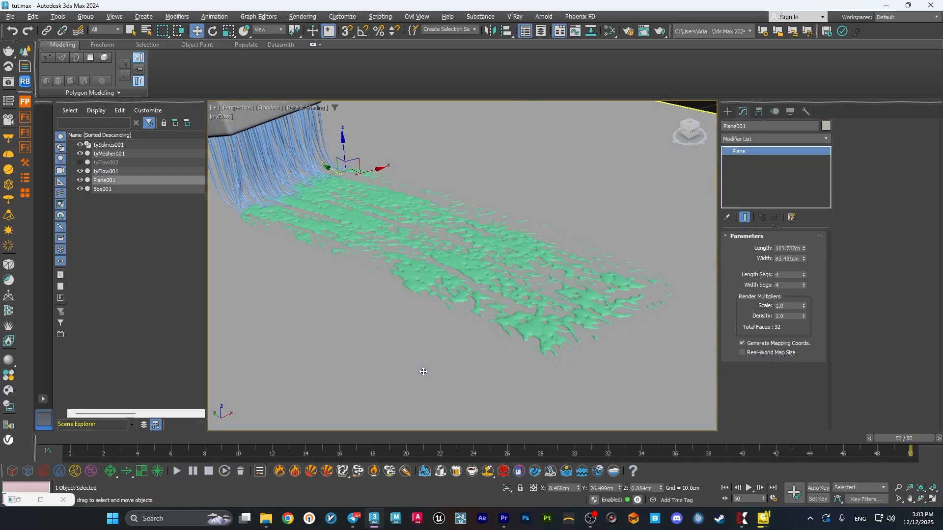
key("ctrl+d")
middle_click_drag(494, 287, 475, 295, "alt")
scroll(486, 294, "up", 4)
scroll(475, 295, "down", 6)
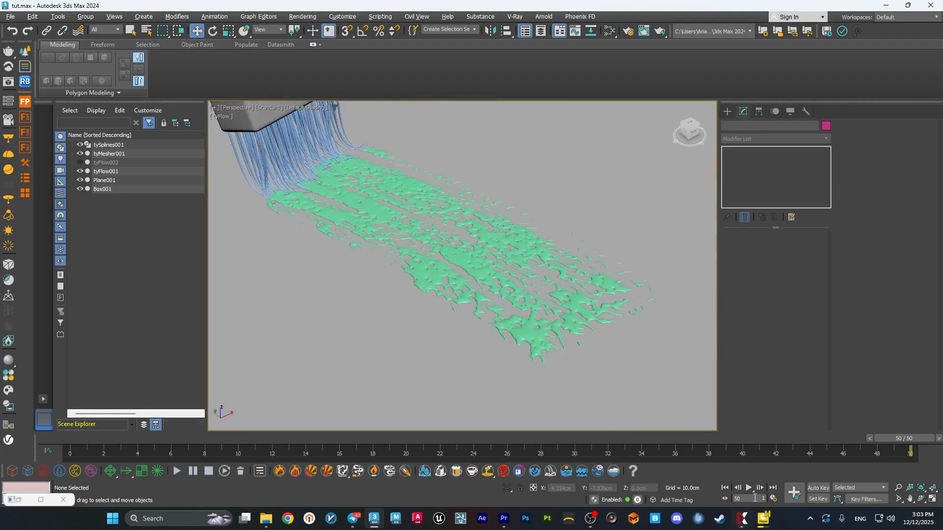
left_click(725, 488)
left_click(747, 488)
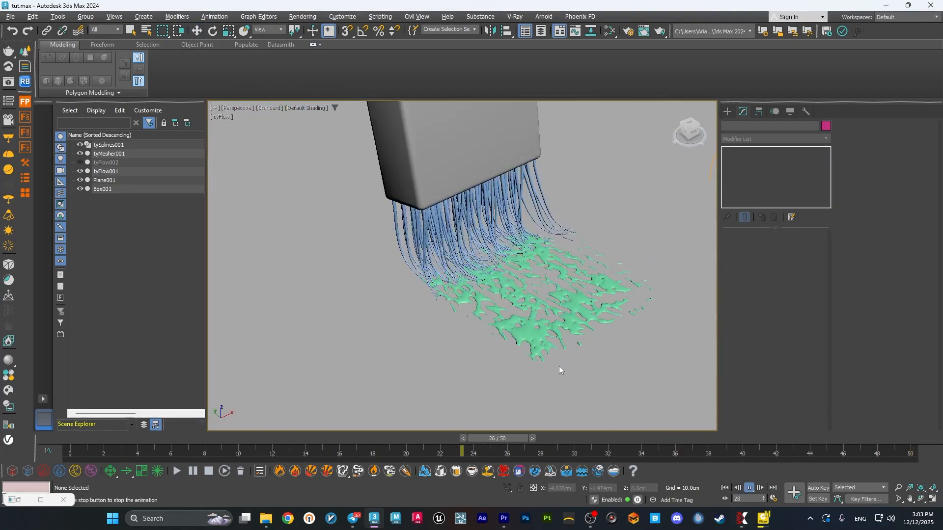
scroll(539, 329, "down", 5)
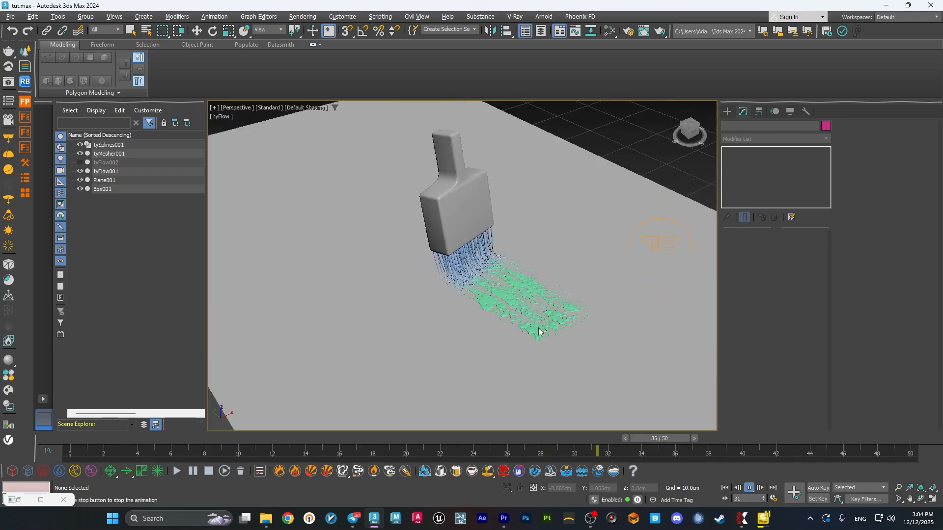
mouse_move(539, 328)
middle_mouse_down("alt")
mouse_move(510, 316)
mouse_move(526, 288)
middle_mouse_up("alt")
scroll(530, 320, "up", 6)
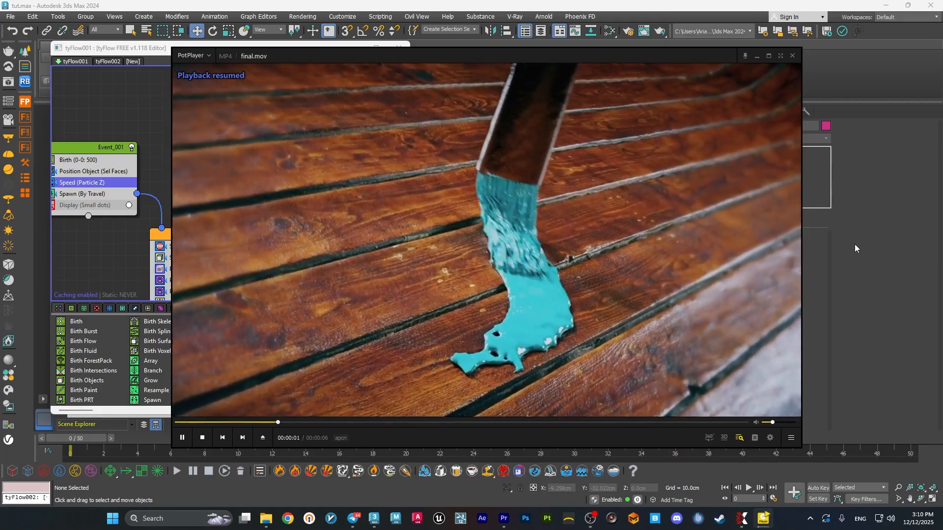